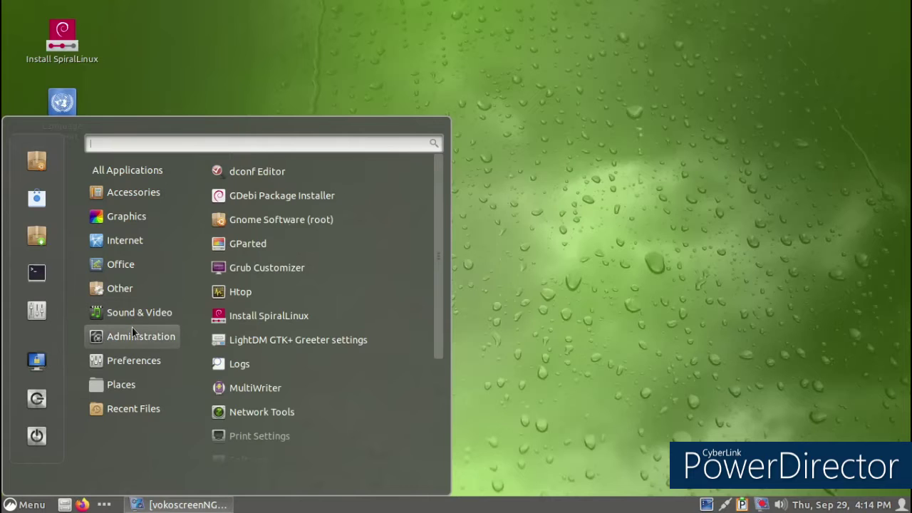
Change the desktop background to the green Light Waves image from the Backgrounds collection and close the background settings
{"action": "mouse_move", "coordinate": [119, 365]}
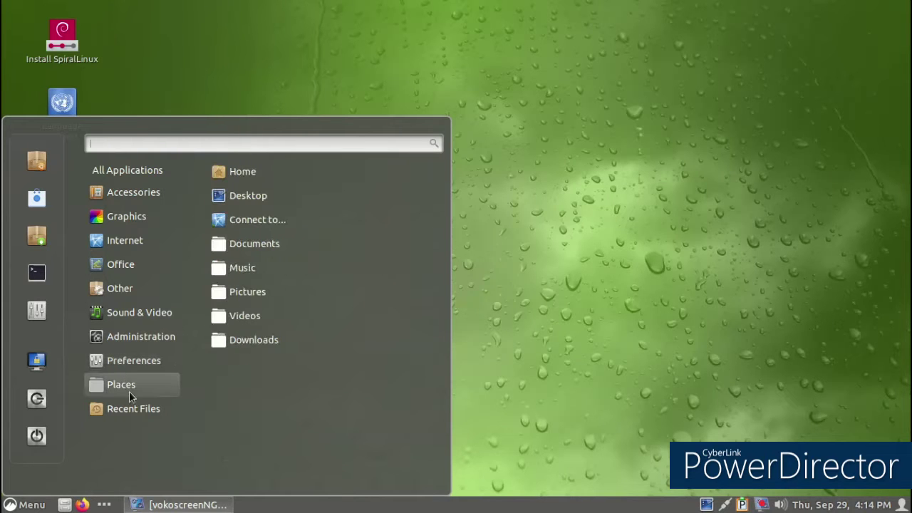
{"action": "left_click", "coordinate": [632, 337]}
{"action": "right_click", "coordinate": [454, 149]}
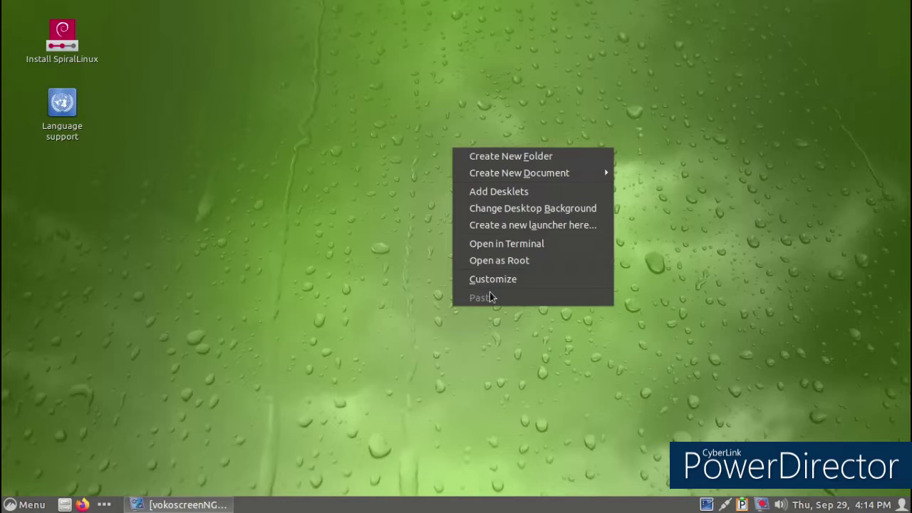
{"action": "left_click", "coordinate": [494, 211]}
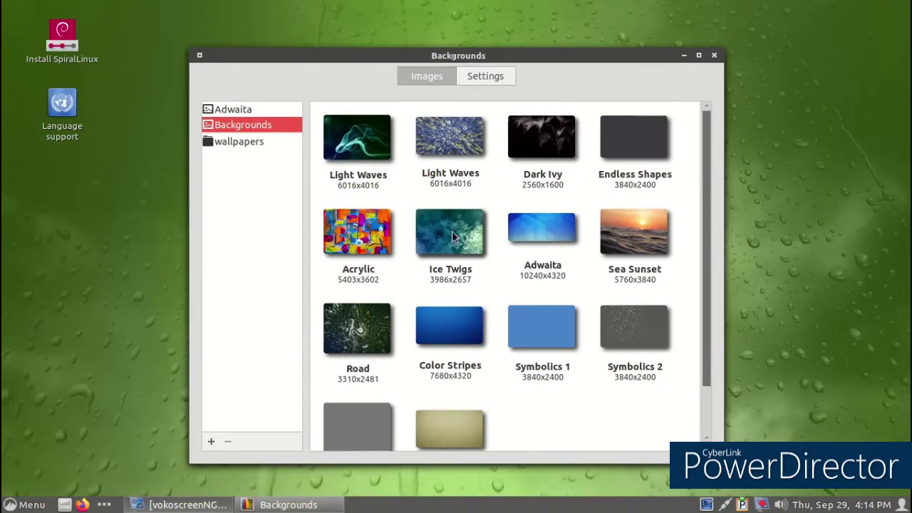
{"action": "scroll", "coordinate": [454, 235], "scroll_direction": "down", "scroll_amount": 2}
{"action": "scroll", "coordinate": [506, 285], "scroll_direction": "up", "scroll_amount": 2}
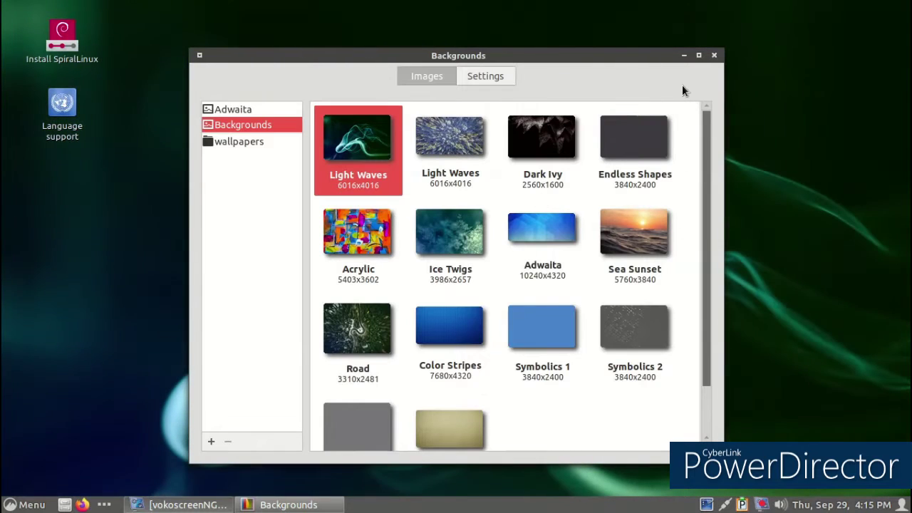
{"action": "left_click", "coordinate": [713, 55]}
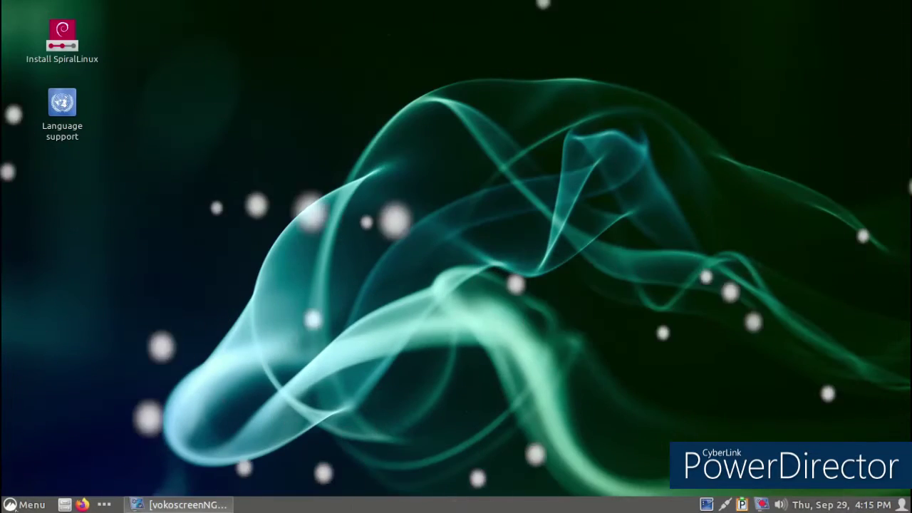
Launch LibreOffice Draw from the Office applications and dismiss its tip of the day and first-run release notice
{"action": "left_click", "coordinate": [23, 505]}
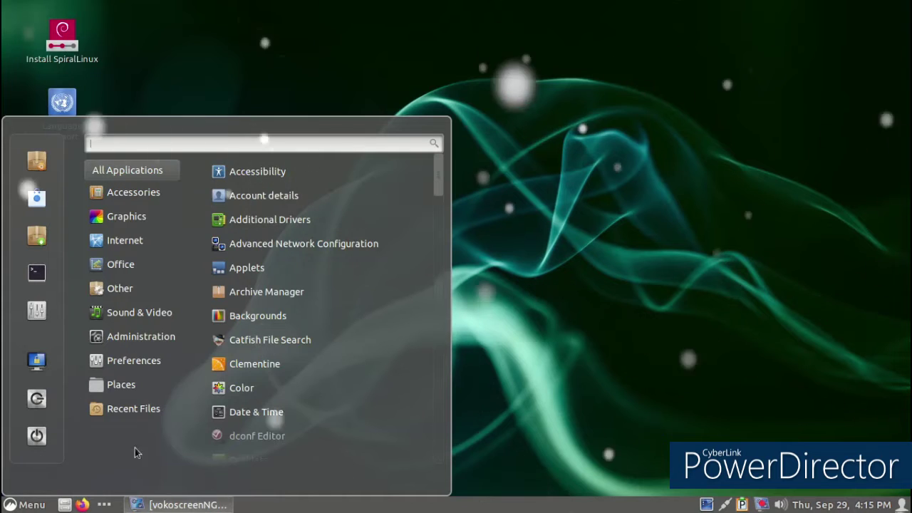
{"action": "mouse_move", "coordinate": [134, 192]}
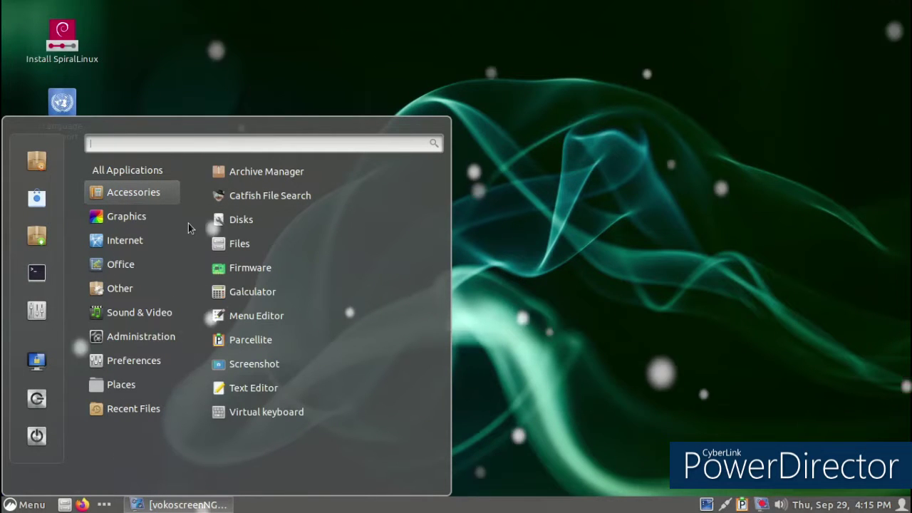
{"action": "mouse_move", "coordinate": [180, 216]}
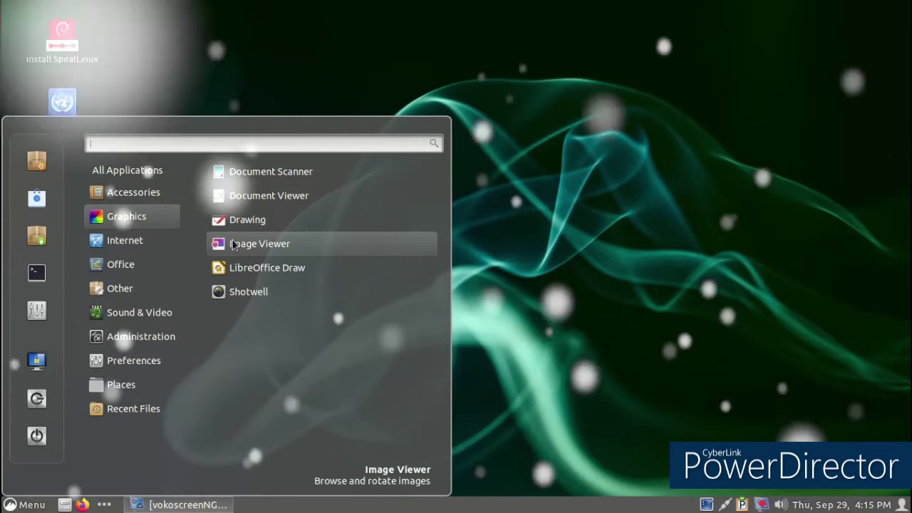
{"action": "mouse_move", "coordinate": [146, 264]}
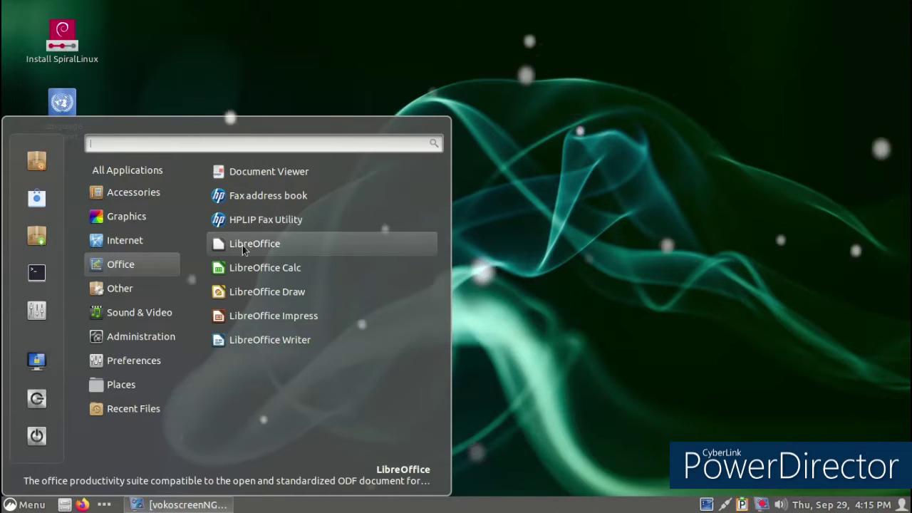
{"action": "left_click", "coordinate": [246, 291]}
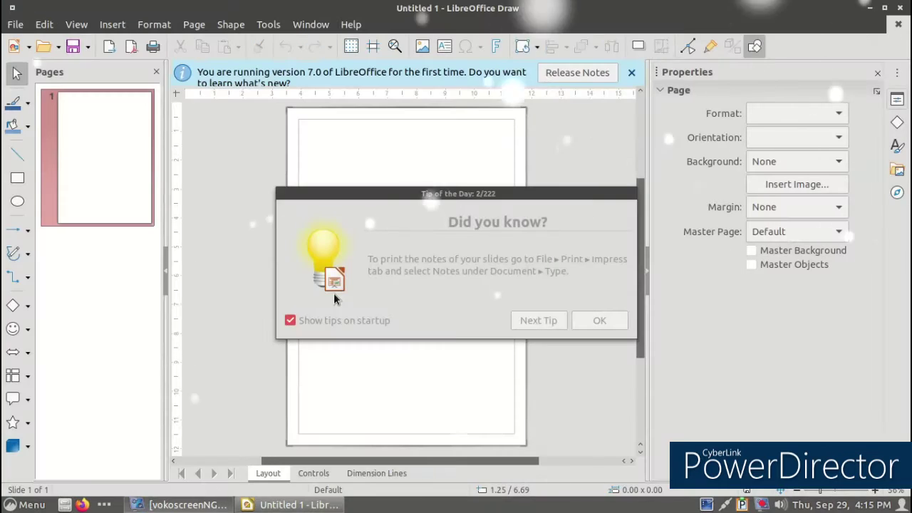
{"action": "left_click", "coordinate": [596, 320]}
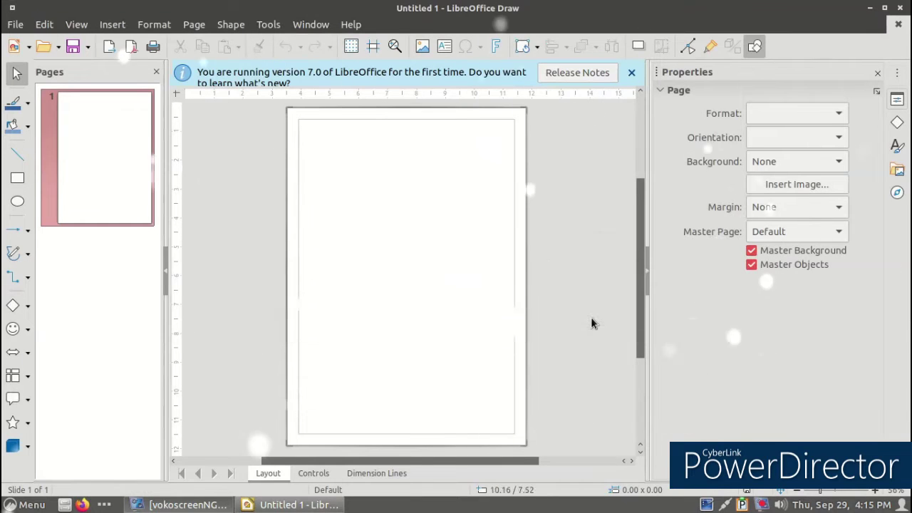
{"action": "left_click", "coordinate": [631, 72]}
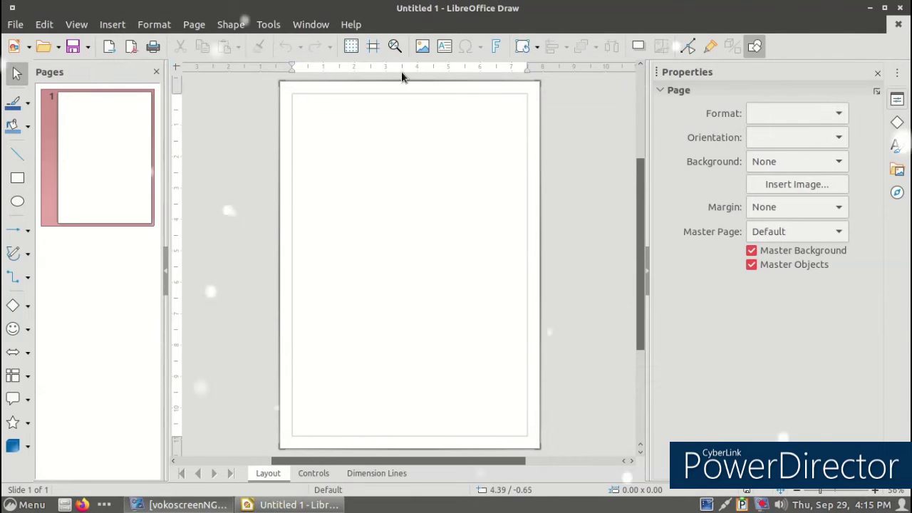
Try to draw a large text box on the blank drawing page
{"action": "left_click", "coordinate": [444, 46]}
{"action": "left_click_drag", "start_coordinate": [454, 128], "coordinate": [313, 401]}
{"action": "left_click", "coordinate": [224, 352]}
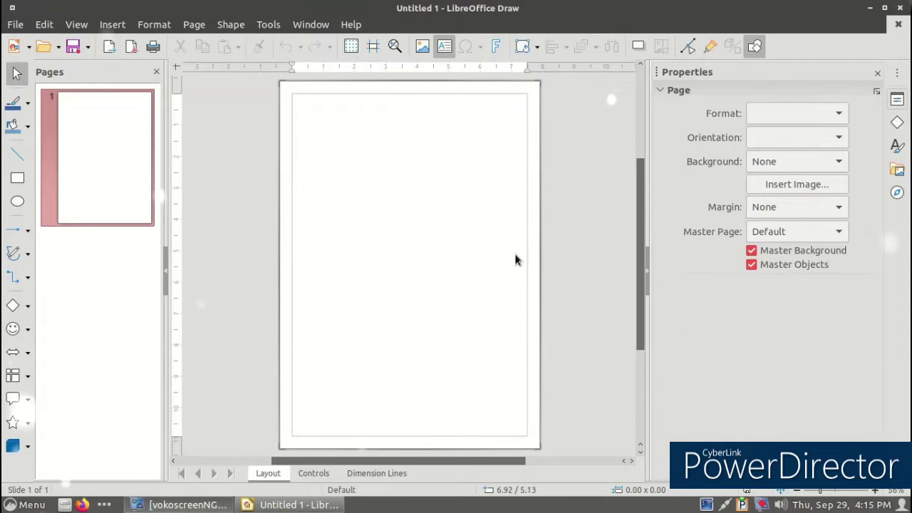
Close the untitled drawing without saving it and quit LibreOffice
{"action": "left_click", "coordinate": [897, 25]}
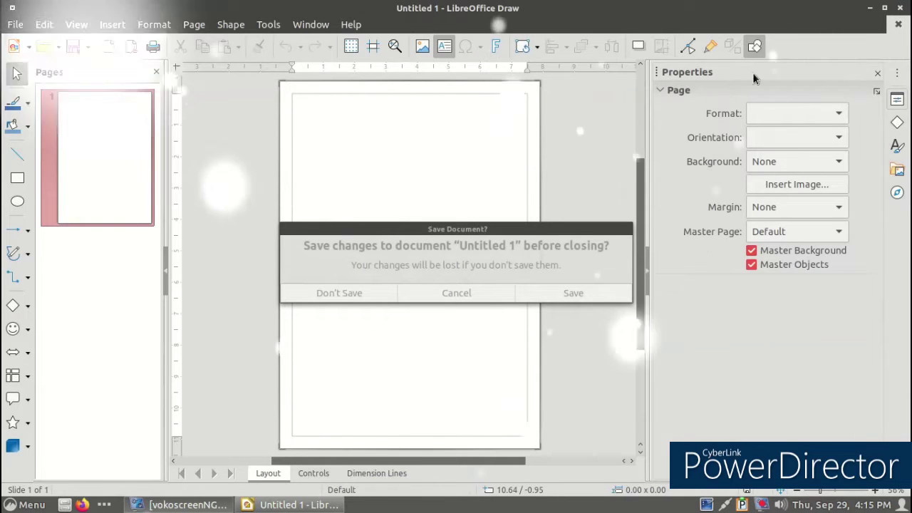
{"action": "left_click", "coordinate": [344, 298]}
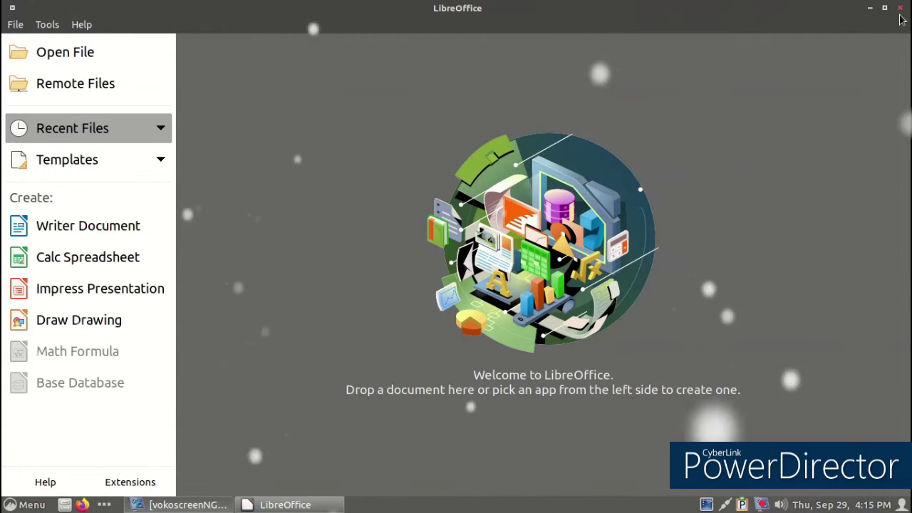
{"action": "key", "text": "ctrl+q"}
View the live user's account details and the gallery of available account pictures, and close the window
{"action": "key", "text": "super"}
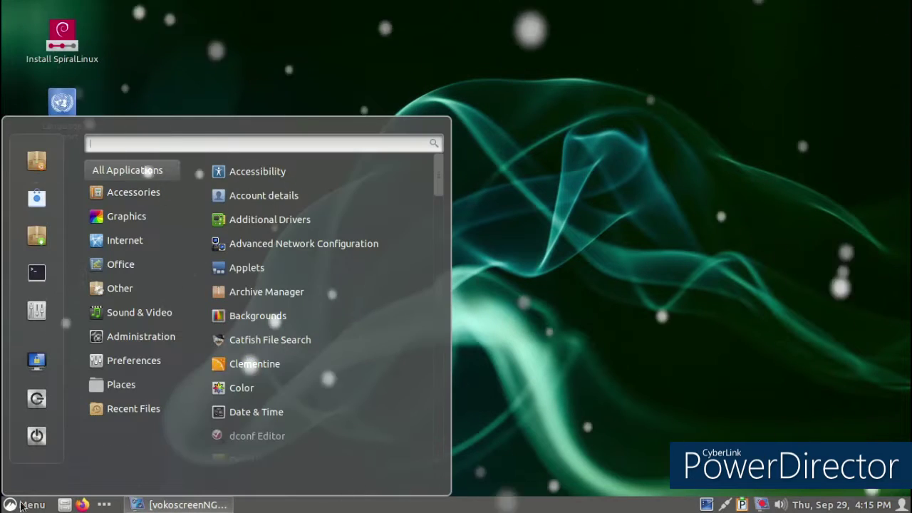
{"action": "mouse_move", "coordinate": [123, 364]}
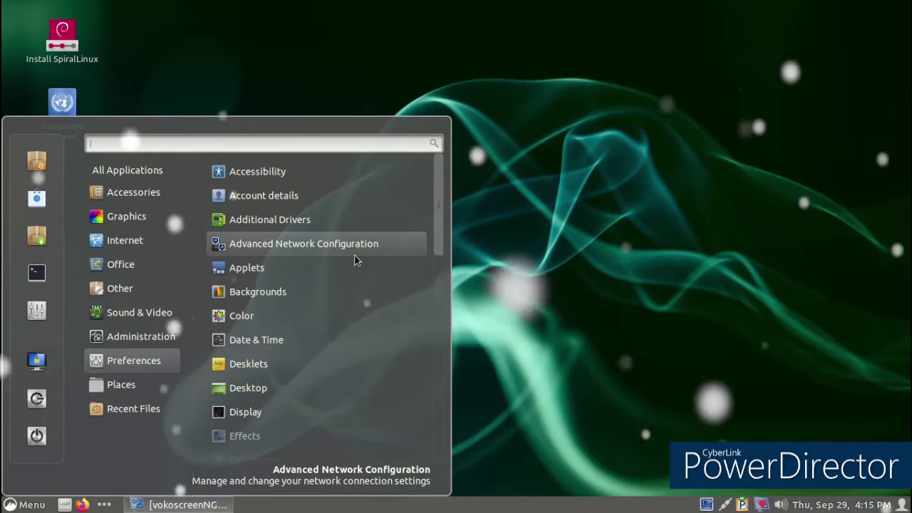
{"action": "left_click", "coordinate": [343, 190]}
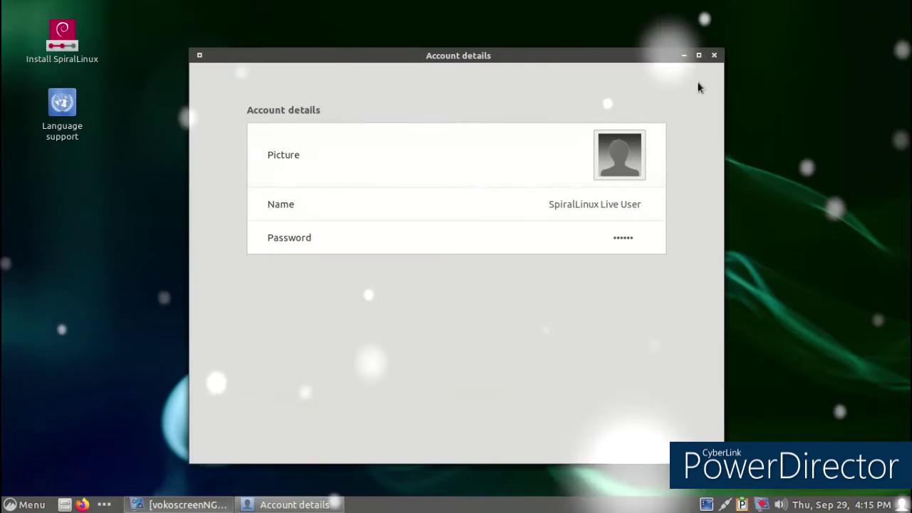
{"action": "left_click", "coordinate": [624, 163]}
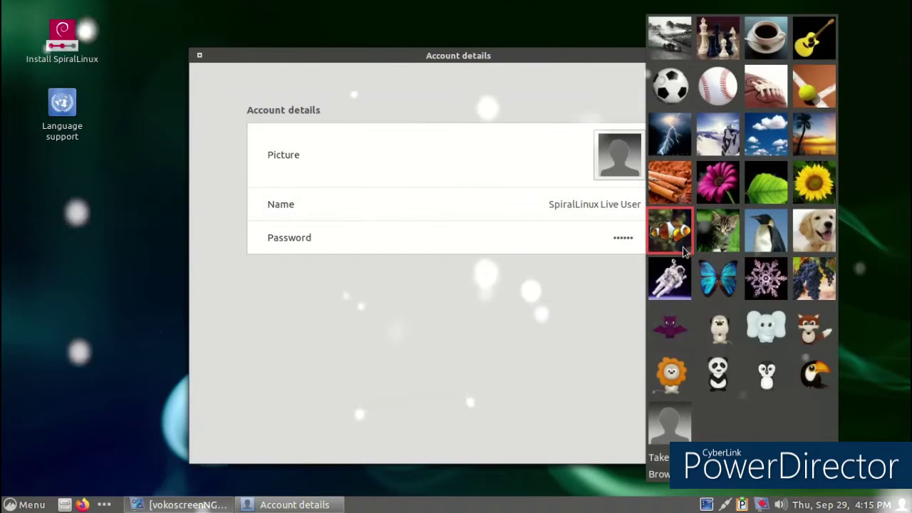
{"action": "left_click", "coordinate": [685, 168]}
{"action": "left_click", "coordinate": [714, 56]}
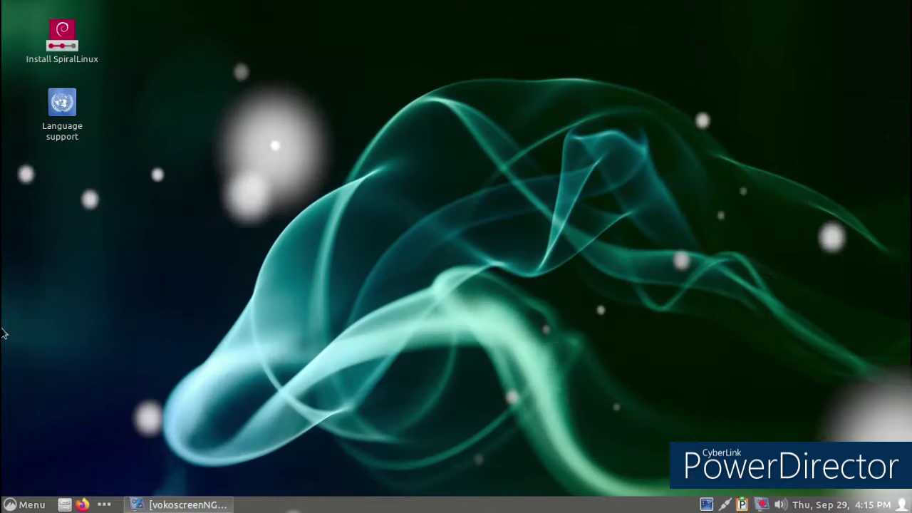
Launch VLC media player, accept its network access policy with metadata access allowed, and close the player
{"action": "key", "text": "super"}
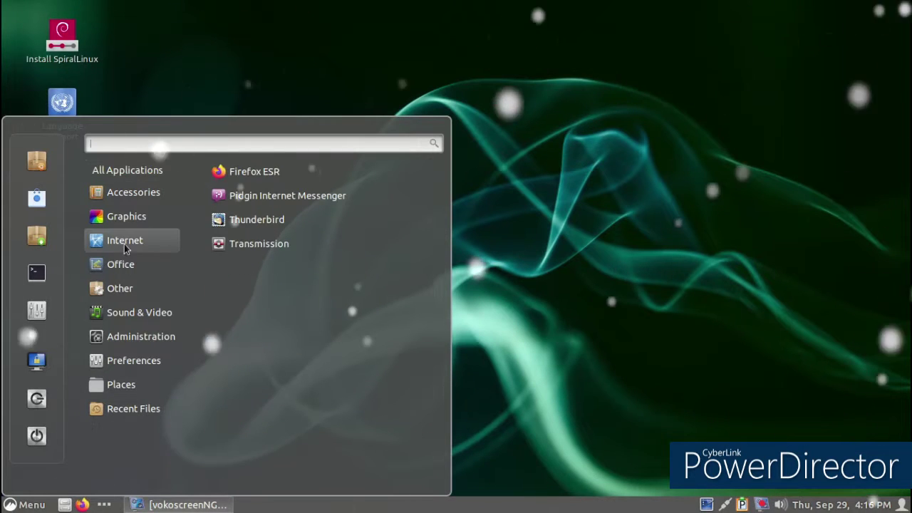
{"action": "mouse_move", "coordinate": [146, 308]}
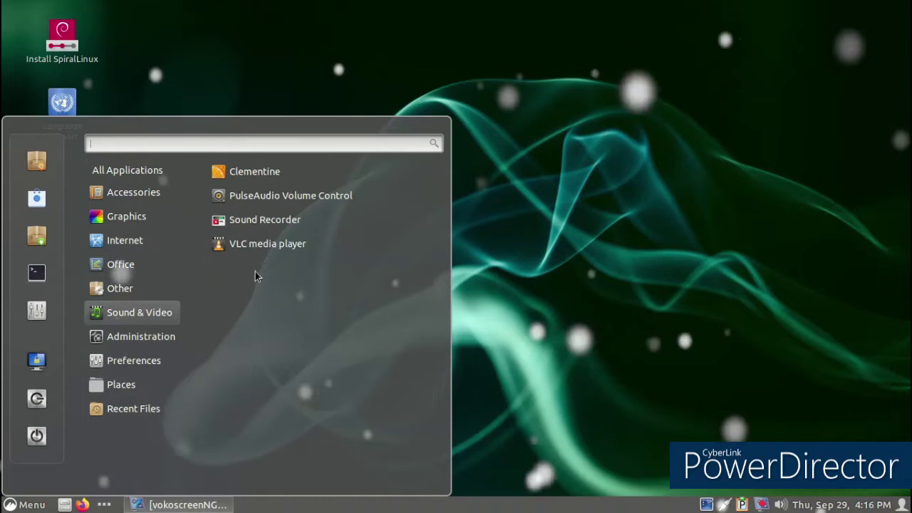
{"action": "left_click", "coordinate": [336, 243]}
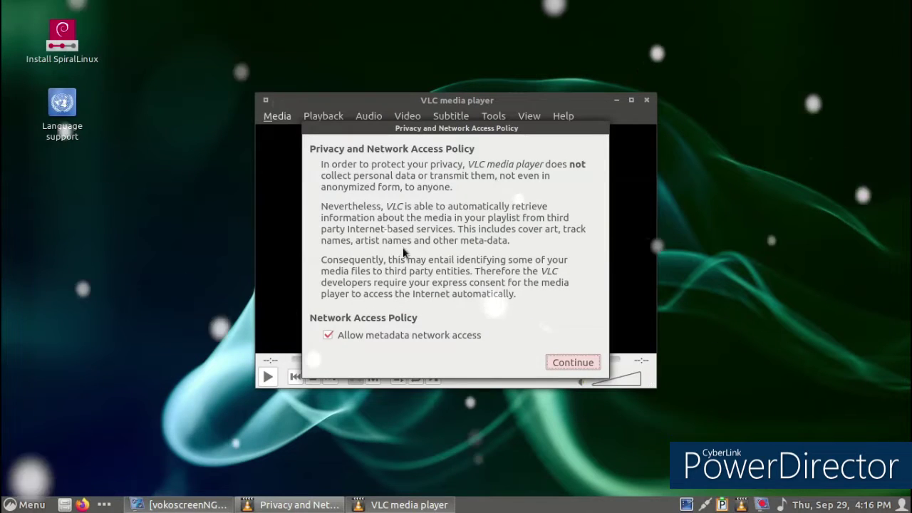
{"action": "left_click", "coordinate": [566, 363]}
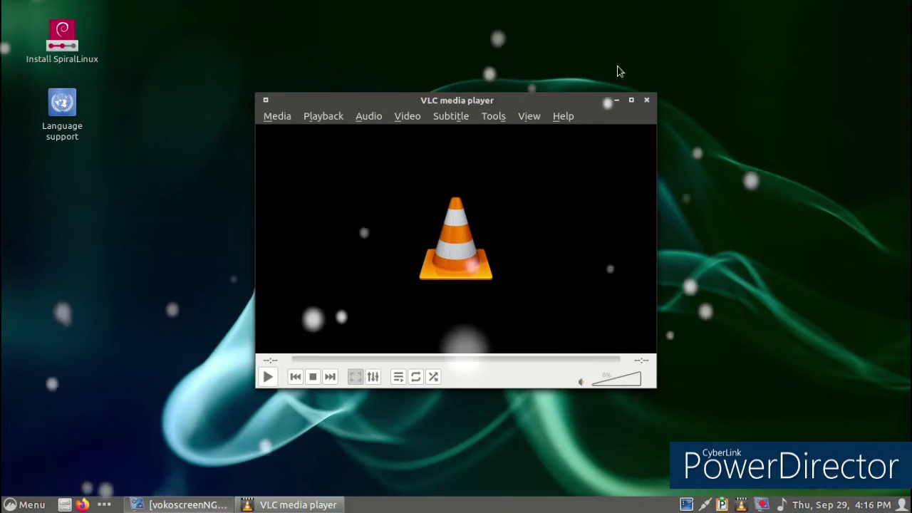
{"action": "left_click", "coordinate": [647, 100]}
View the Desktop preferences for desktop layout and icons, and close the window without changing any option
{"action": "left_click", "coordinate": [36, 504]}
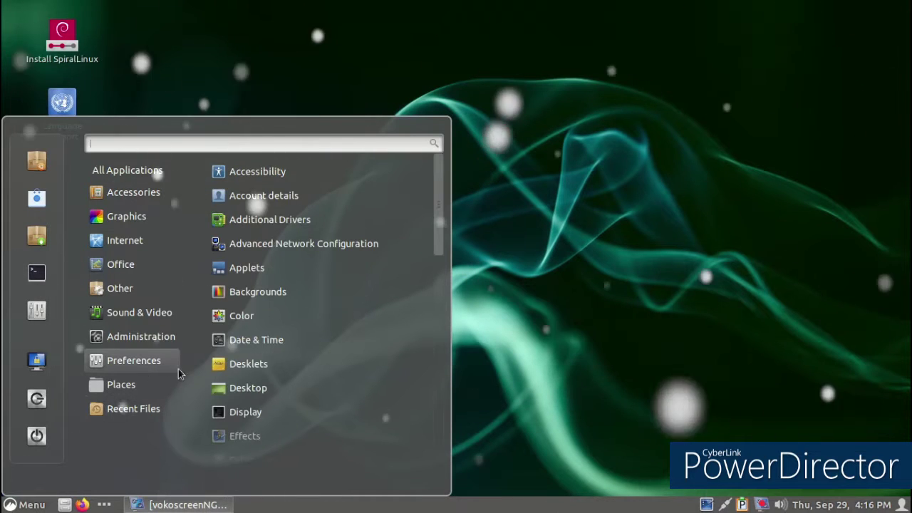
{"action": "left_click", "coordinate": [218, 385]}
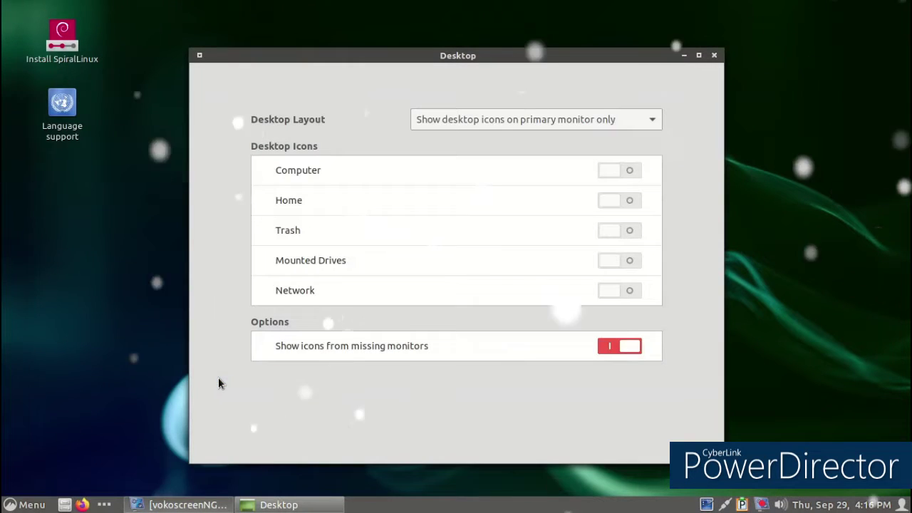
{"action": "left_click", "coordinate": [713, 55]}
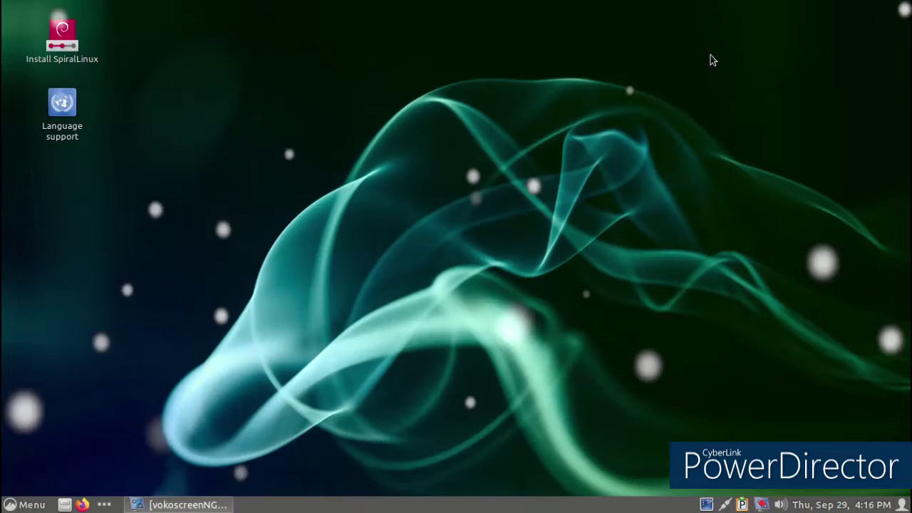
Set the desktop background to the blue Adwaita image, look over the background display settings, and close the window
{"action": "left_click", "coordinate": [188, 504]}
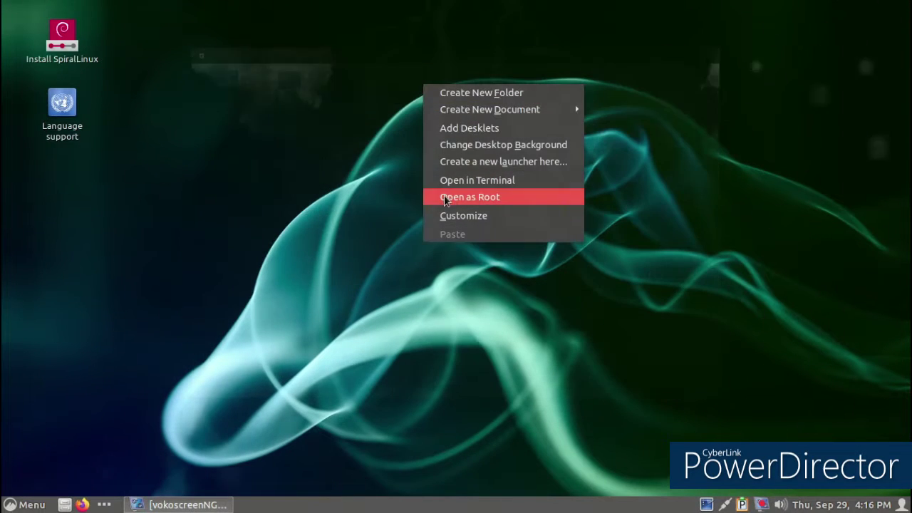
{"action": "left_click", "coordinate": [446, 151]}
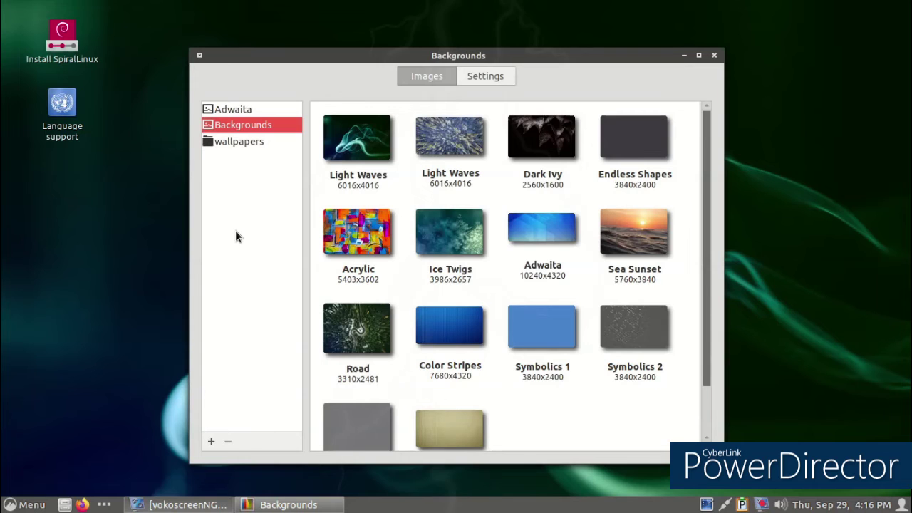
{"action": "left_click", "coordinate": [539, 242]}
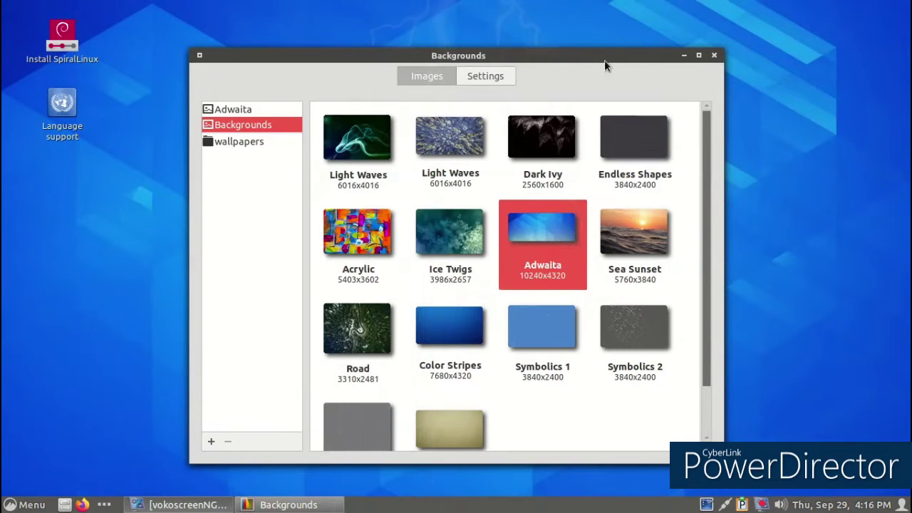
{"action": "left_click", "coordinate": [470, 80]}
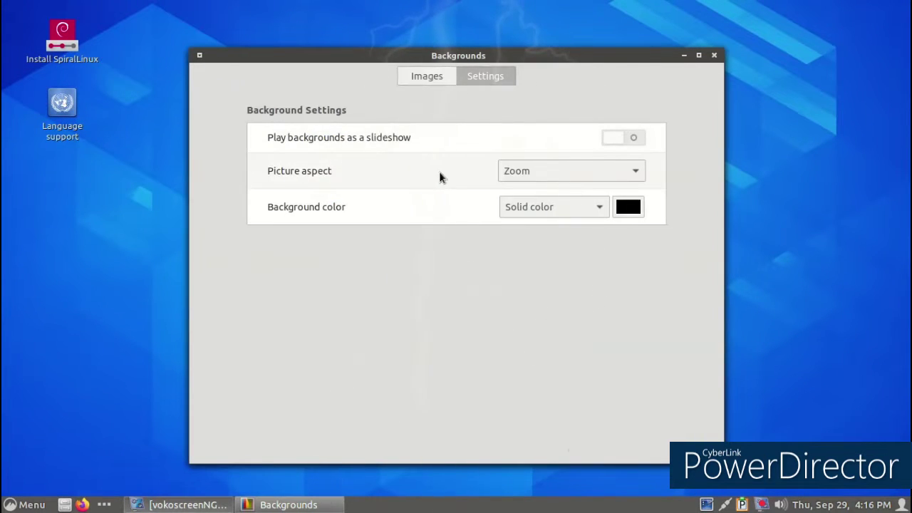
{"action": "left_click", "coordinate": [714, 55]}
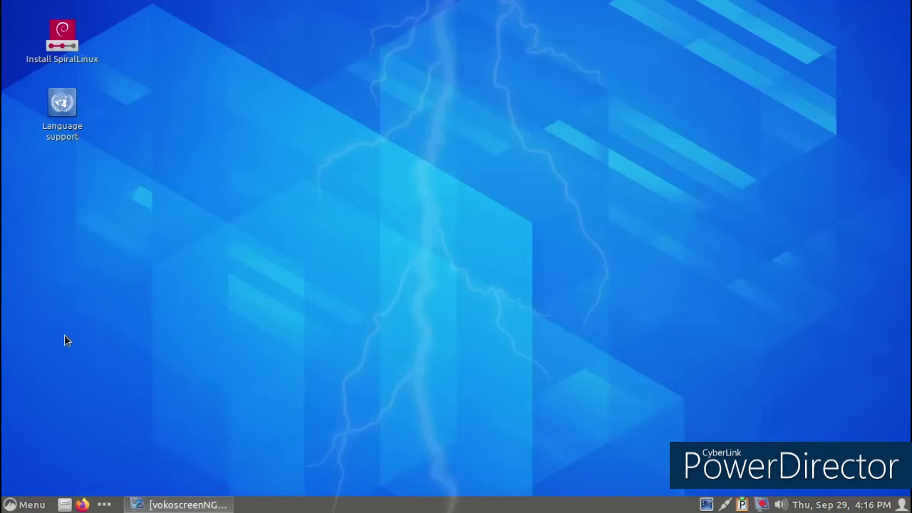
Browse the graphics, internet and office application categories, launch Firefox ESR, view a new tab, and close the browser
{"action": "left_click", "coordinate": [21, 505]}
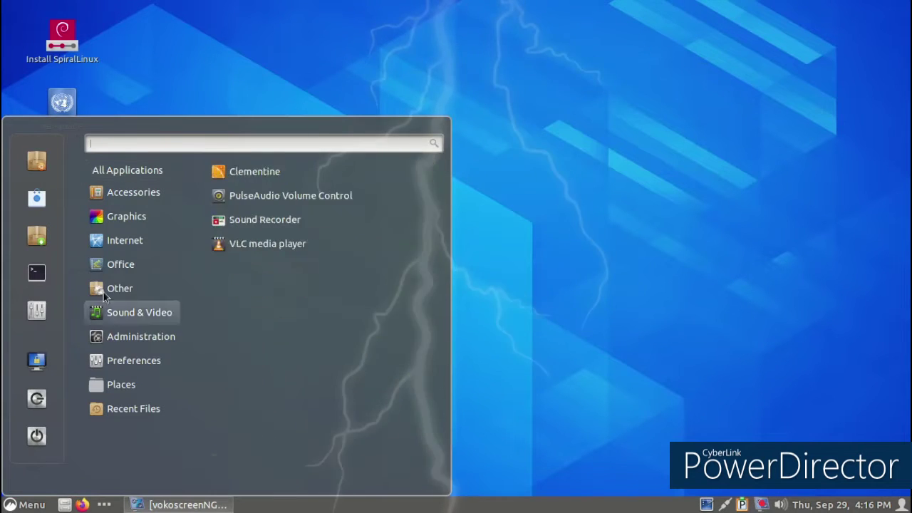
{"action": "mouse_move", "coordinate": [103, 200]}
{"action": "mouse_move", "coordinate": [99, 223]}
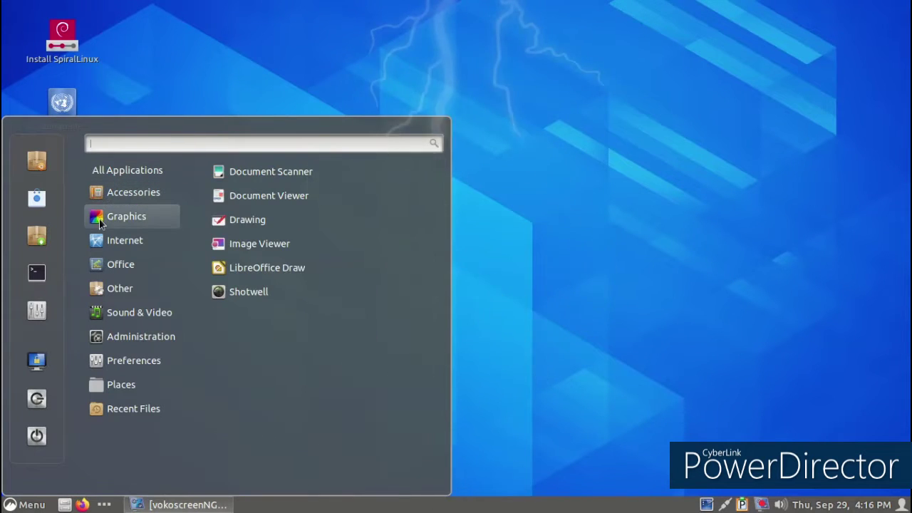
{"action": "mouse_move", "coordinate": [105, 243]}
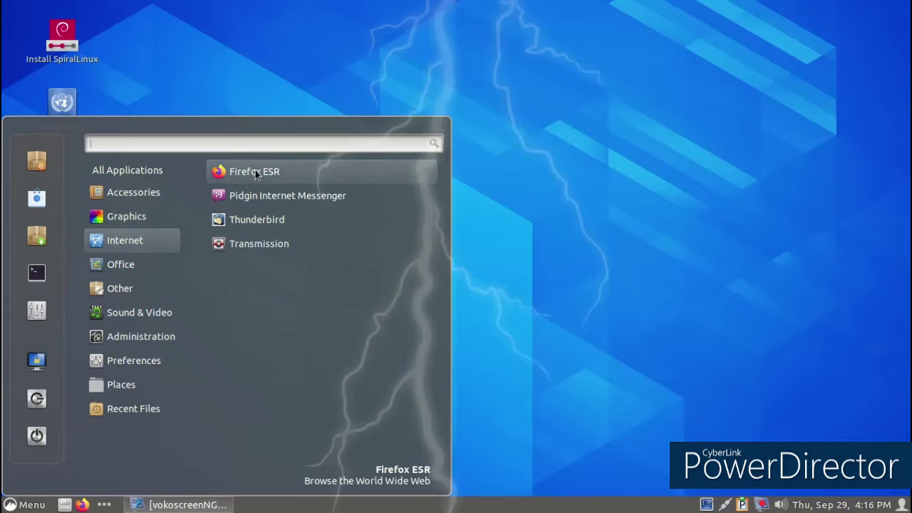
{"action": "mouse_move", "coordinate": [127, 272]}
{"action": "mouse_move", "coordinate": [135, 241]}
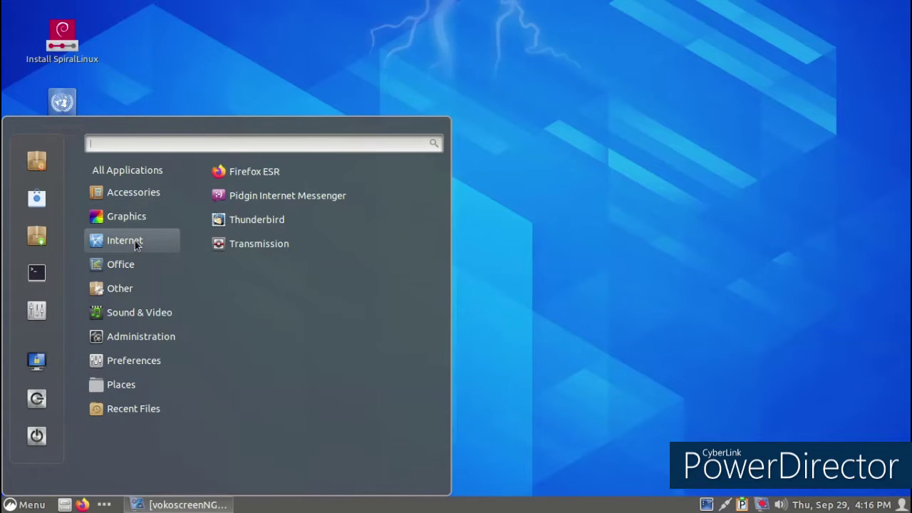
{"action": "left_click", "coordinate": [290, 174]}
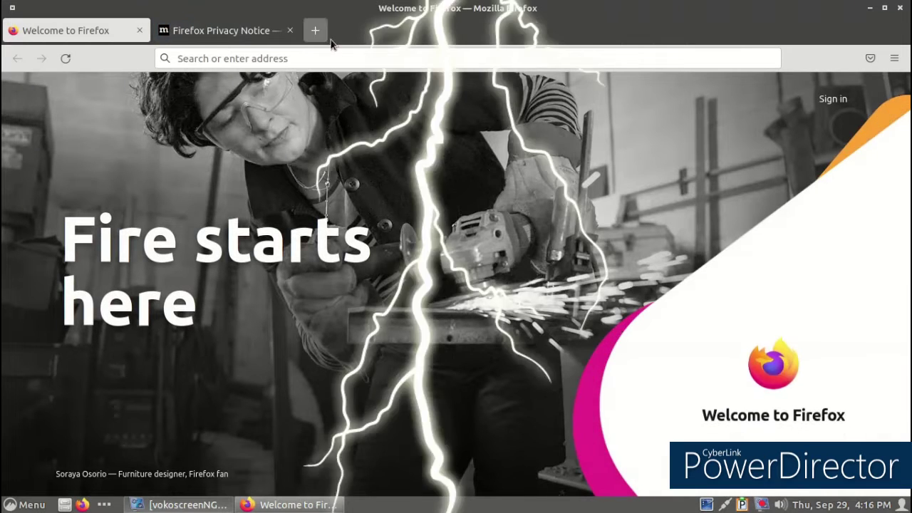
{"action": "left_click", "coordinate": [316, 31]}
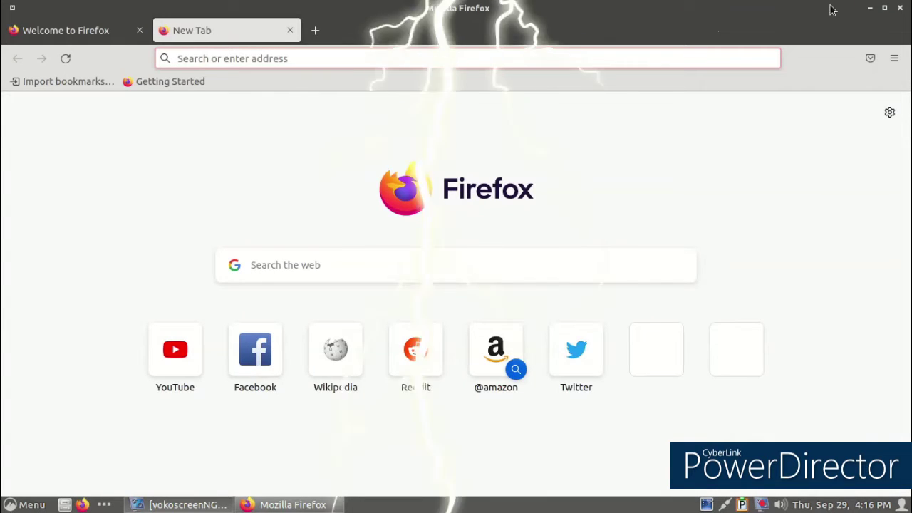
{"action": "left_click", "coordinate": [899, 6]}
Look through the administration tools, launch the Terminal, and move its window toward the middle of the desktop
{"action": "left_click", "coordinate": [13, 504]}
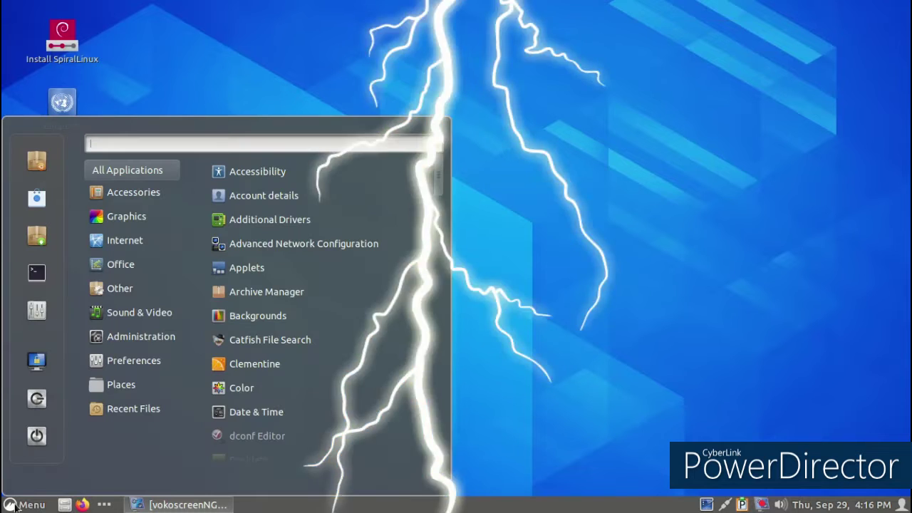
{"action": "mouse_move", "coordinate": [175, 343]}
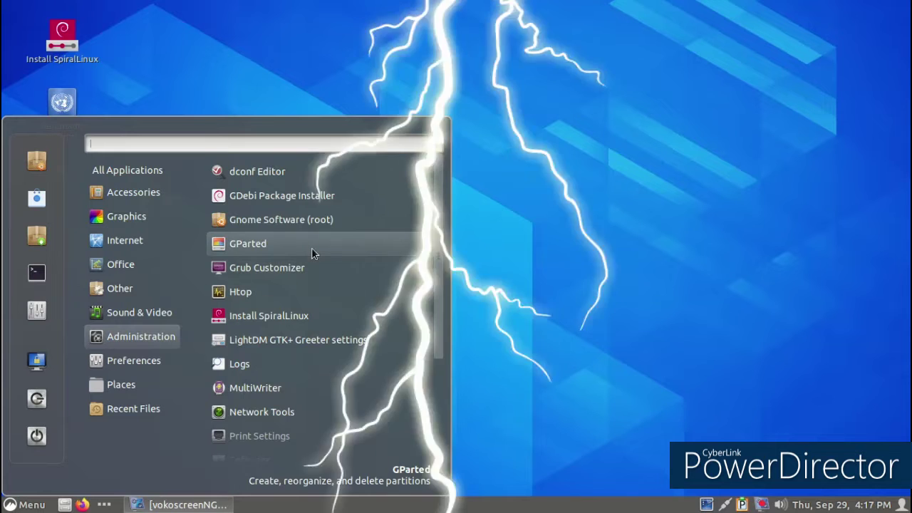
{"action": "scroll", "coordinate": [311, 246], "scroll_direction": "down", "scroll_amount": 4}
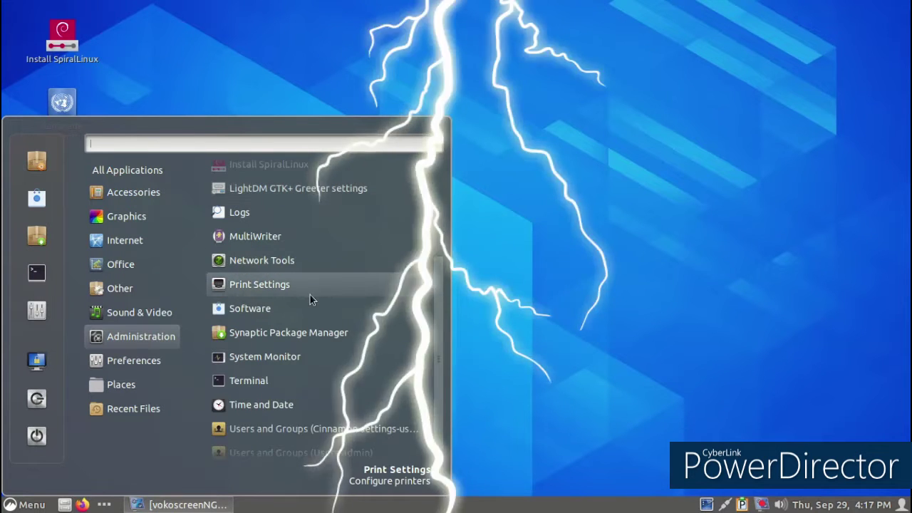
{"action": "left_click", "coordinate": [268, 405]}
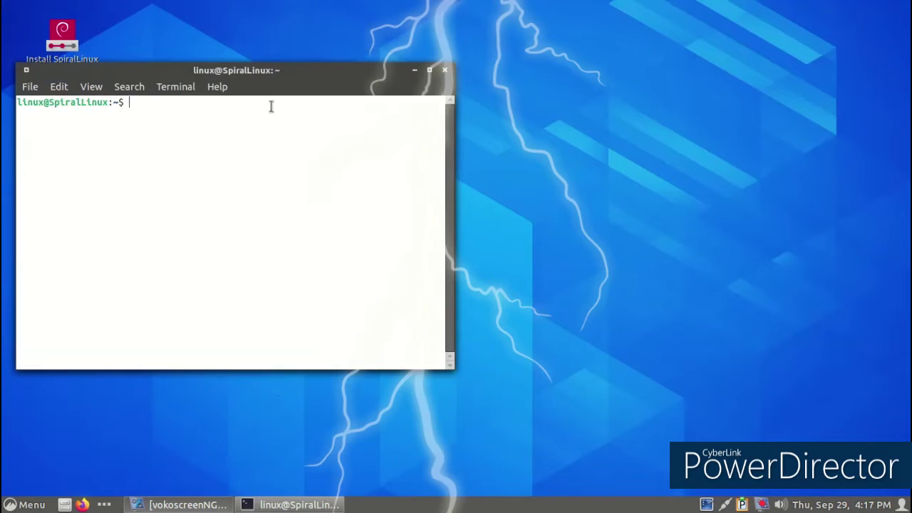
{"action": "left_click_drag", "start_coordinate": [264, 69], "coordinate": [496, 75]}
Open the terminal's preferences for the Unnamed profile and look over its color, scrolling and command settings
{"action": "left_click", "coordinate": [391, 98]}
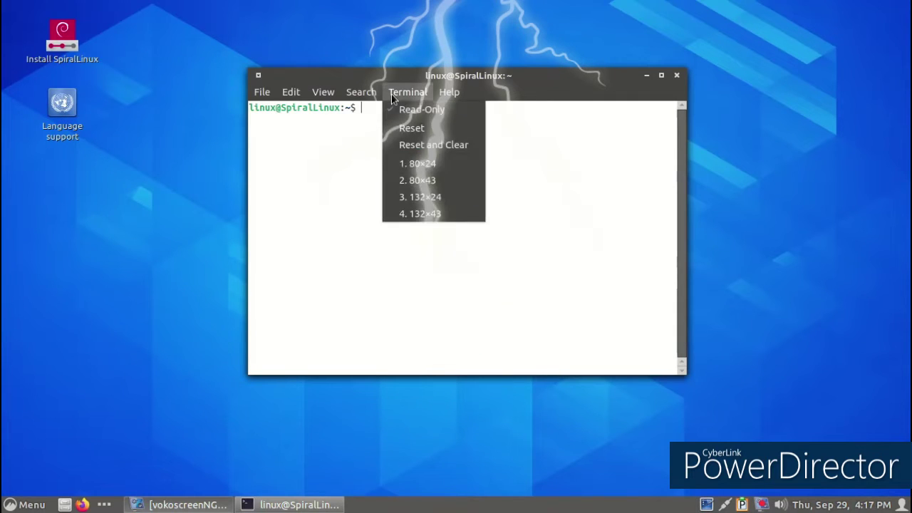
{"action": "mouse_move", "coordinate": [336, 93]}
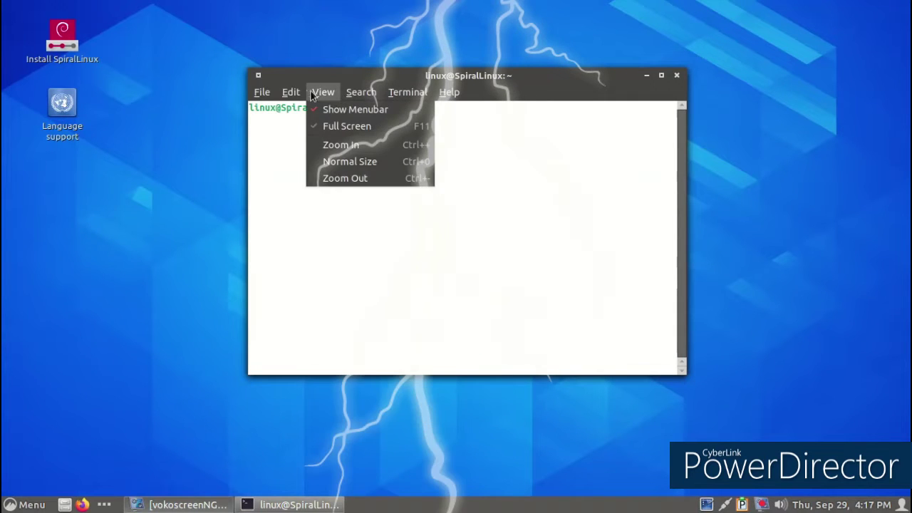
{"action": "mouse_move", "coordinate": [302, 94]}
{"action": "left_click", "coordinate": [314, 181]}
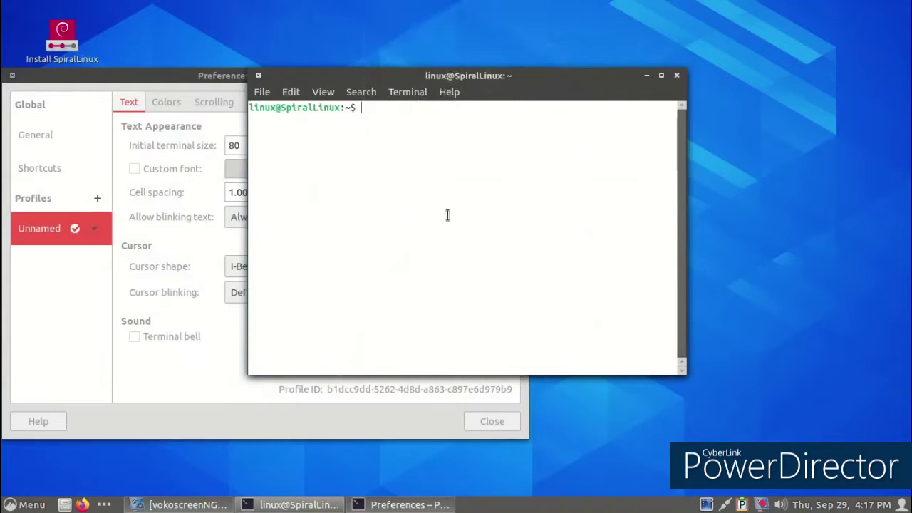
{"action": "left_click_drag", "start_coordinate": [157, 82], "coordinate": [314, 82]}
{"action": "left_click", "coordinate": [318, 107]}
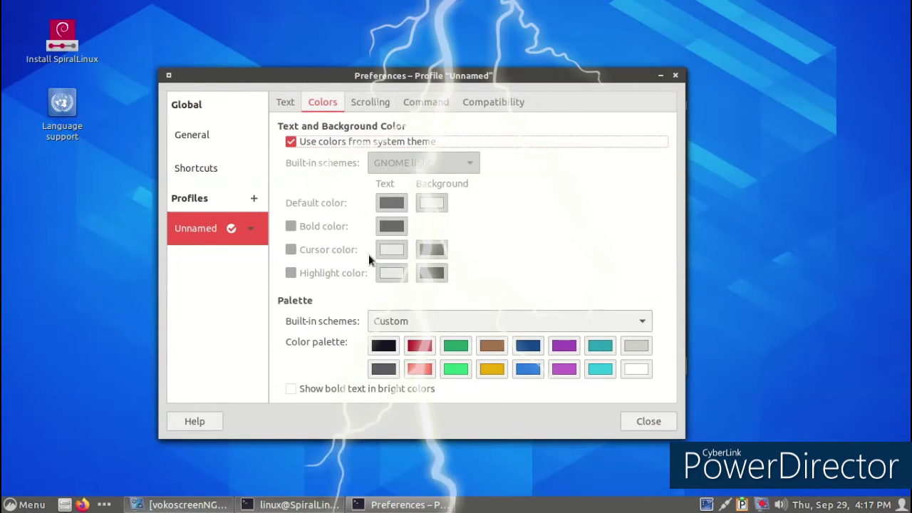
{"action": "left_click", "coordinate": [372, 105]}
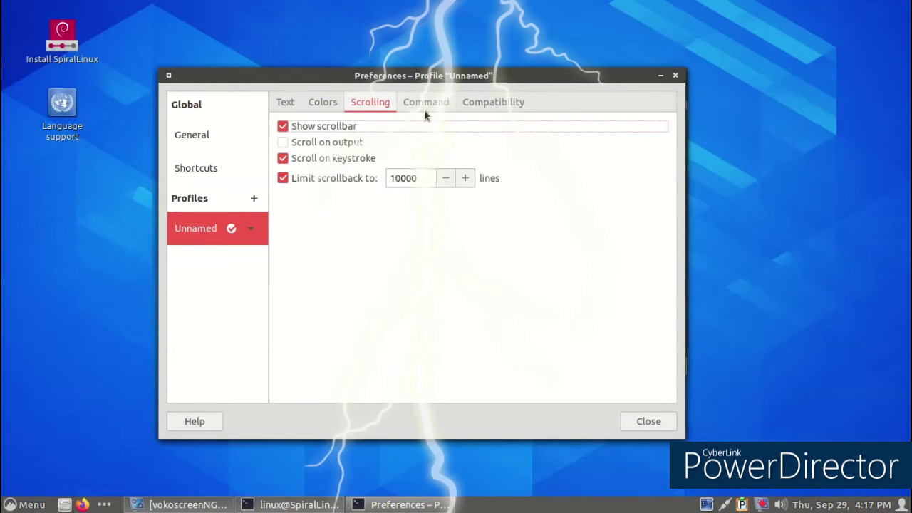
{"action": "left_click", "coordinate": [426, 105]}
Set the Unnamed profile's color palette to the built-in XTerm scheme
{"action": "left_click", "coordinate": [314, 104]}
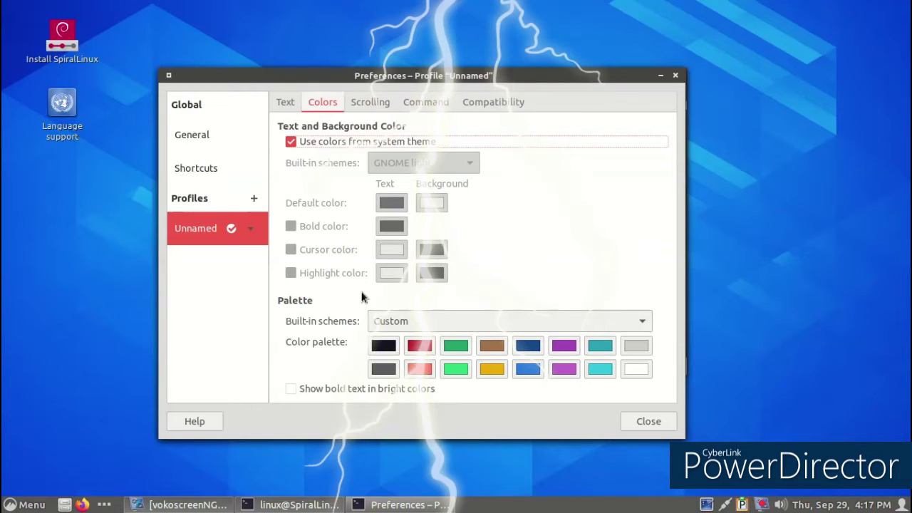
{"action": "left_click", "coordinate": [453, 318]}
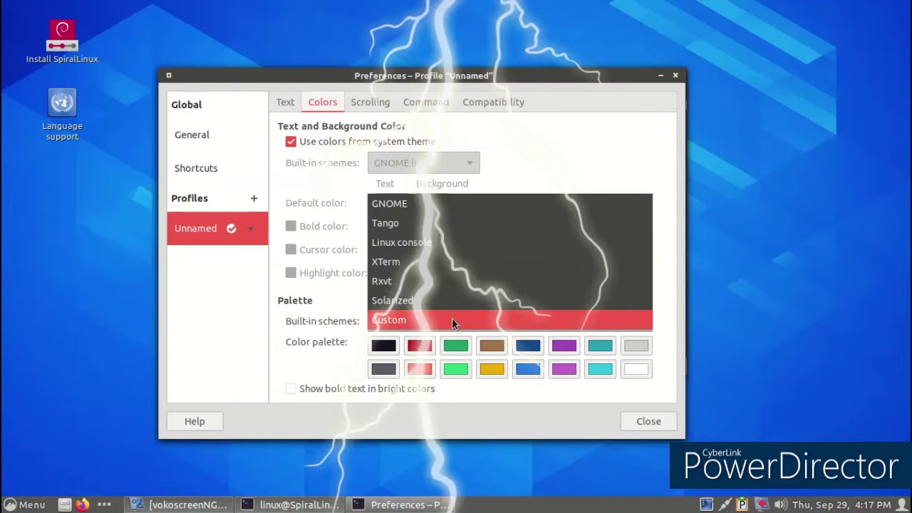
{"action": "left_click", "coordinate": [447, 263]}
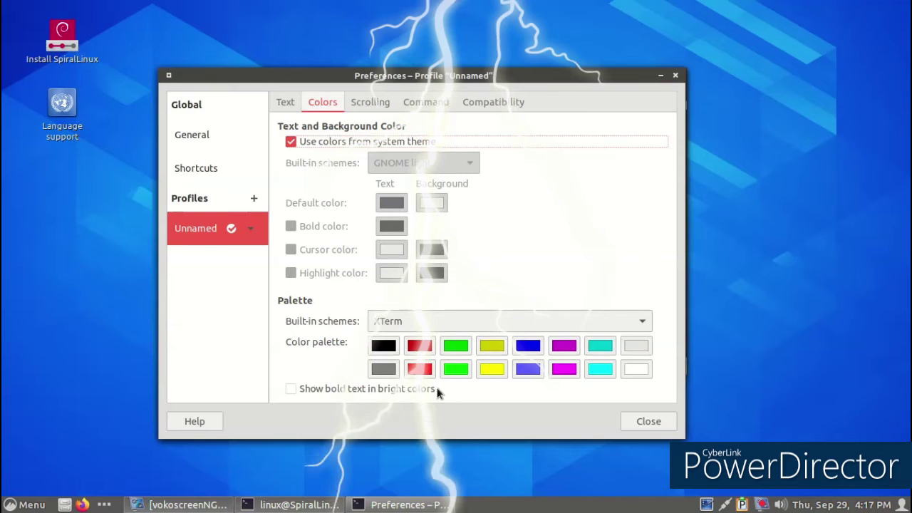
Change palette color 10 of the Unnamed profile to a dark green and close the preferences
{"action": "left_click", "coordinate": [459, 369]}
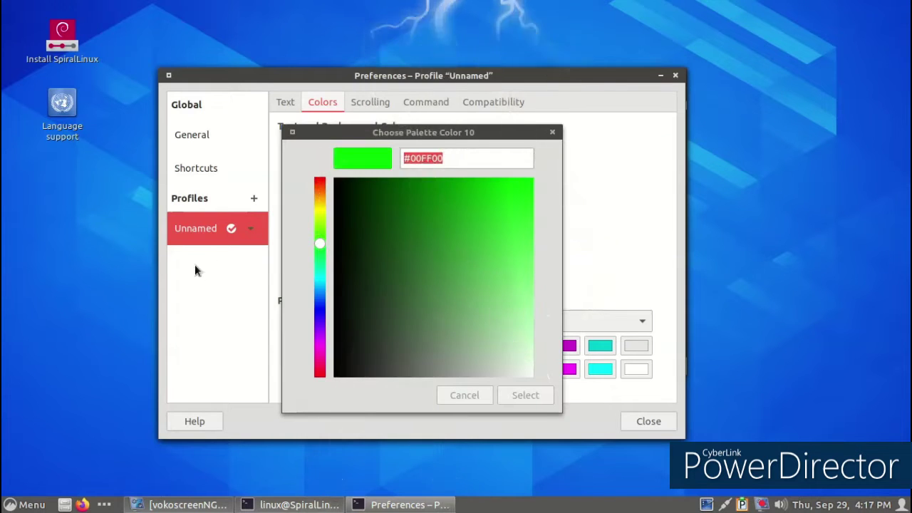
{"action": "left_click", "coordinate": [391, 202]}
{"action": "left_click", "coordinate": [511, 393]}
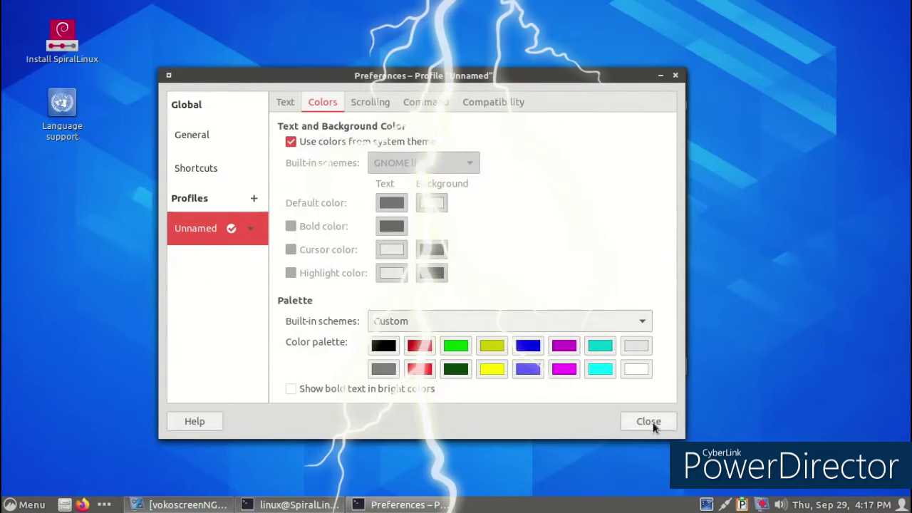
{"action": "left_click", "coordinate": [652, 423]}
Review the terminal's text, color, shortcut and general preferences without changing any option, and close the preferences and the terminal
{"action": "left_click", "coordinate": [397, 95]}
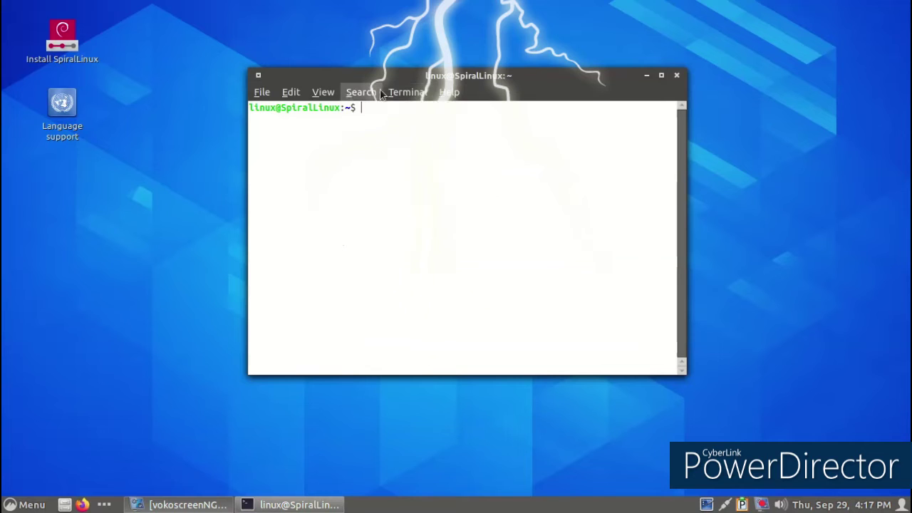
{"action": "mouse_move", "coordinate": [321, 96]}
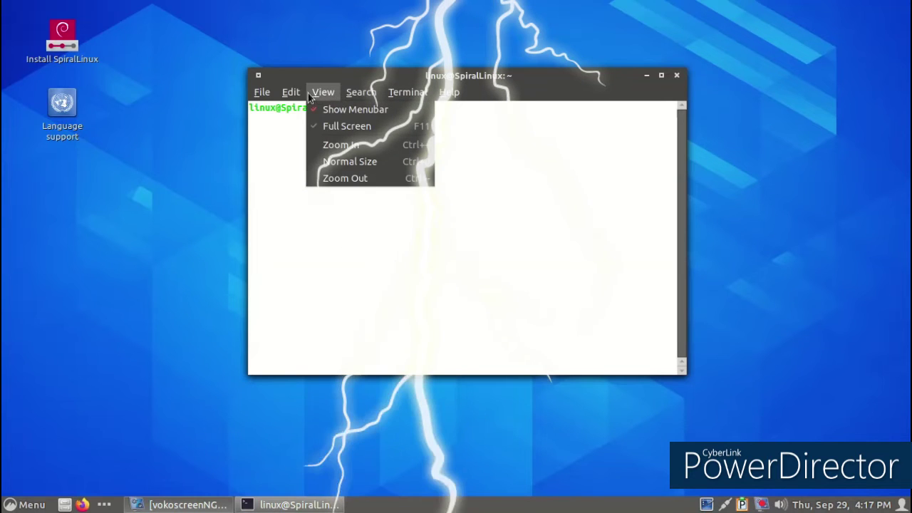
{"action": "left_click", "coordinate": [314, 181]}
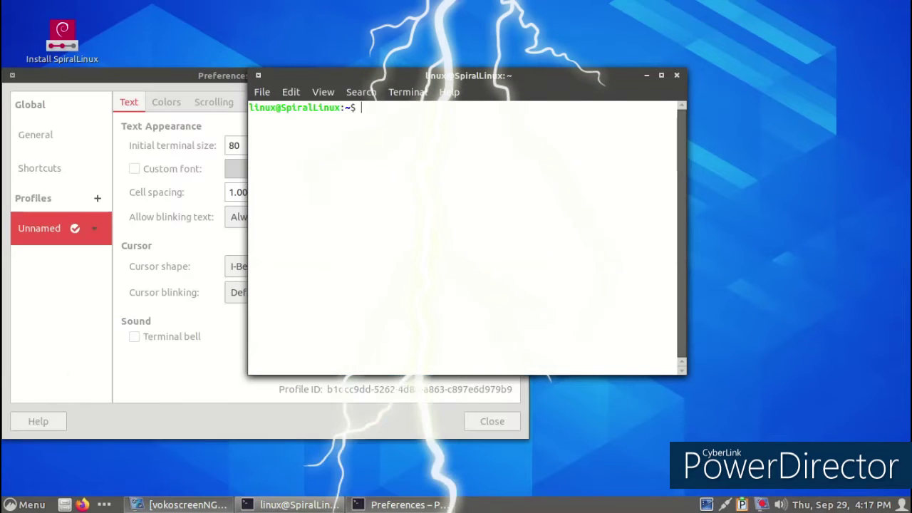
{"action": "left_click", "coordinate": [41, 424]}
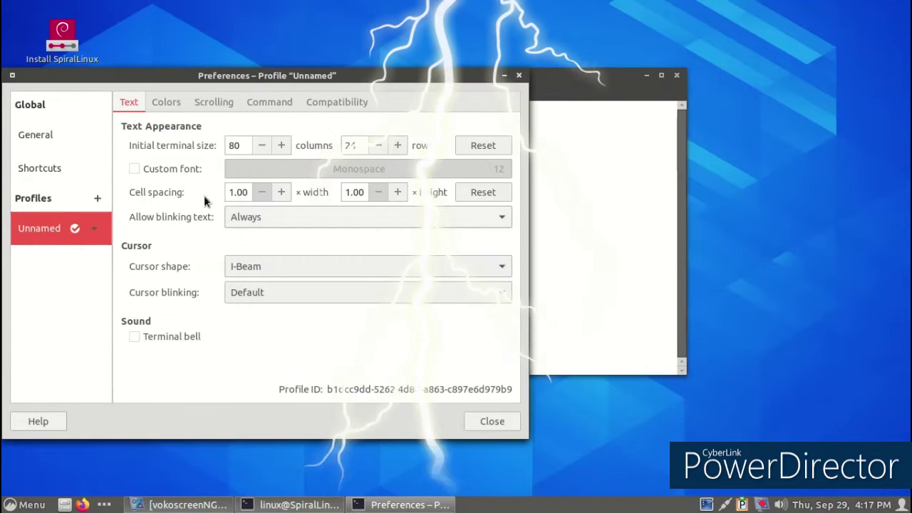
{"action": "left_click", "coordinate": [164, 102]}
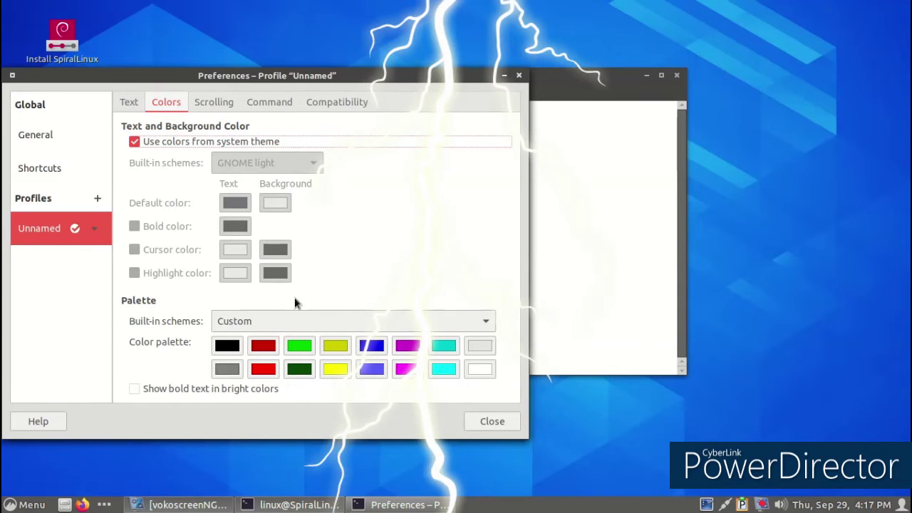
{"action": "left_click", "coordinate": [39, 169]}
{"action": "left_click", "coordinate": [33, 133]}
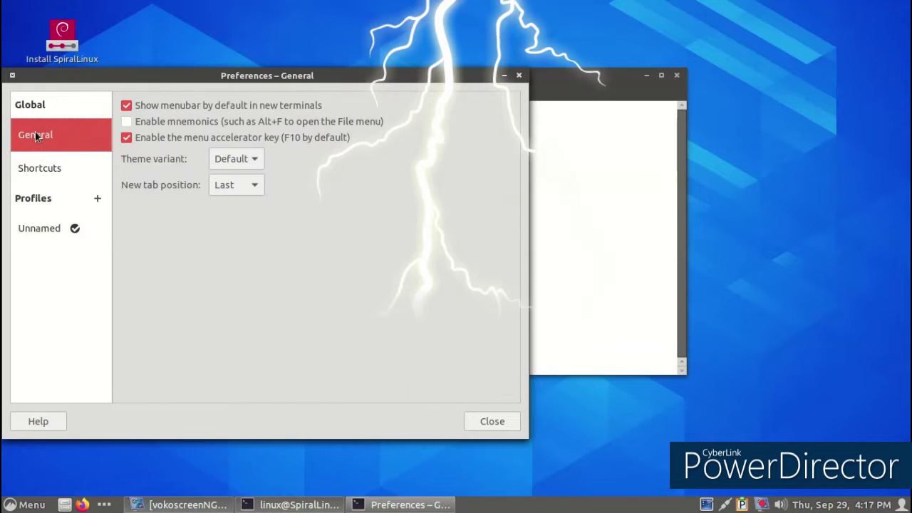
{"action": "left_click", "coordinate": [517, 75]}
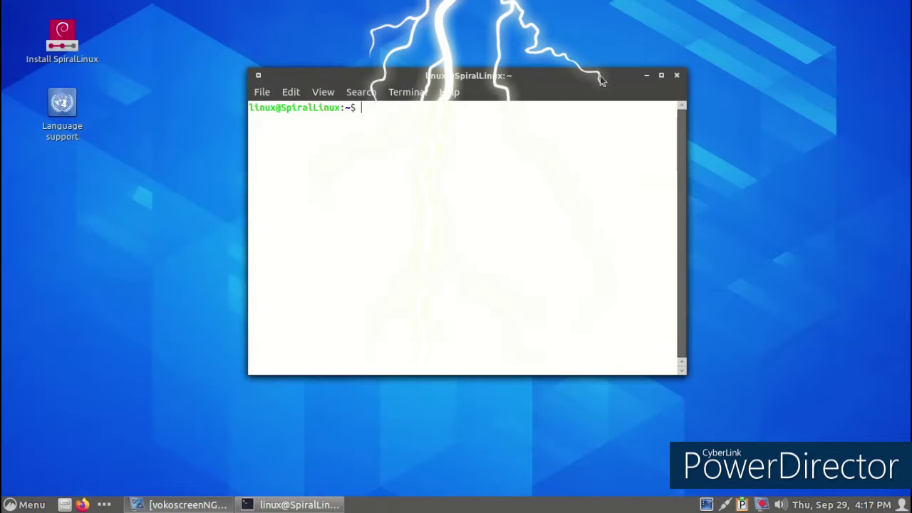
{"action": "left_click", "coordinate": [676, 76]}
Set the desktop background to Ice Twigs, view the wallpapers and Adwaita collections, and close the Backgrounds window
{"action": "right_click", "coordinate": [397, 129]}
{"action": "left_click", "coordinate": [431, 187]}
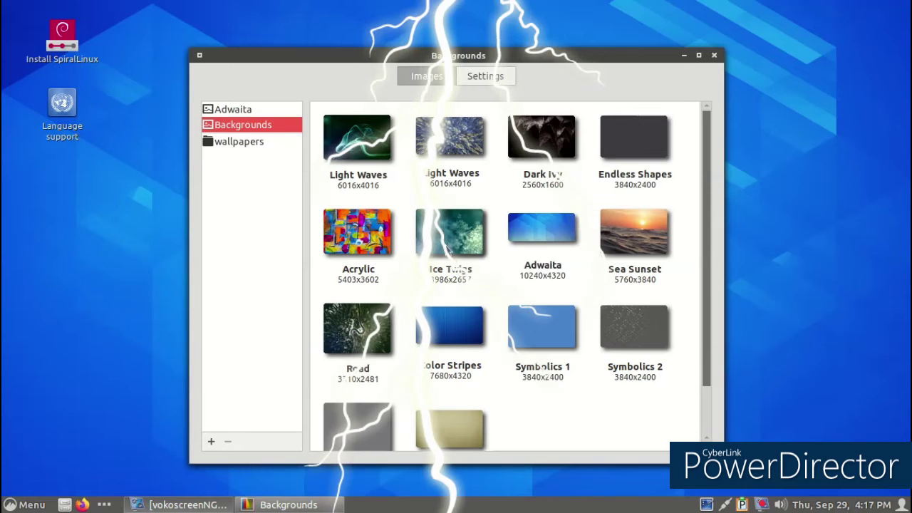
{"action": "left_click", "coordinate": [450, 236]}
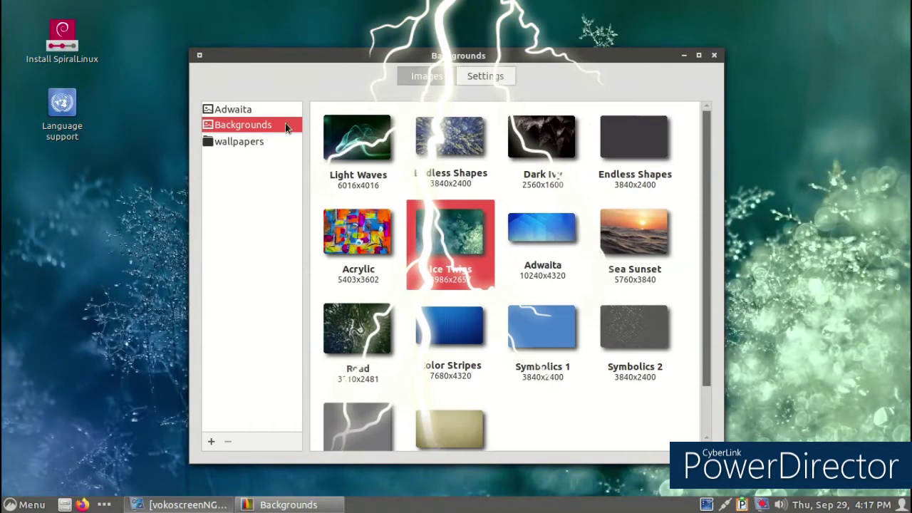
{"action": "left_click", "coordinate": [247, 142]}
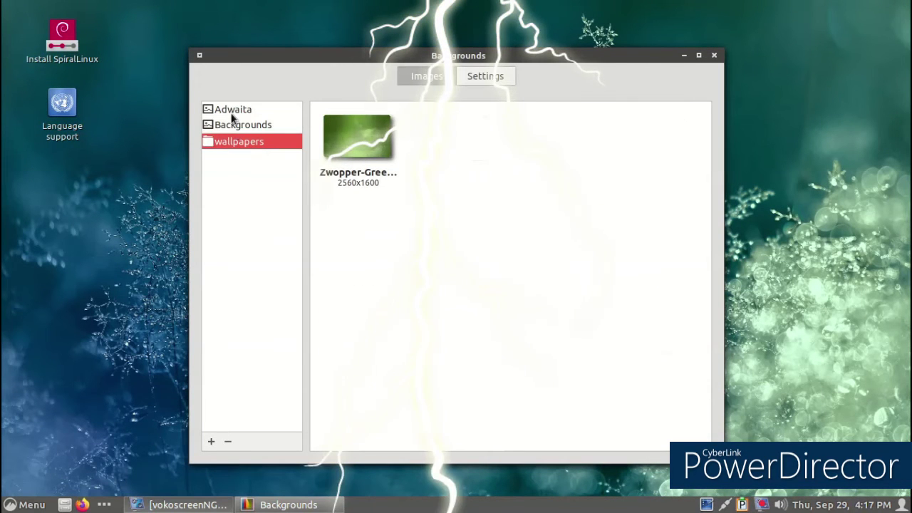
{"action": "left_click", "coordinate": [234, 114]}
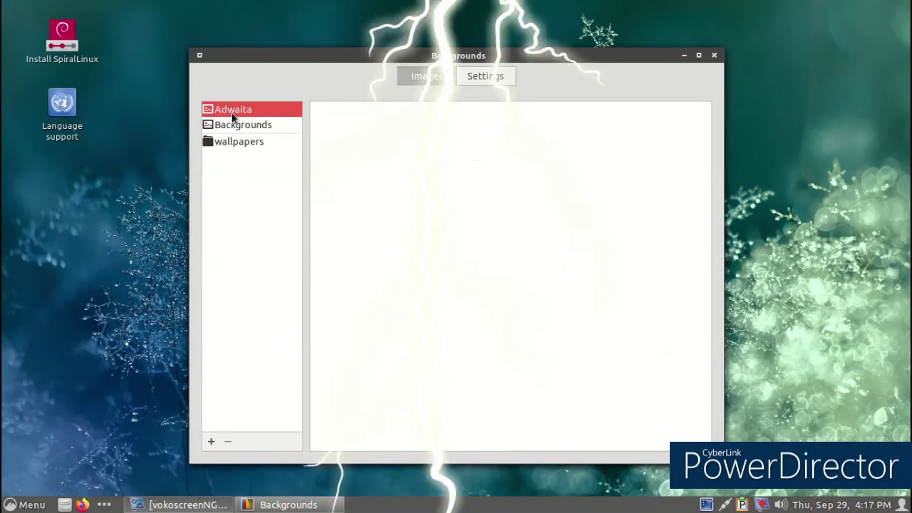
{"action": "left_click", "coordinate": [699, 54]}
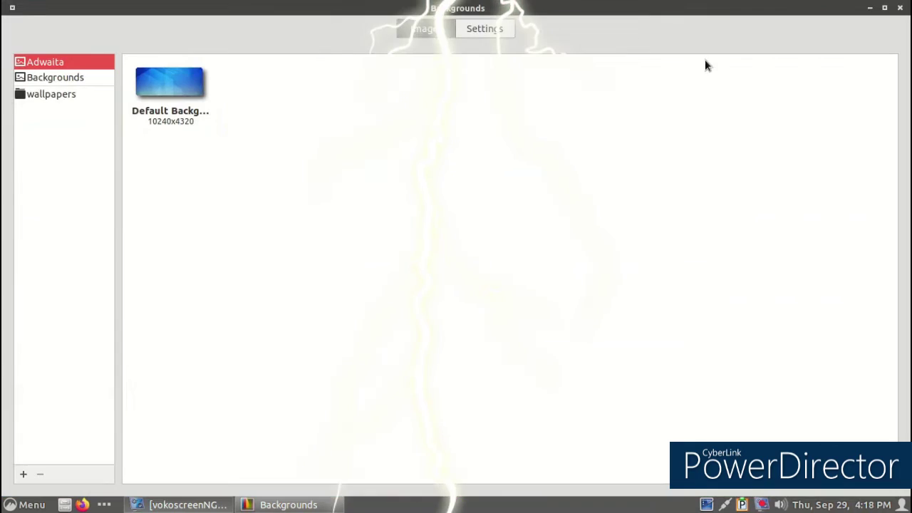
{"action": "left_click", "coordinate": [900, 8]}
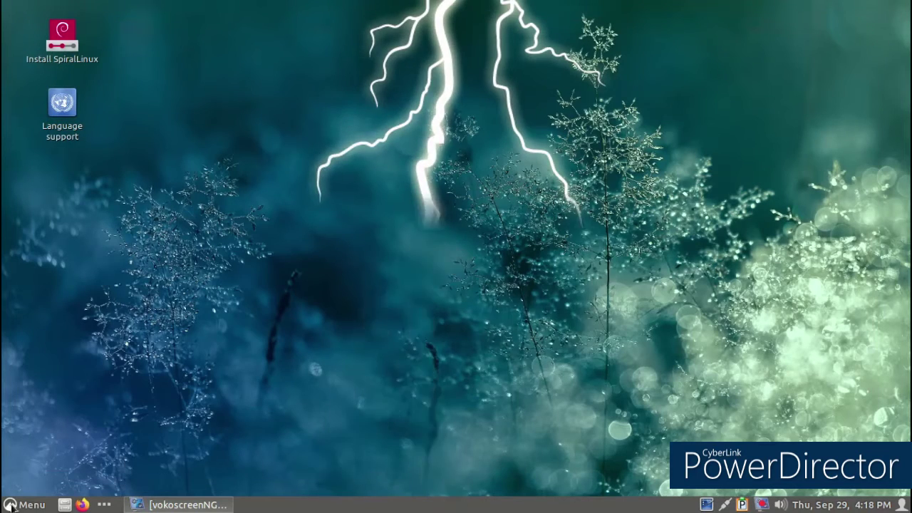
Launch the Software application and look over the picks, recent releases and categories on its Explore page
{"action": "key", "text": "super"}
{"action": "left_click", "coordinate": [35, 197]}
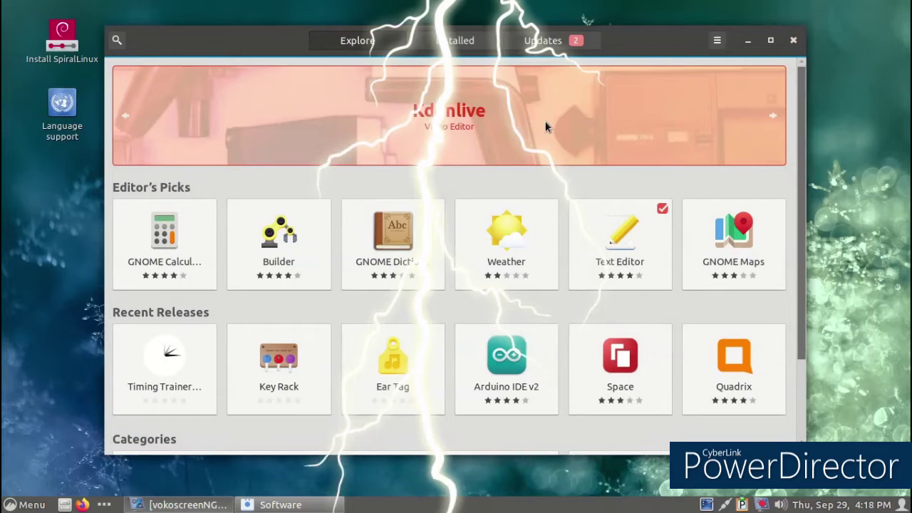
{"action": "scroll", "coordinate": [550, 136], "scroll_direction": "down", "scroll_amount": 3}
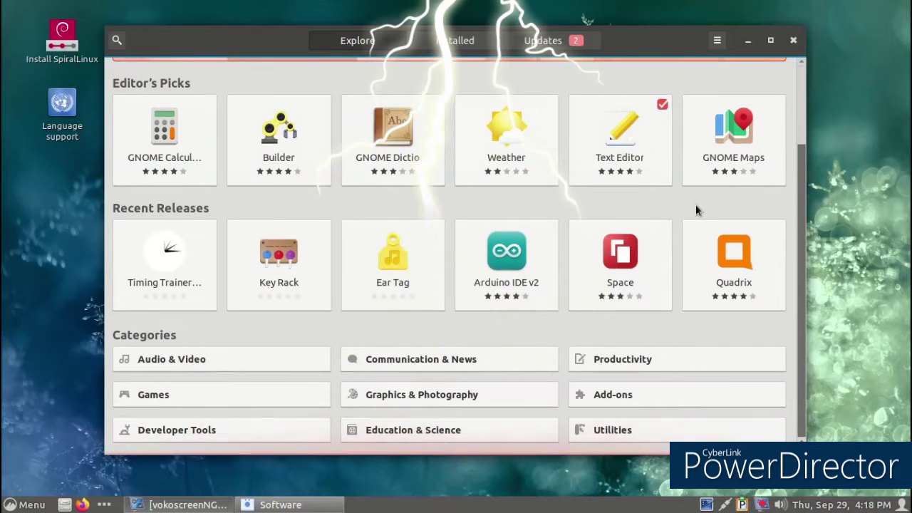
View the GNOME Calculator details page from the Editor's Picks and return to the Explore page
{"action": "scroll", "coordinate": [696, 204], "scroll_direction": "up", "scroll_amount": 1}
{"action": "scroll", "coordinate": [695, 207], "scroll_direction": "up", "scroll_amount": 2}
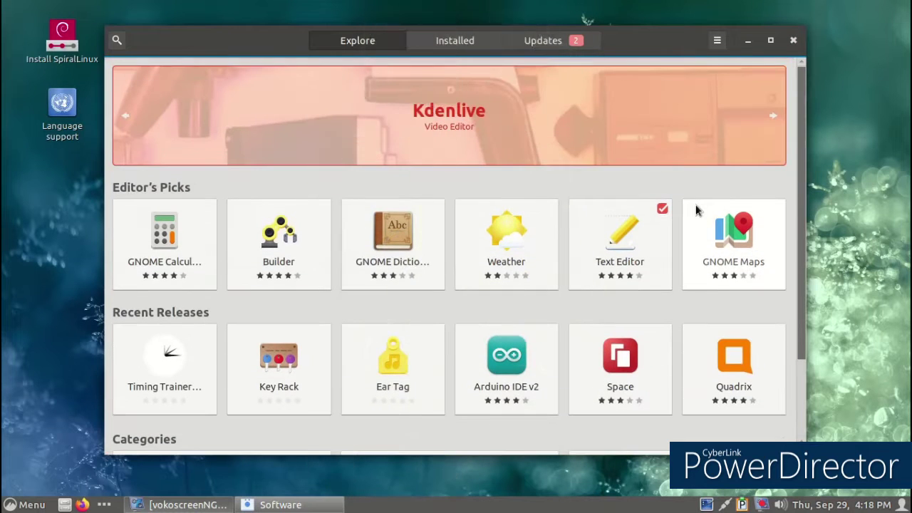
{"action": "left_click", "coordinate": [161, 270]}
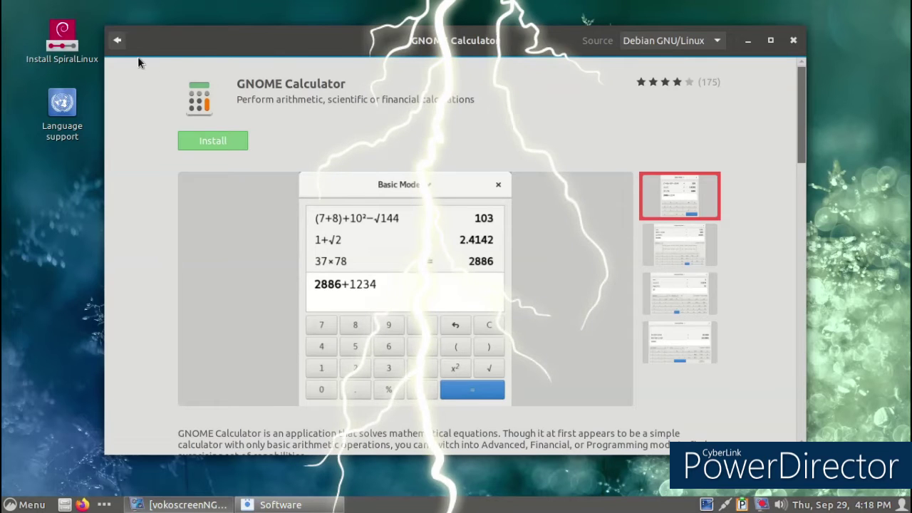
{"action": "left_click", "coordinate": [118, 42]}
Find Space Cadet Pinball in the Games category and install it
{"action": "scroll", "coordinate": [375, 216], "scroll_direction": "down", "scroll_amount": 3}
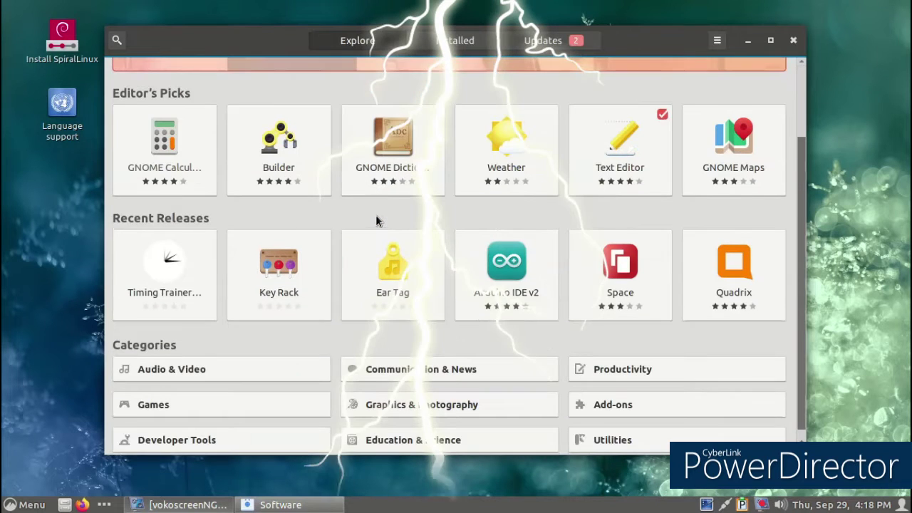
{"action": "left_click", "coordinate": [195, 401]}
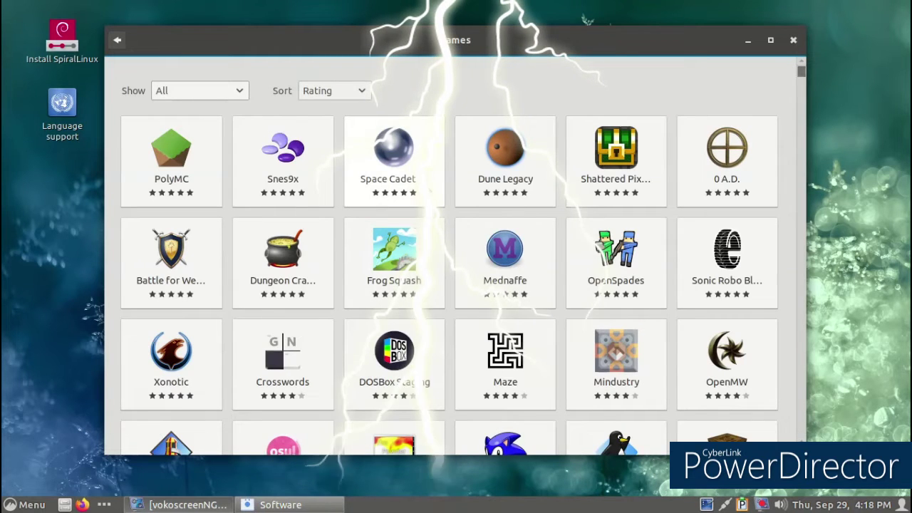
{"action": "left_click", "coordinate": [385, 187]}
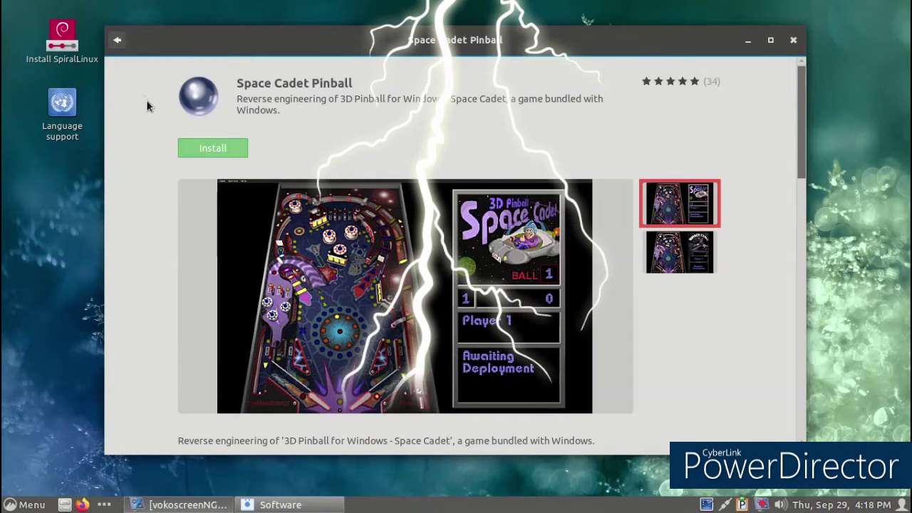
{"action": "left_click", "coordinate": [212, 153]}
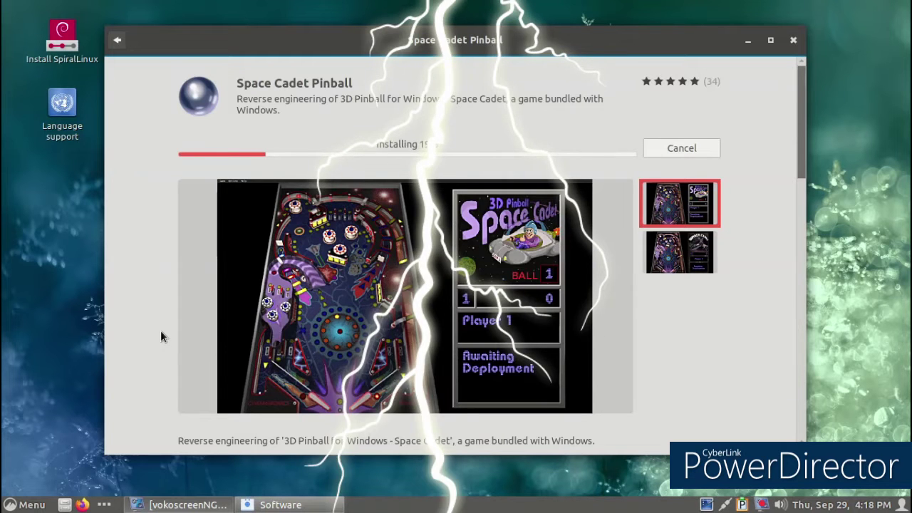
Close the Software window and minimize the vokoscreenNG recorder
{"action": "left_click", "coordinate": [178, 504]}
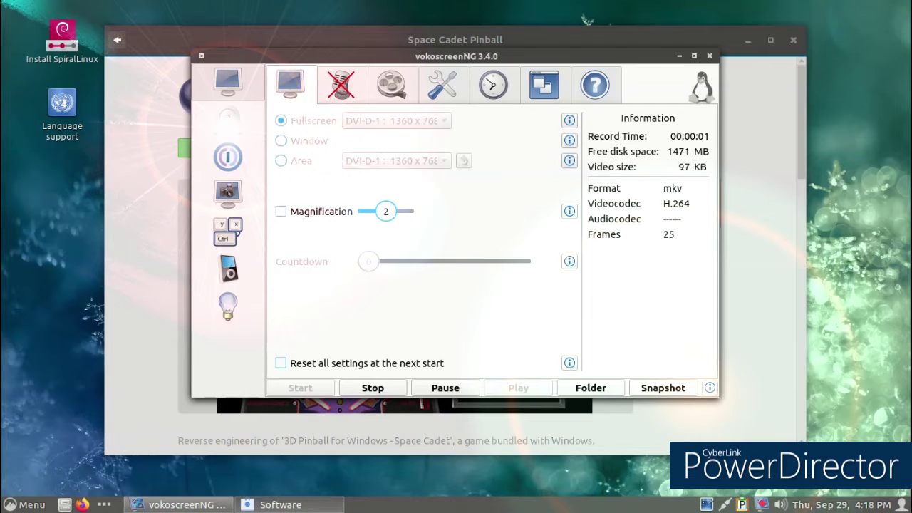
{"action": "left_click", "coordinate": [178, 505]}
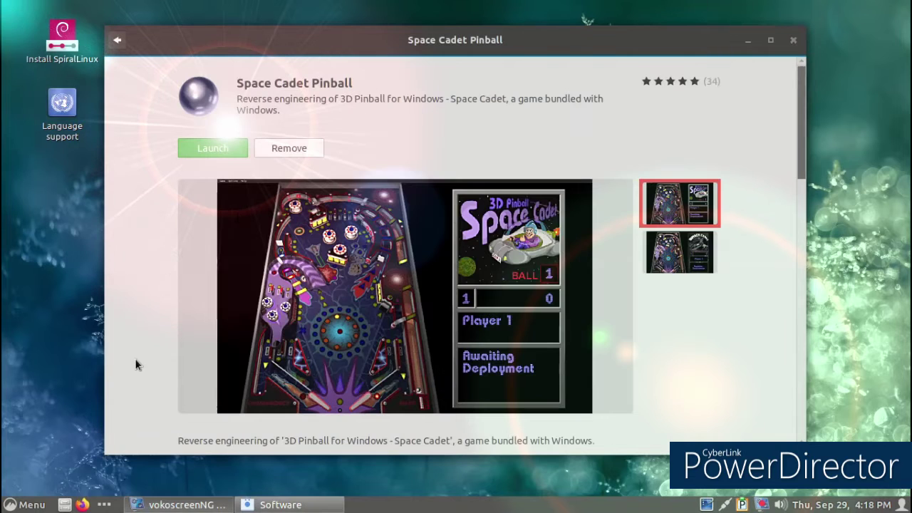
{"action": "left_click", "coordinate": [792, 41]}
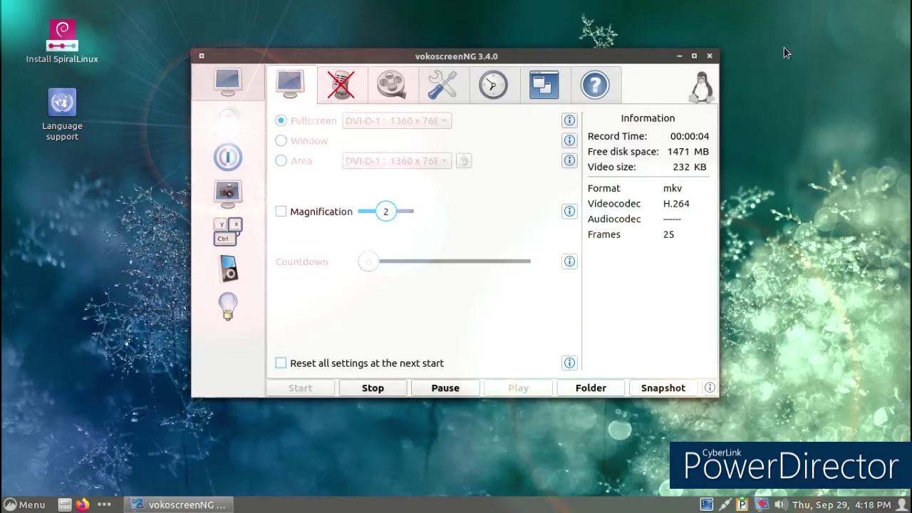
{"action": "left_click", "coordinate": [680, 56]}
Look through the application menu's categories, and launch the newly installed Space Cadet Pinball from its notification
{"action": "left_click", "coordinate": [25, 505]}
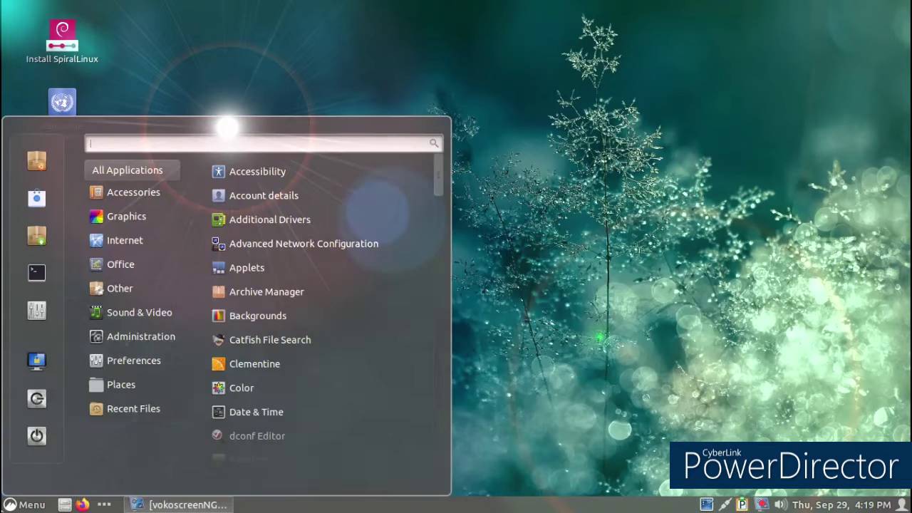
{"action": "mouse_move", "coordinate": [113, 277]}
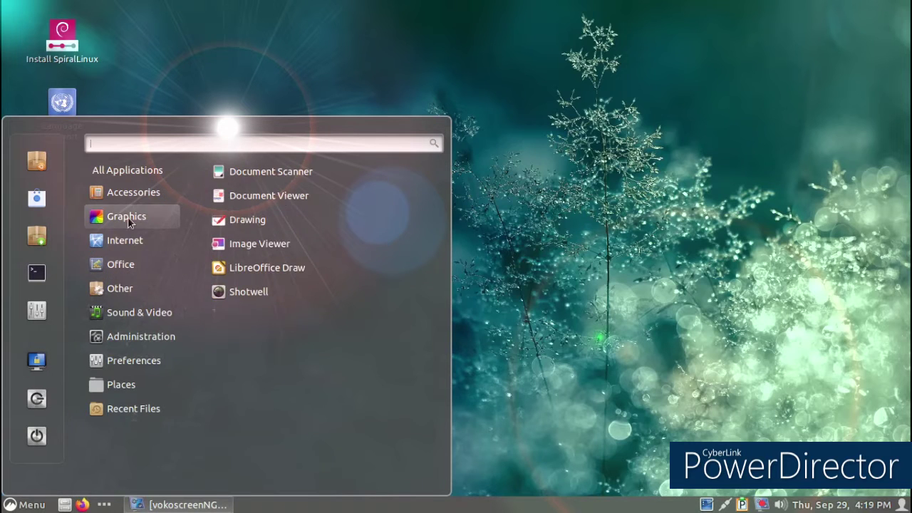
{"action": "mouse_move", "coordinate": [129, 199]}
{"action": "mouse_move", "coordinate": [146, 266]}
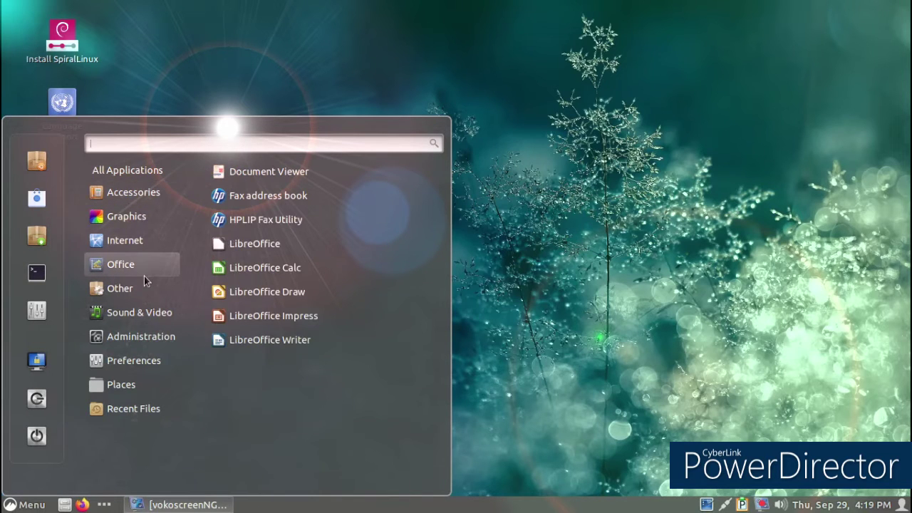
{"action": "mouse_move", "coordinate": [144, 288]}
{"action": "mouse_move", "coordinate": [142, 311]}
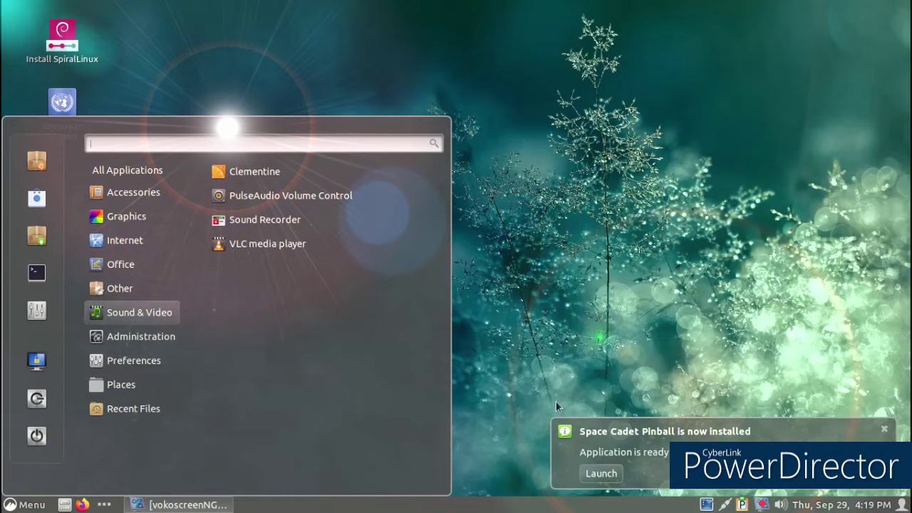
{"action": "left_click", "coordinate": [587, 480]}
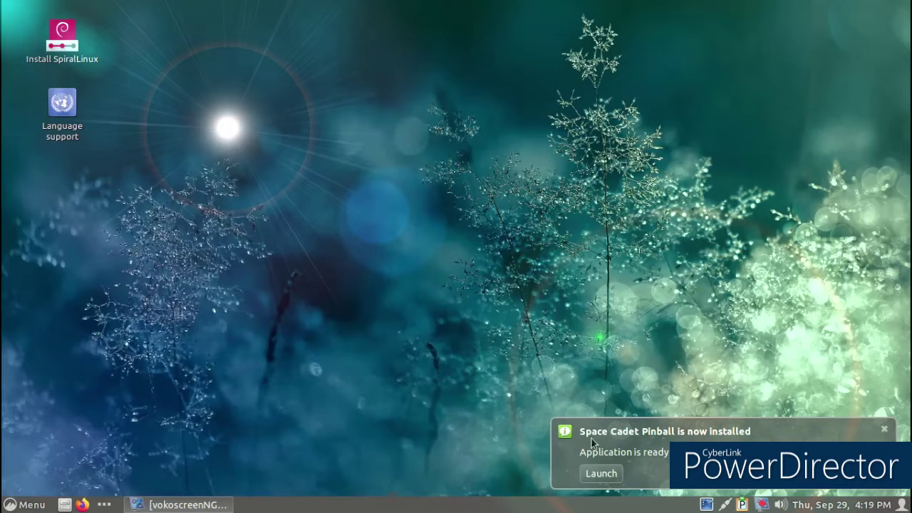
{"action": "left_click", "coordinate": [603, 479]}
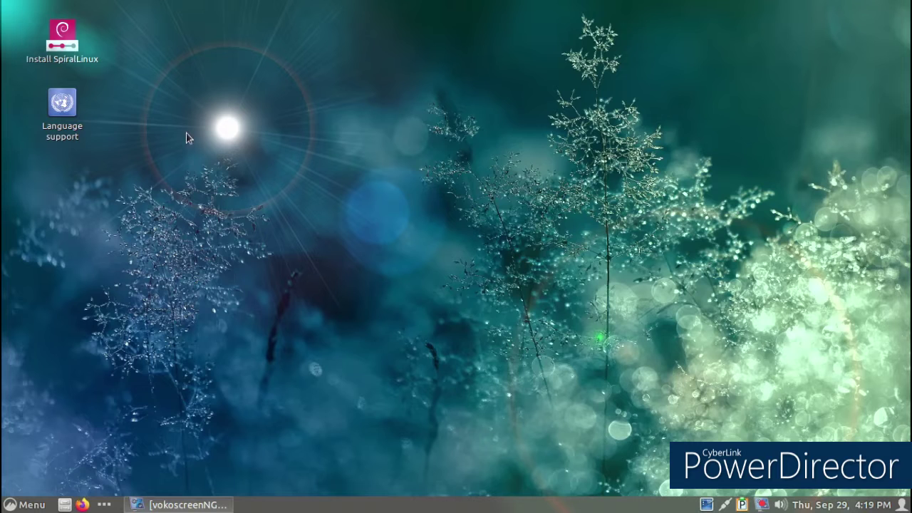
Launch Synaptic Package Manager, dismiss its Quick Introduction, view the package list and close it
{"action": "left_click", "coordinate": [22, 503]}
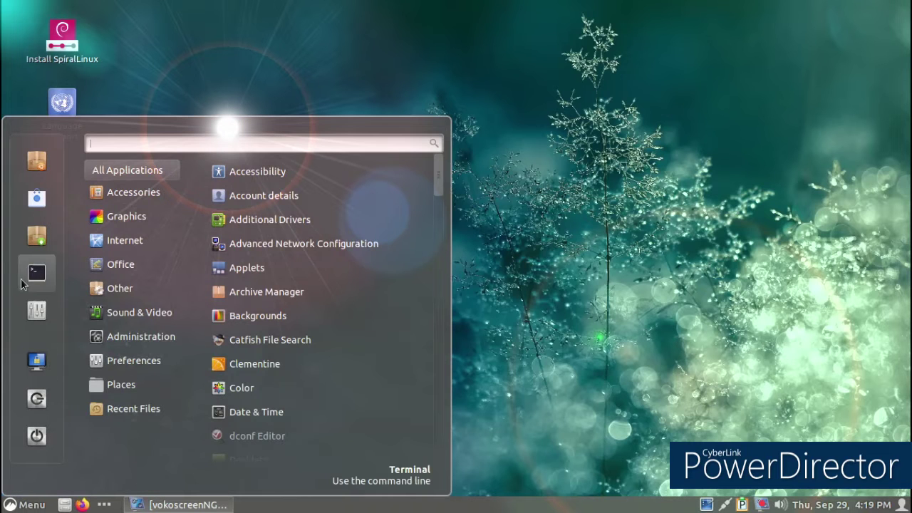
{"action": "left_click", "coordinate": [27, 246]}
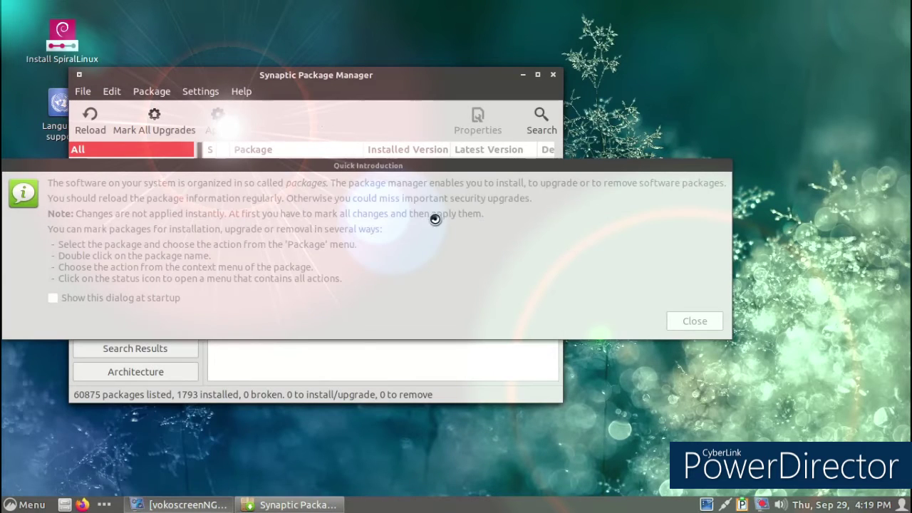
{"action": "left_click", "coordinate": [674, 326]}
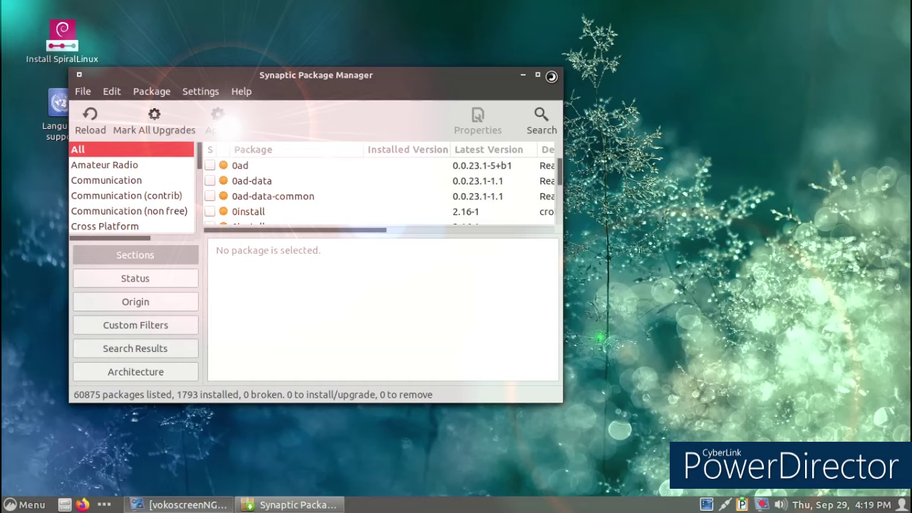
{"action": "left_click", "coordinate": [551, 76]}
Find the Panel settings among the Preferences, set the panel height to 27 and close the settings
{"action": "key", "text": "super"}
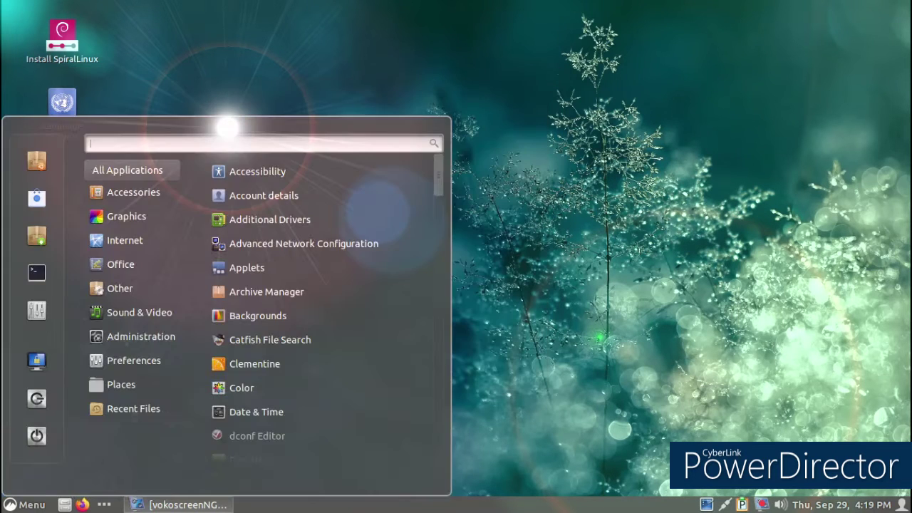
{"action": "mouse_move", "coordinate": [159, 363]}
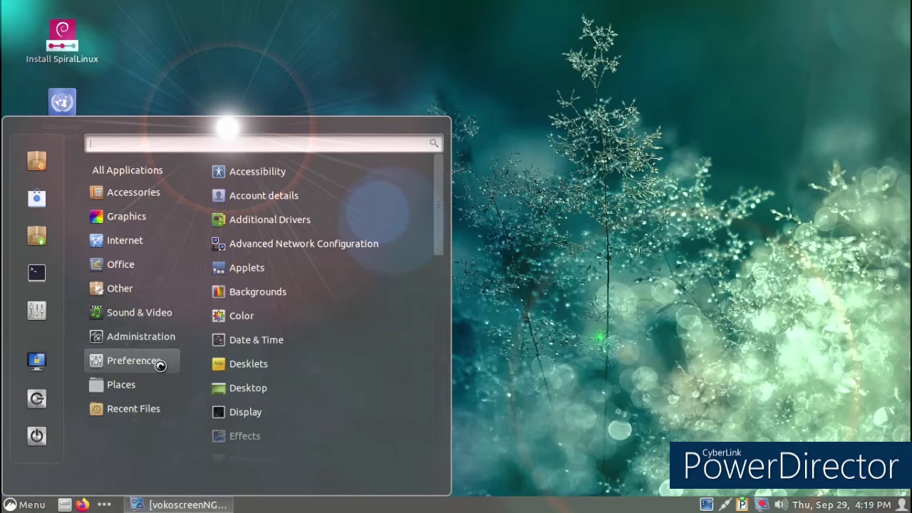
{"action": "scroll", "coordinate": [341, 322], "scroll_direction": "down", "scroll_amount": 2}
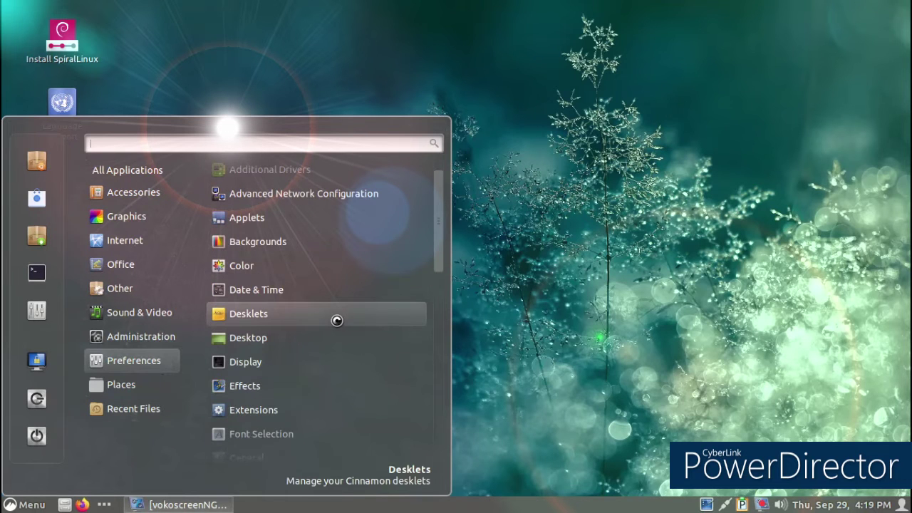
{"action": "scroll", "coordinate": [336, 320], "scroll_direction": "down", "scroll_amount": 10}
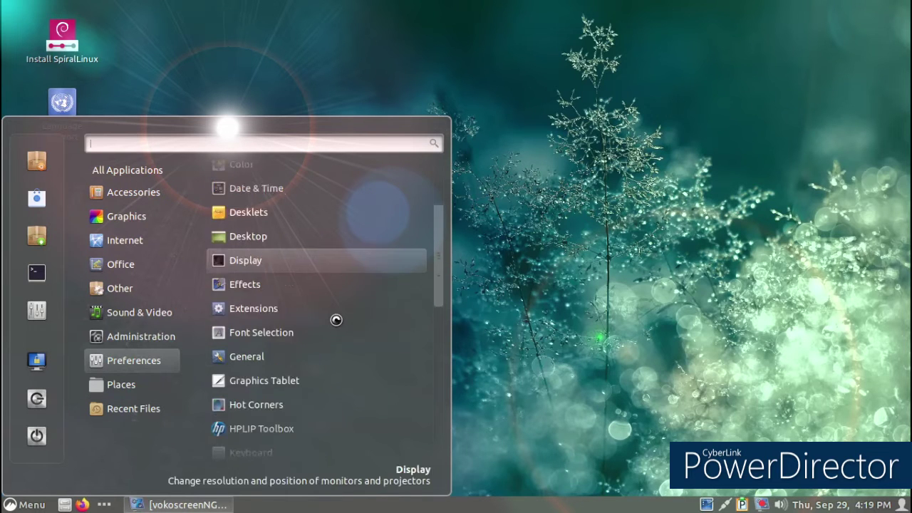
{"action": "scroll", "coordinate": [333, 326], "scroll_direction": "down", "scroll_amount": 4}
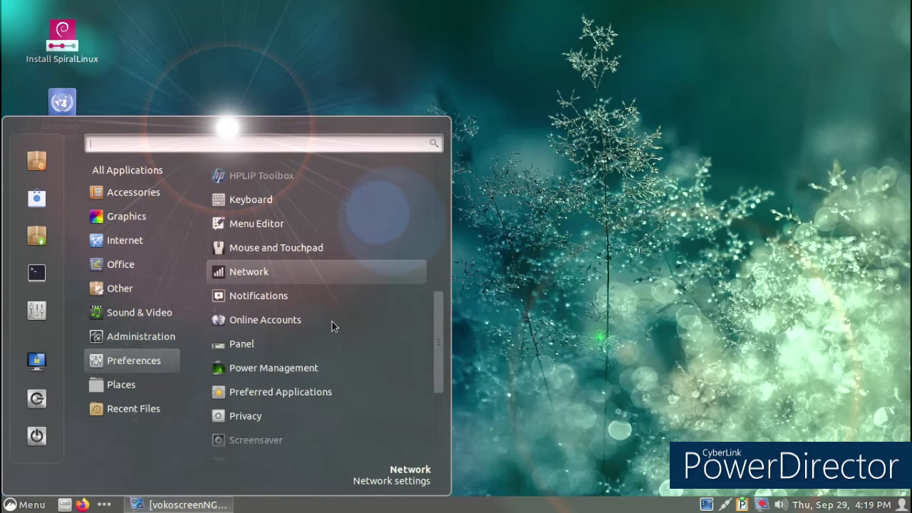
{"action": "left_click", "coordinate": [296, 343]}
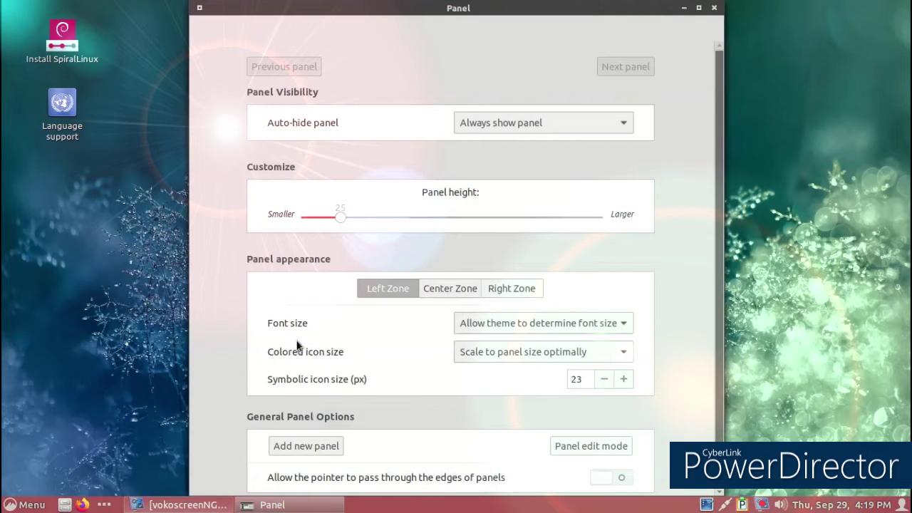
{"action": "left_click_drag", "start_coordinate": [340, 216], "coordinate": [351, 220]}
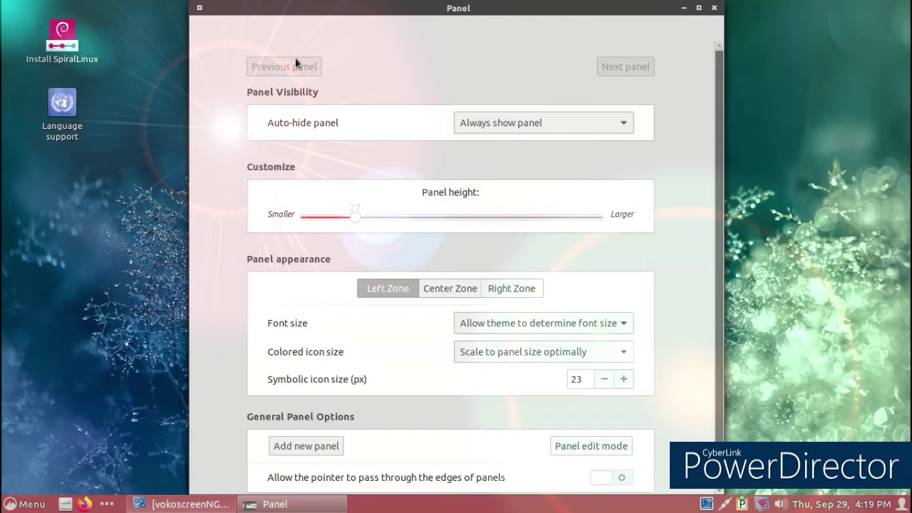
{"action": "left_click", "coordinate": [714, 7]}
Turn on panel edit mode and move the panel to the top edge of the screen
{"action": "right_click", "coordinate": [451, 503]}
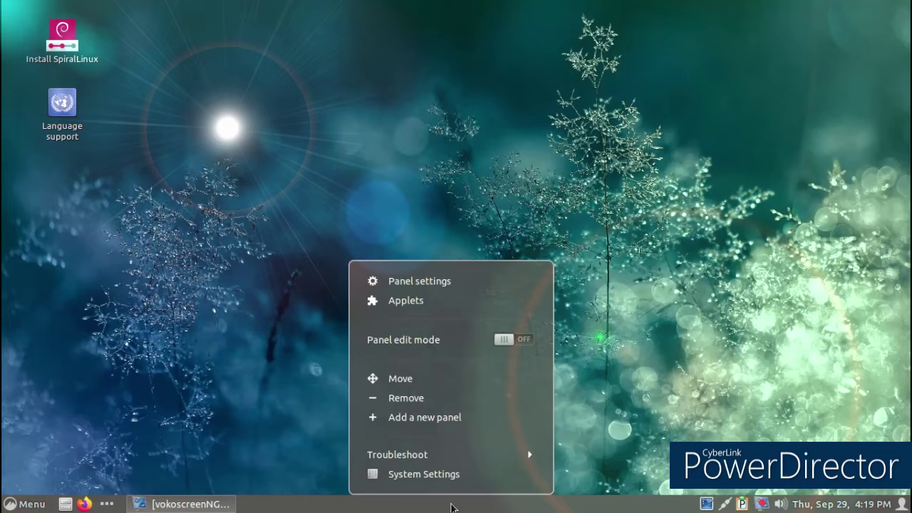
{"action": "left_click", "coordinate": [538, 341]}
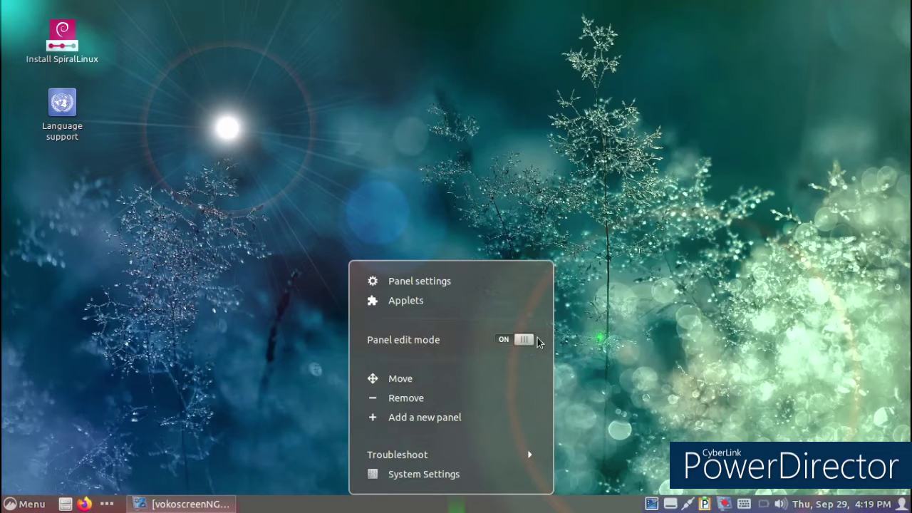
{"action": "left_click", "coordinate": [452, 378]}
{"action": "left_click", "coordinate": [359, 8]}
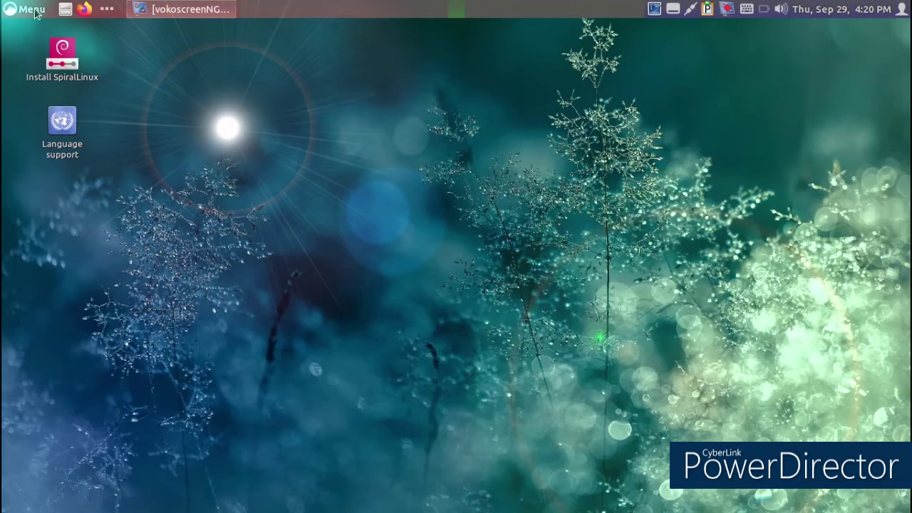
Turn off panel edit mode and dismiss the panel's options
{"action": "right_click", "coordinate": [361, 12]}
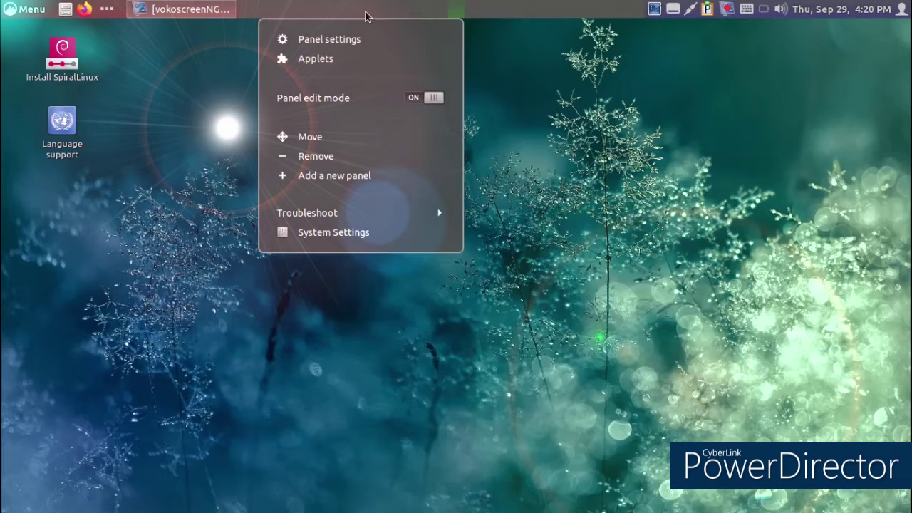
{"action": "left_click", "coordinate": [419, 103]}
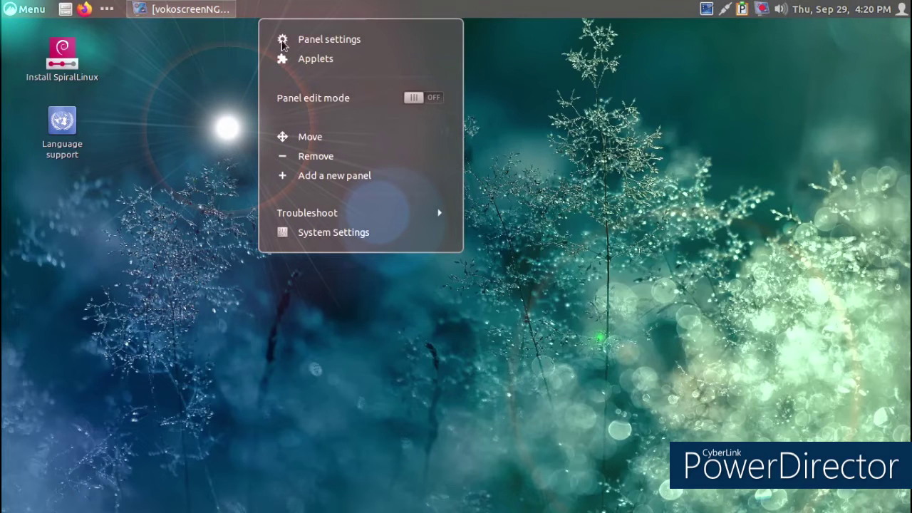
{"action": "left_click", "coordinate": [189, 97]}
Look through the application menu's categories for the installed pinball game and search the menu for "space"
{"action": "left_click", "coordinate": [13, 7]}
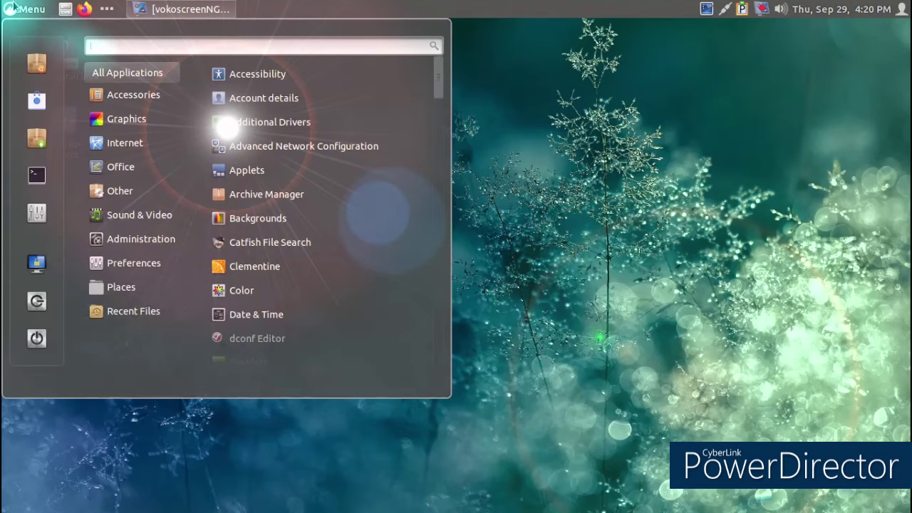
{"action": "mouse_move", "coordinate": [137, 118]}
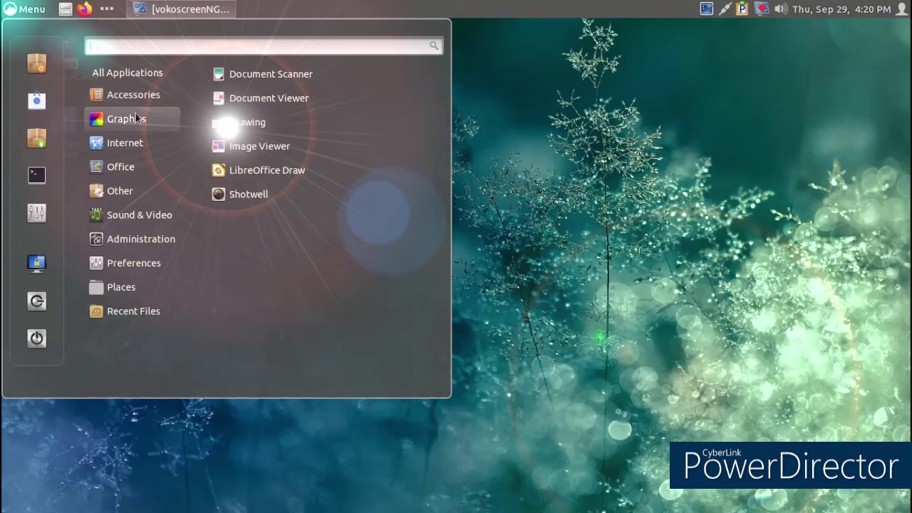
{"action": "mouse_move", "coordinate": [138, 96]}
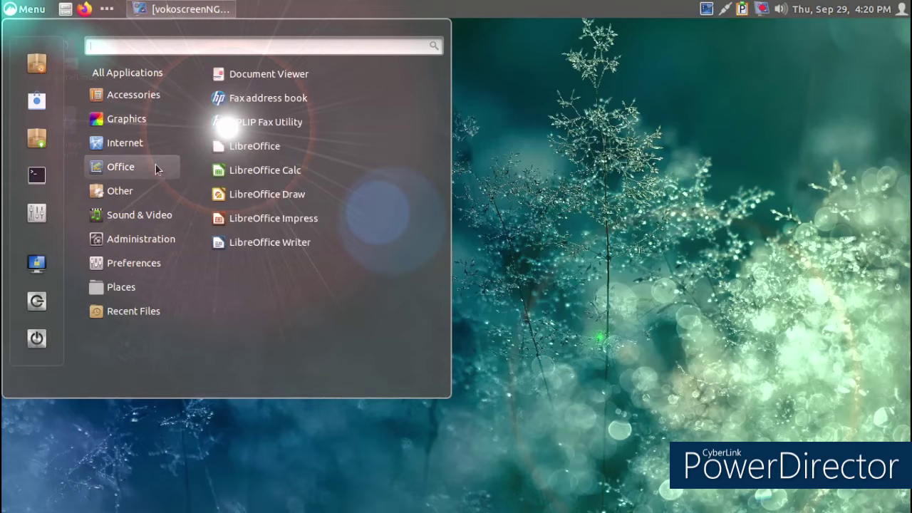
{"action": "mouse_move", "coordinate": [152, 258]}
{"action": "mouse_move", "coordinate": [163, 80]}
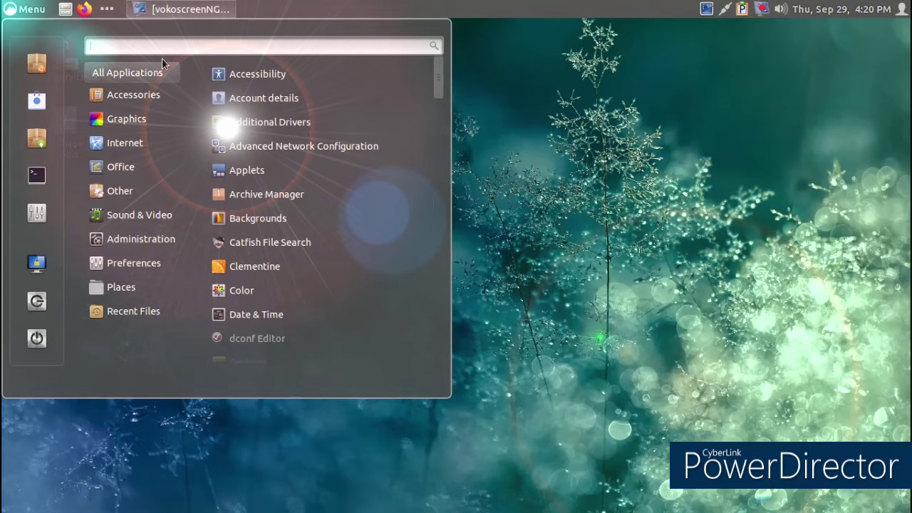
{"action": "type", "text": "space"}
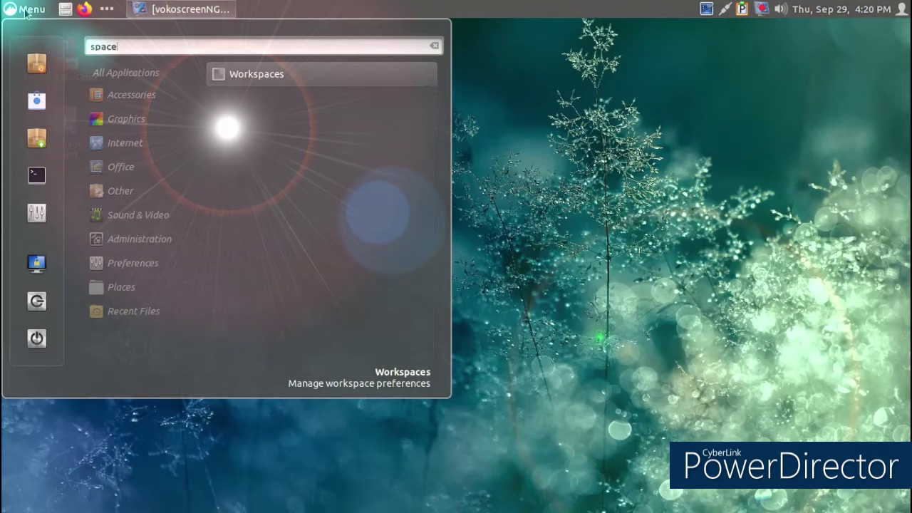
Shorten the menu search to "sp", look through the Layout and Settings pages of the Display settings and close them
{"action": "key", "text": "BackSpace"}
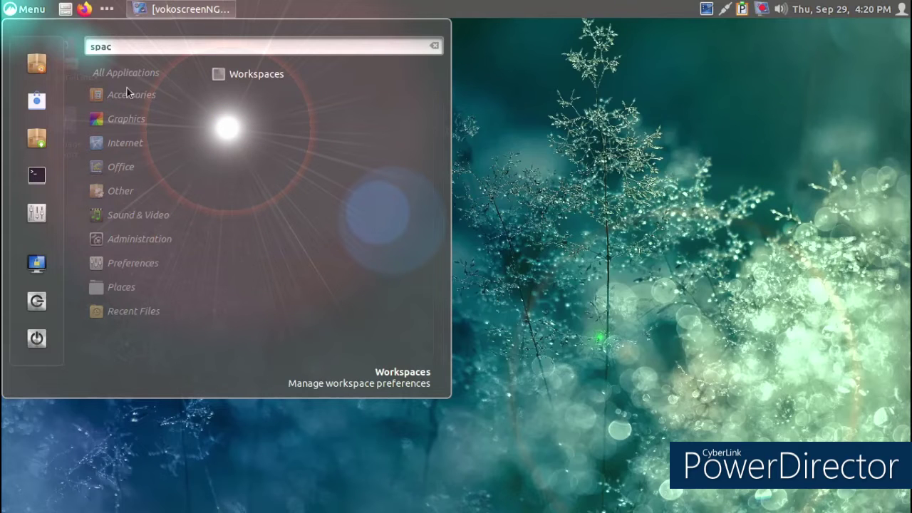
{"action": "key", "text": "BackSpace"}
{"action": "key", "text": "BackSpace"}
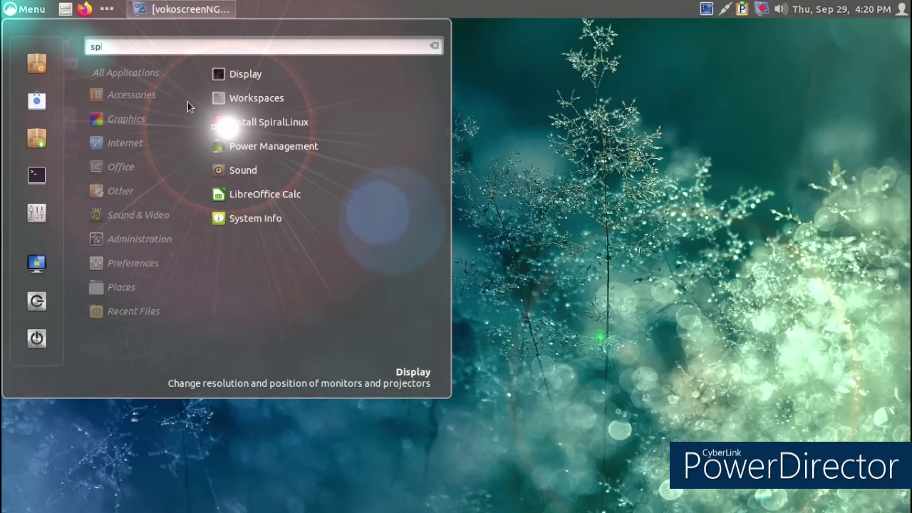
{"action": "left_click", "coordinate": [232, 77]}
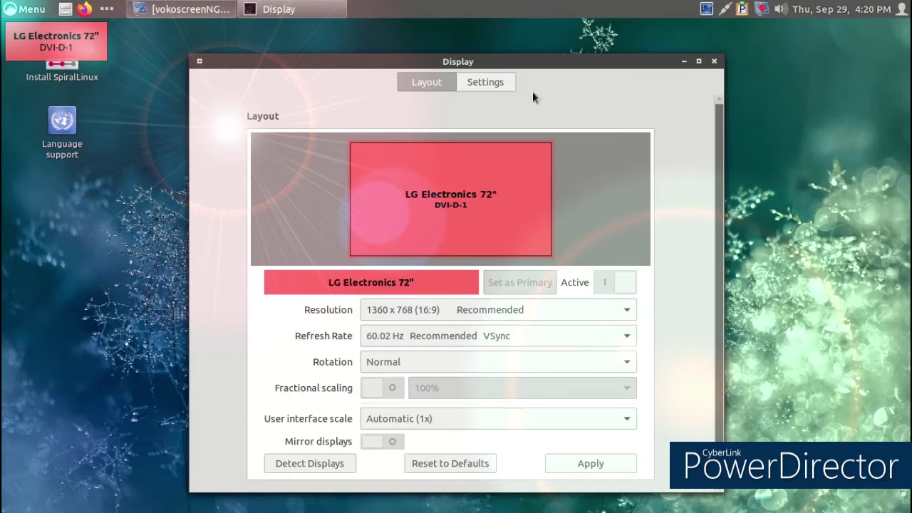
{"action": "left_click", "coordinate": [499, 82]}
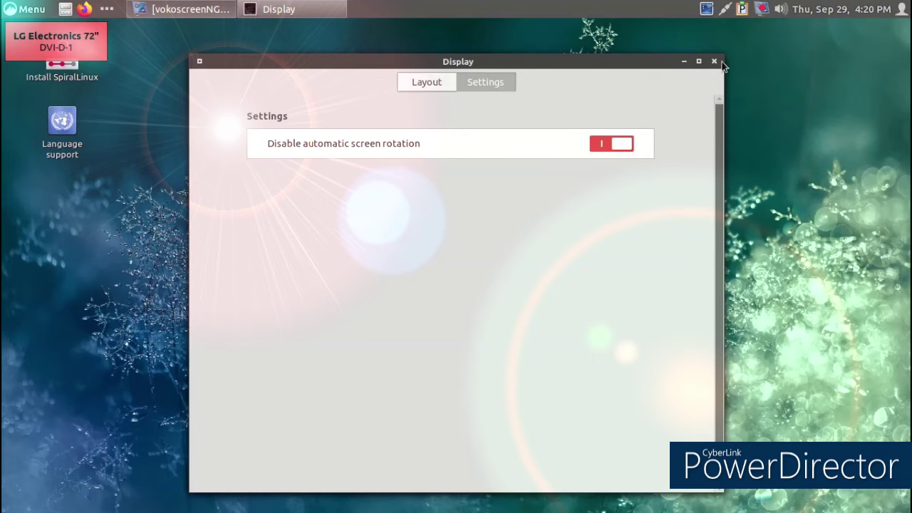
{"action": "left_click", "coordinate": [713, 63]}
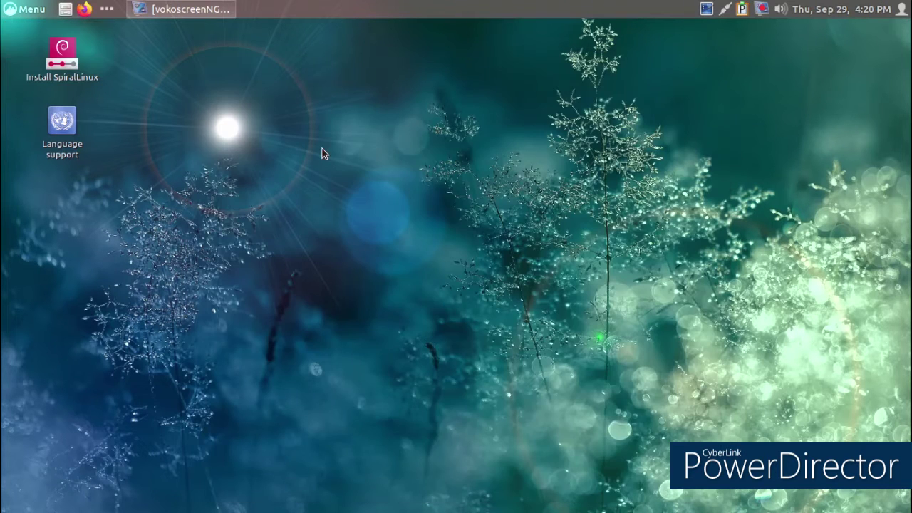
Customize the desktop layout to increase the spacing between the desktop icons, and close the layout options
{"action": "right_click", "coordinate": [315, 149]}
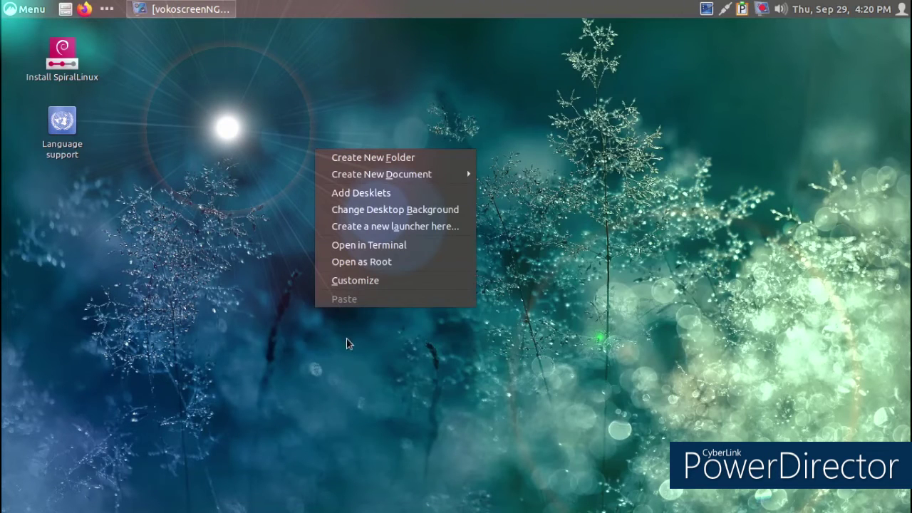
{"action": "left_click", "coordinate": [352, 281]}
{"action": "mouse_move", "coordinate": [343, 402]}
{"action": "left_mouse_down"}
{"action": "mouse_move", "coordinate": [363, 401]}
{"action": "mouse_move", "coordinate": [353, 397]}
{"action": "left_mouse_up"}
{"action": "left_click_drag", "start_coordinate": [668, 163], "coordinate": [656, 255]}
{"action": "left_click", "coordinate": [674, 78]}
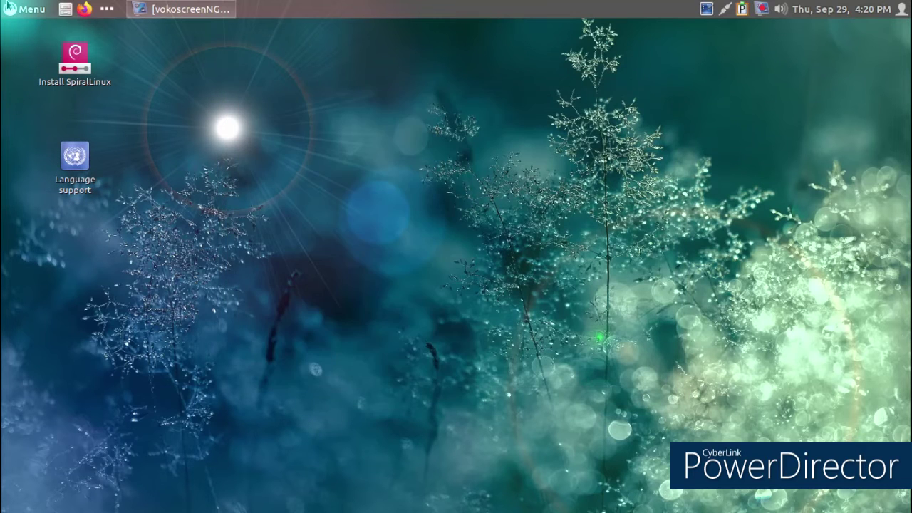
Open the Themes page of System Settings and set the icon theme to Faenza-Darkest
{"action": "left_click", "coordinate": [9, 7]}
{"action": "left_click", "coordinate": [52, 216]}
{"action": "left_click", "coordinate": [507, 151]}
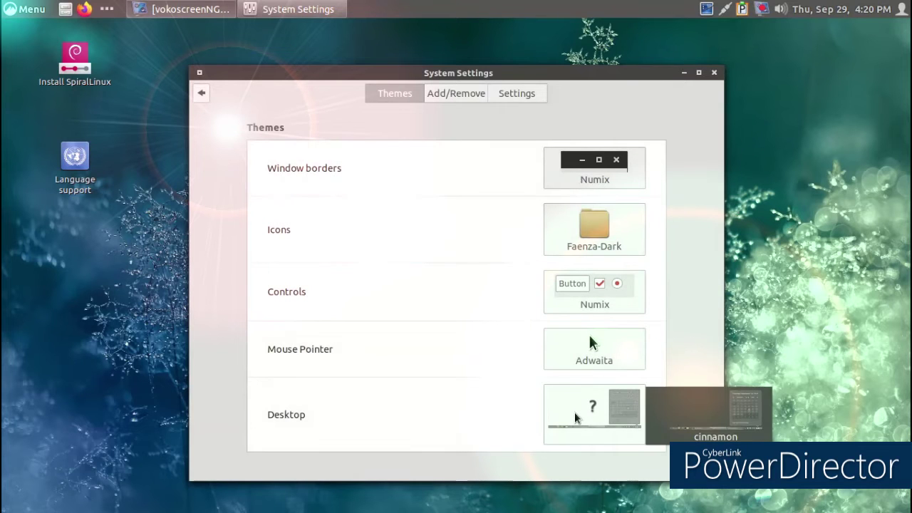
{"action": "left_click", "coordinate": [613, 237]}
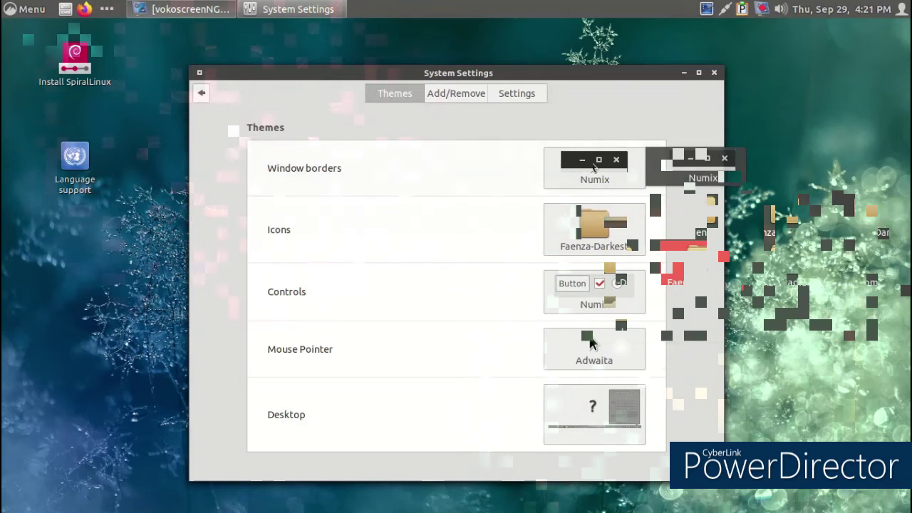
Update the cache of downloadable themes and install the Adapta-Nokto theme
{"action": "left_click", "coordinate": [464, 96]}
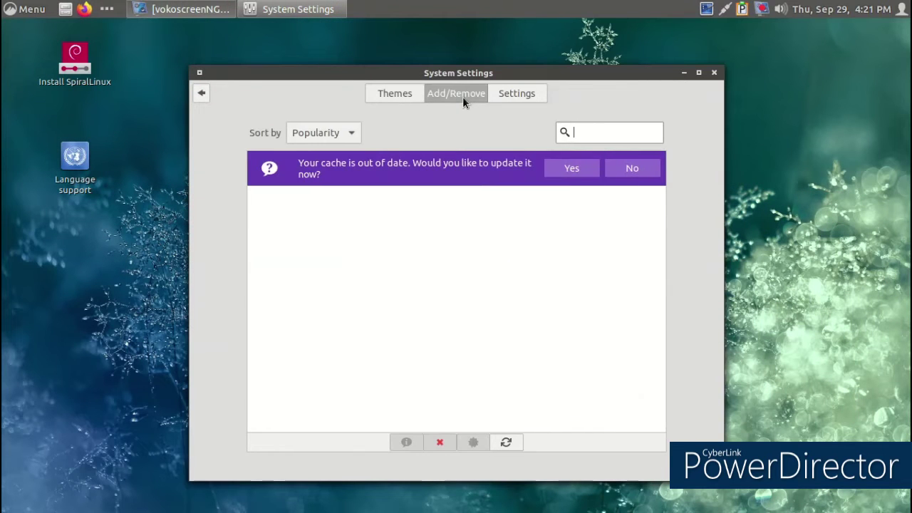
{"action": "left_click", "coordinate": [559, 177]}
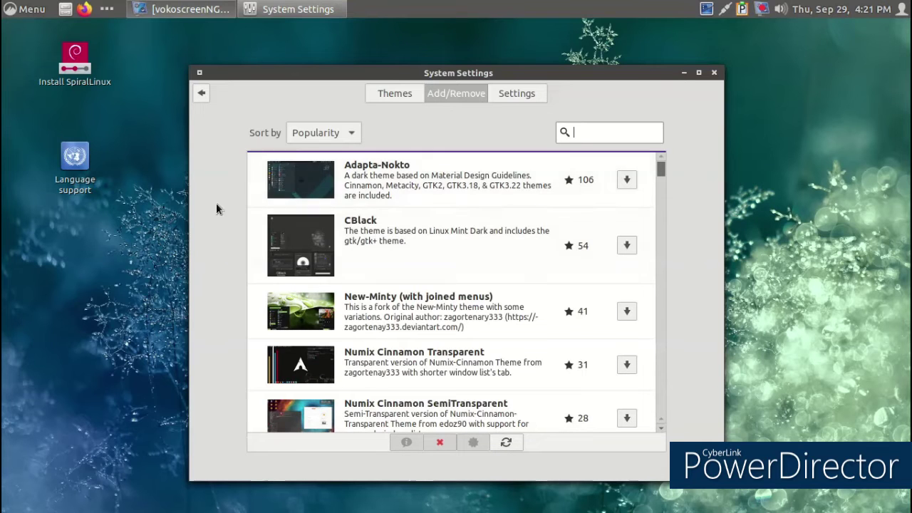
{"action": "left_click", "coordinate": [295, 184]}
{"action": "left_click", "coordinate": [627, 180]}
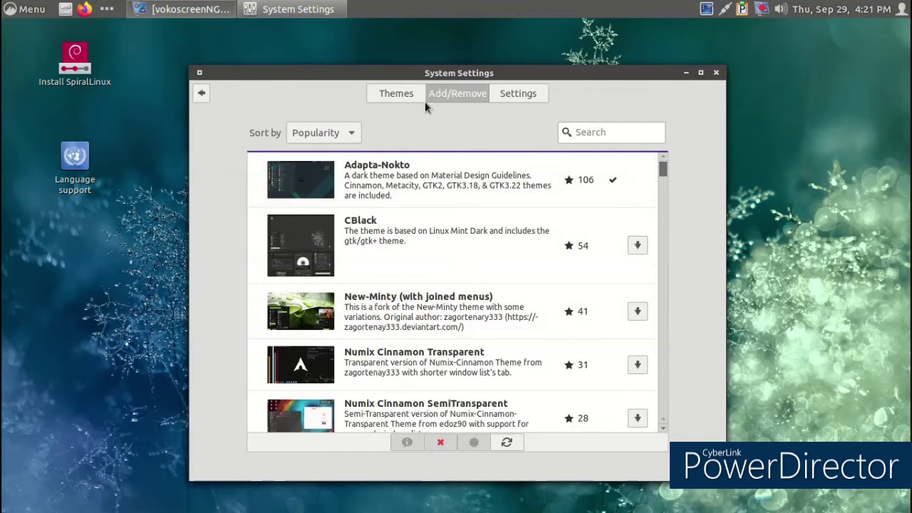
Set the Desktop theme to Adapta-Nokto and check how it looks in the application menu
{"action": "left_click", "coordinate": [403, 100]}
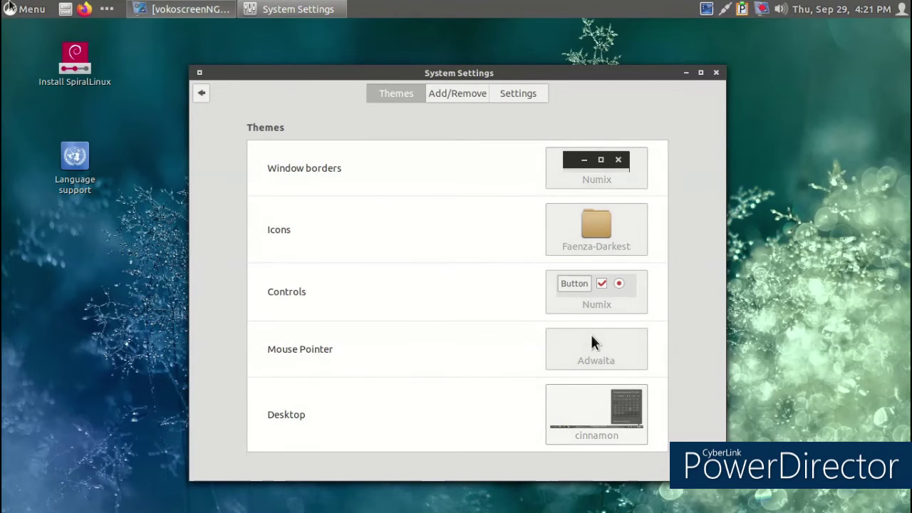
{"action": "left_click", "coordinate": [19, 10]}
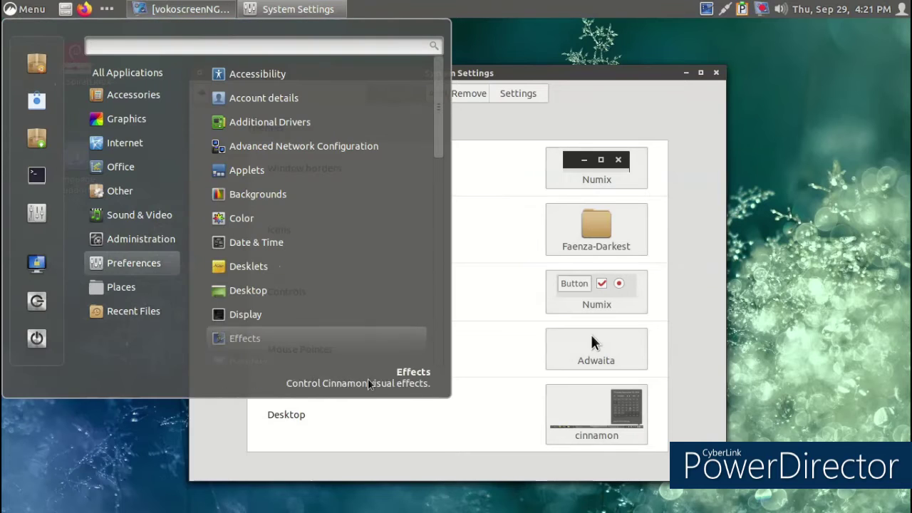
{"action": "left_click", "coordinate": [441, 440]}
{"action": "left_click", "coordinate": [614, 417]}
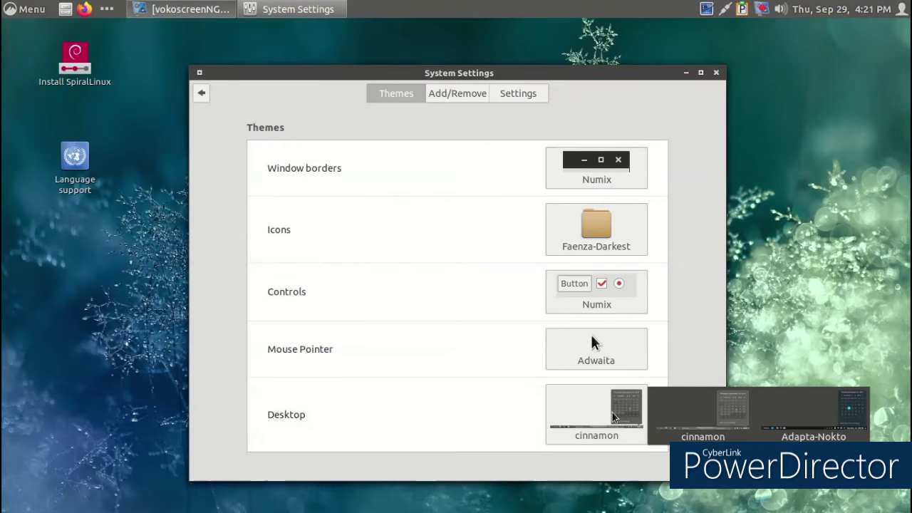
{"action": "left_click", "coordinate": [812, 412]}
{"action": "left_click", "coordinate": [19, 12]}
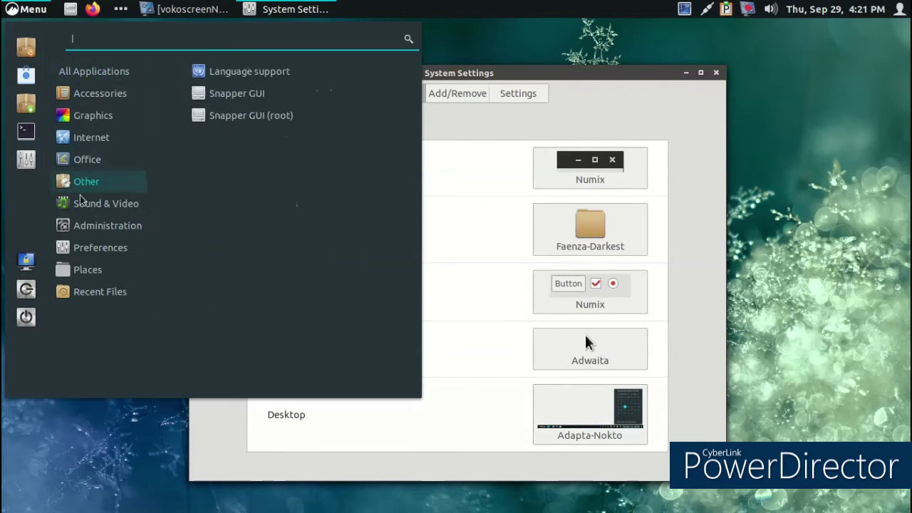
{"action": "left_click", "coordinate": [722, 196]}
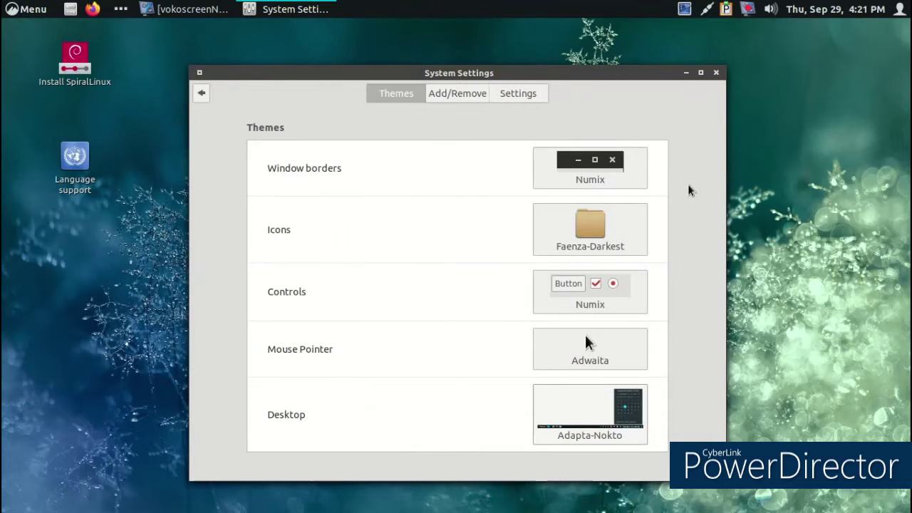
Turn on icons in menus and icons on buttons in the theme settings, and close System Settings
{"action": "left_click", "coordinate": [542, 96]}
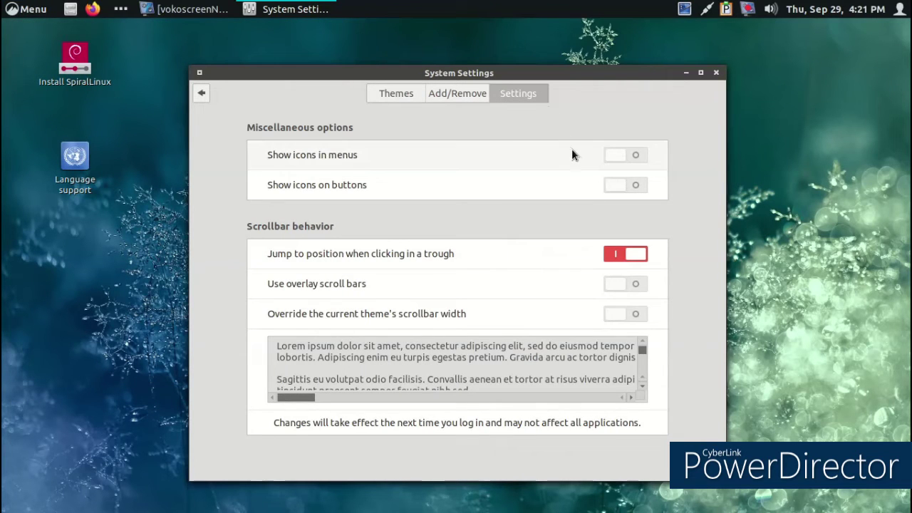
{"action": "left_click", "coordinate": [636, 186]}
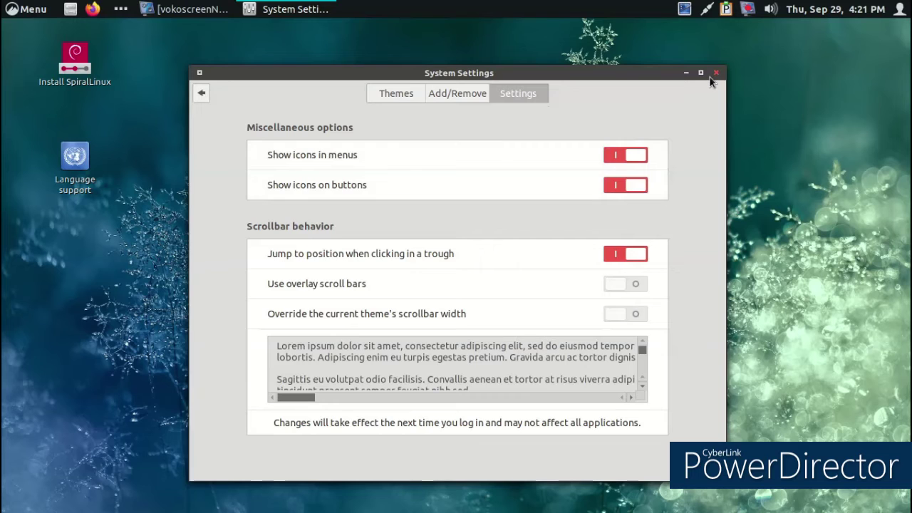
{"action": "left_click", "coordinate": [717, 72]}
Look through the application menu's categories, open Sound Recorder from Sound & Video and close it
{"action": "left_click", "coordinate": [9, 9]}
{"action": "mouse_move", "coordinate": [128, 234]}
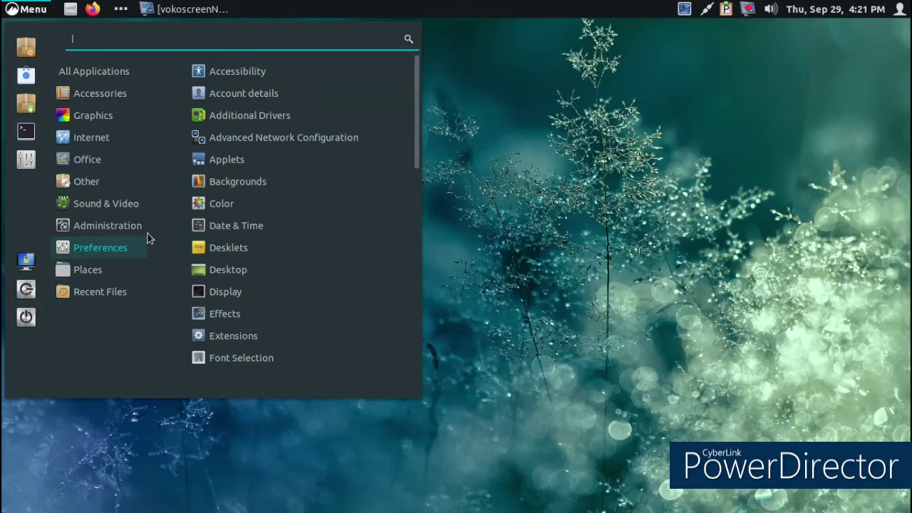
{"action": "mouse_move", "coordinate": [141, 99]}
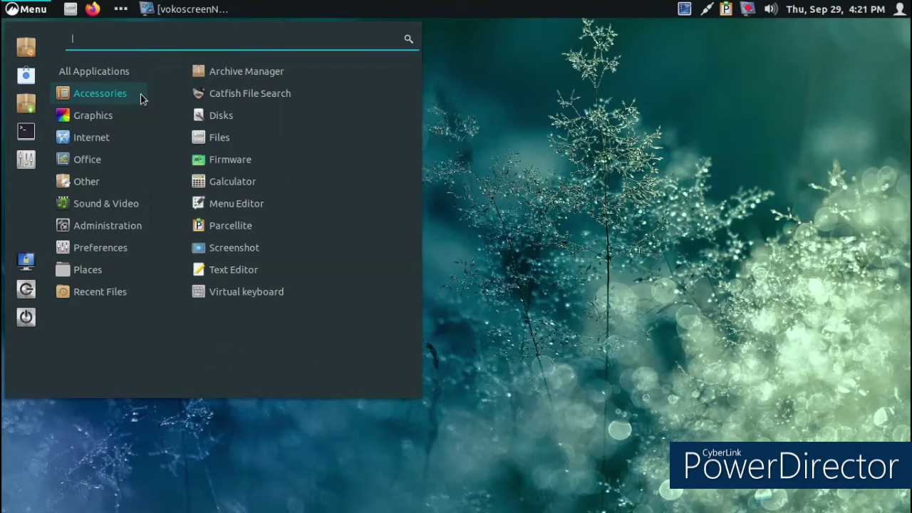
{"action": "mouse_move", "coordinate": [137, 115]}
{"action": "mouse_move", "coordinate": [136, 141]}
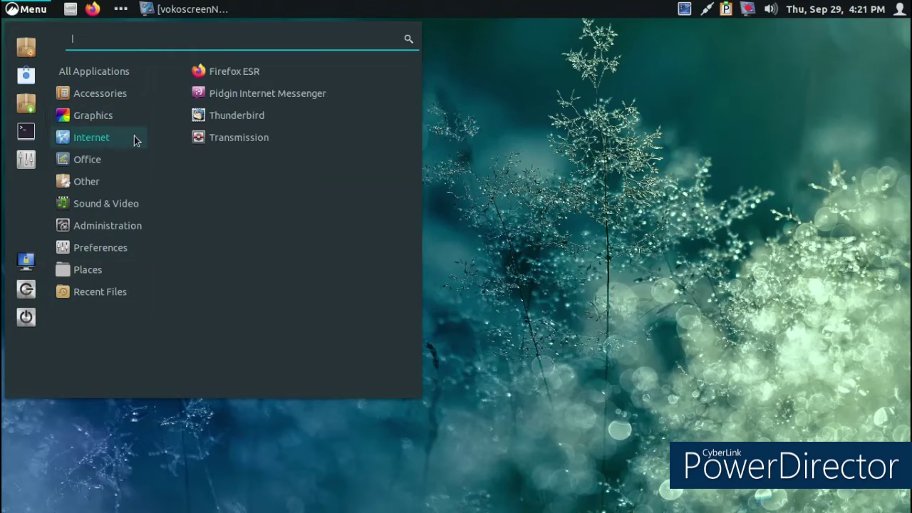
{"action": "mouse_move", "coordinate": [120, 158]}
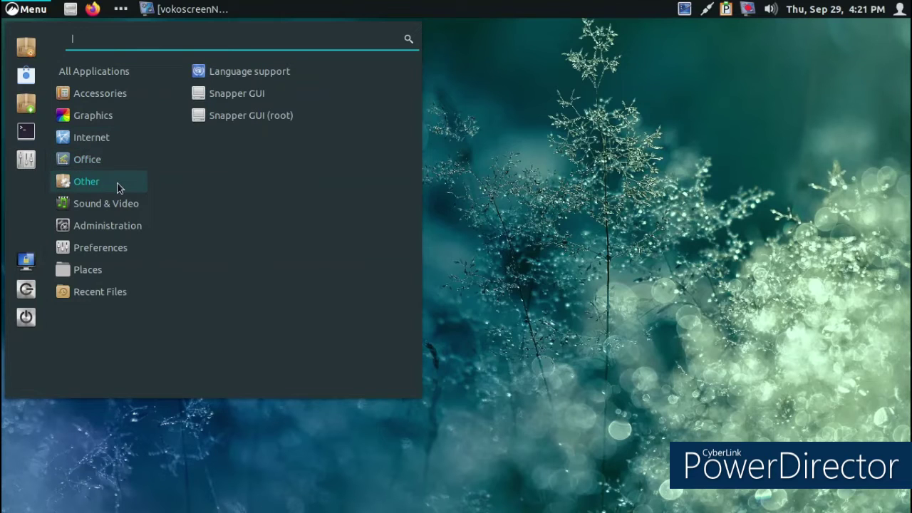
{"action": "mouse_move", "coordinate": [111, 205]}
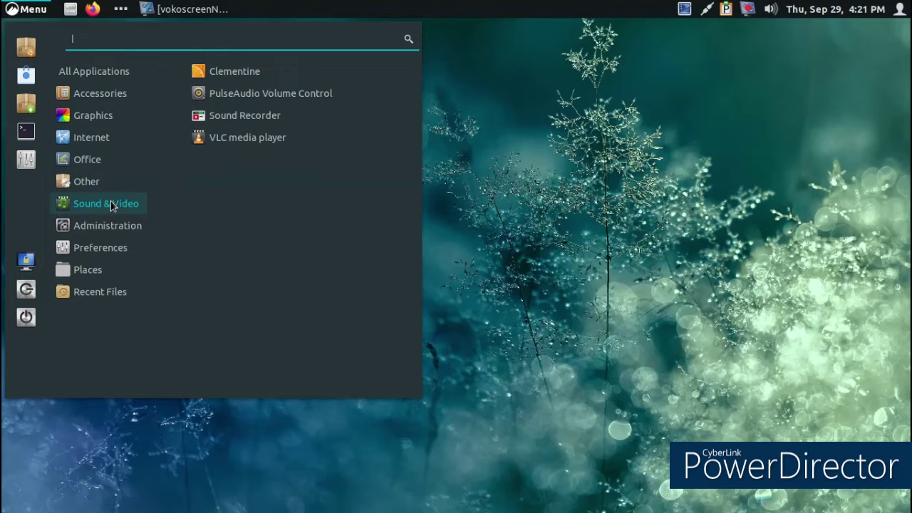
{"action": "left_click", "coordinate": [249, 137]}
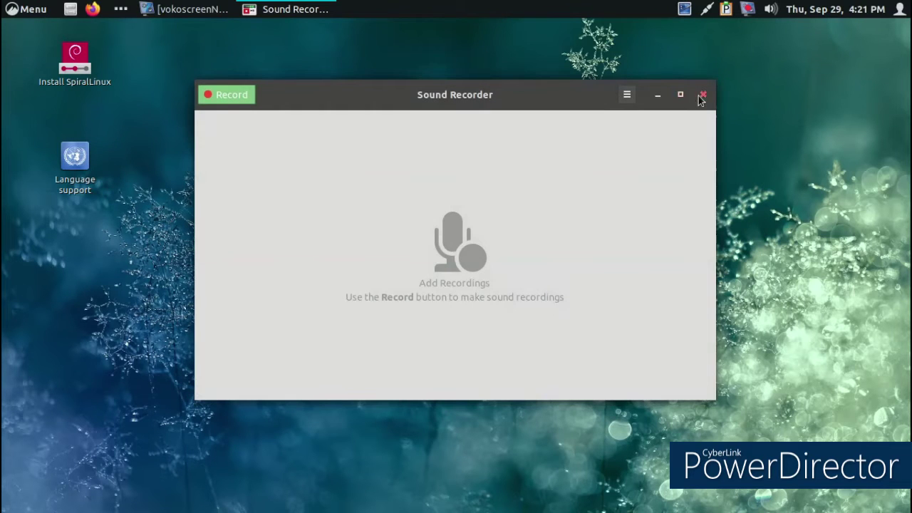
{"action": "left_click", "coordinate": [703, 95]}
Open Extensions from the Preferences category and update the cache of downloadable extensions
{"action": "left_click", "coordinate": [36, 10]}
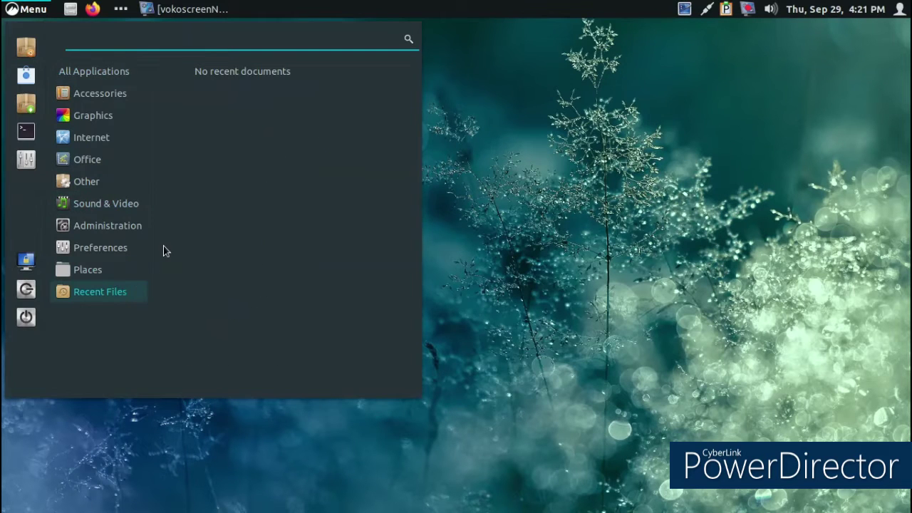
{"action": "mouse_move", "coordinate": [144, 247]}
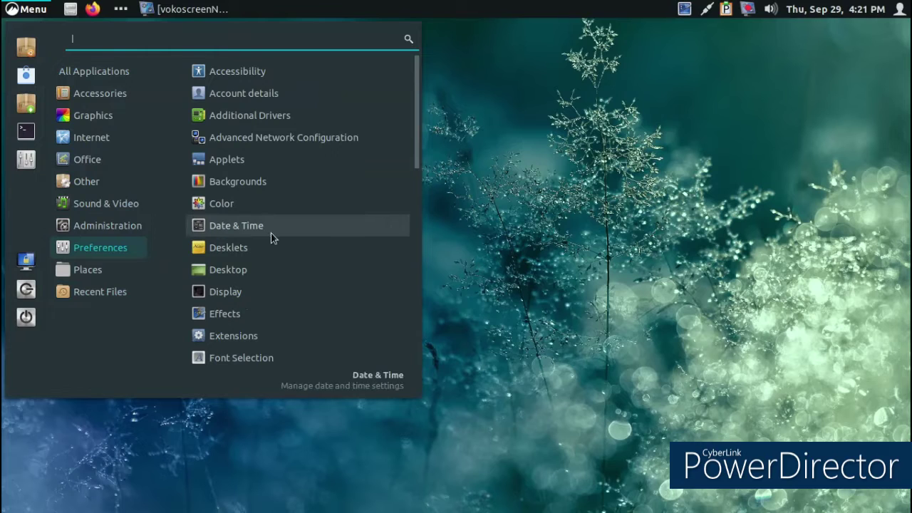
{"action": "scroll", "coordinate": [273, 314], "scroll_direction": "down", "scroll_amount": 1}
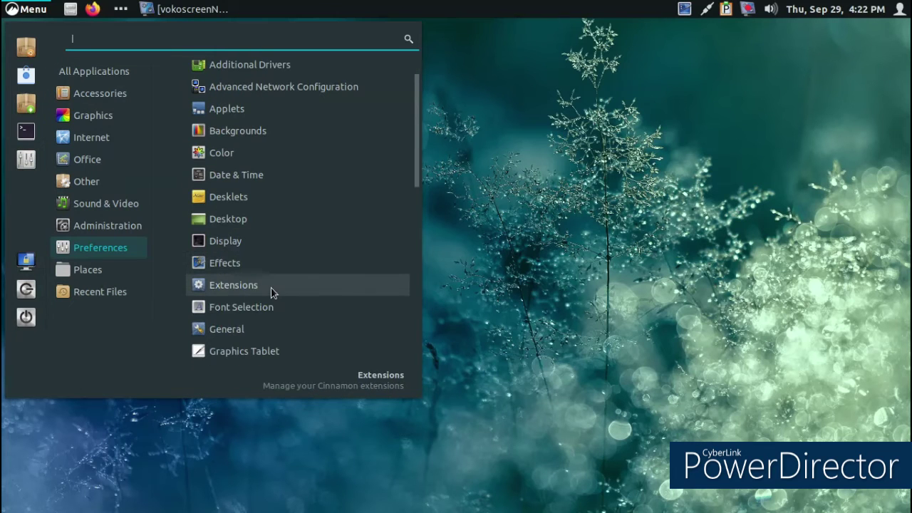
{"action": "left_click", "coordinate": [271, 292]}
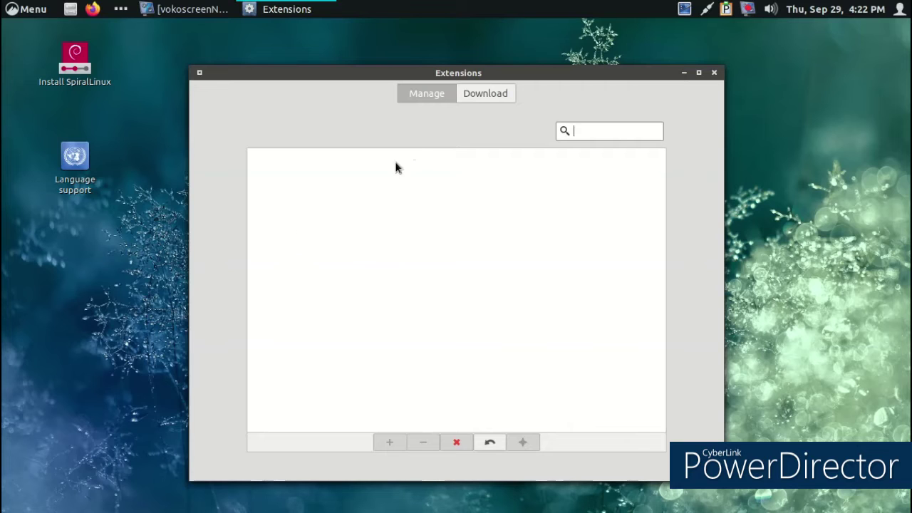
{"action": "left_click", "coordinate": [475, 100]}
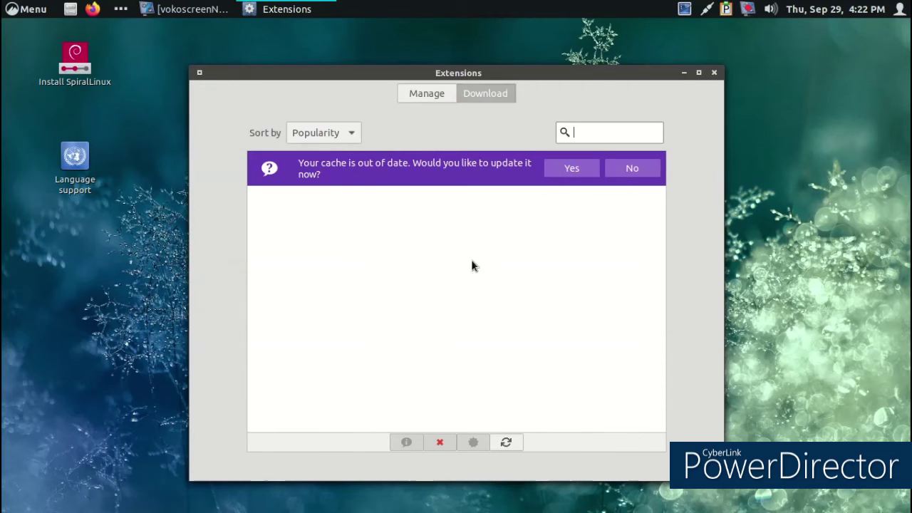
{"action": "left_click", "coordinate": [570, 174]}
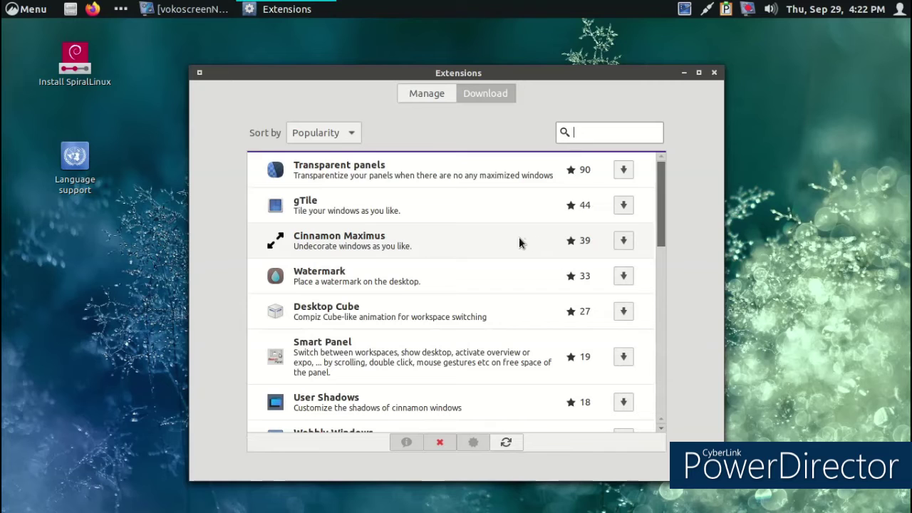
Install the Transparent panels extension and check the sorting options for downloadable extensions
{"action": "left_click", "coordinate": [330, 160]}
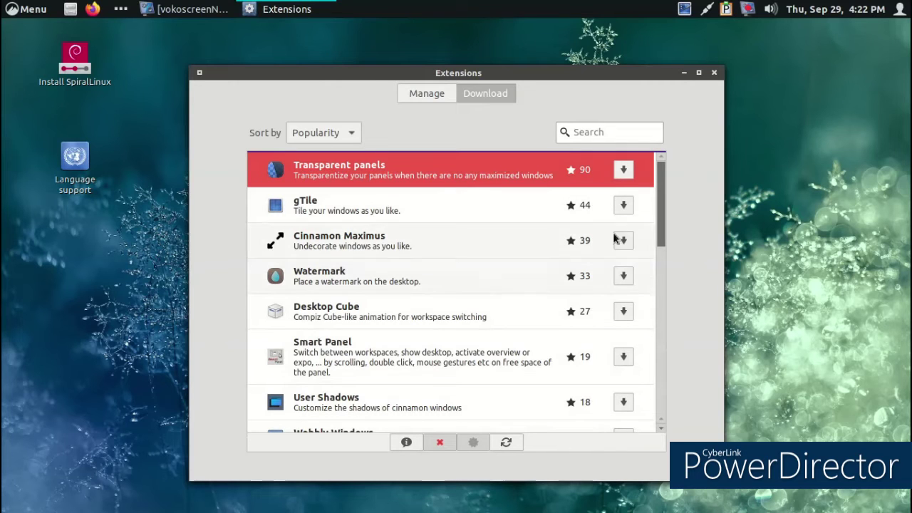
{"action": "left_click", "coordinate": [623, 170]}
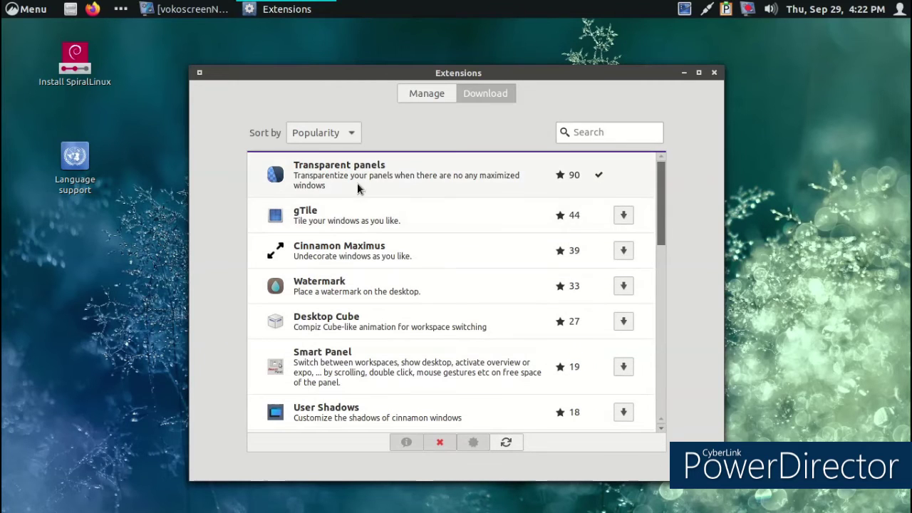
{"action": "left_click", "coordinate": [306, 135]}
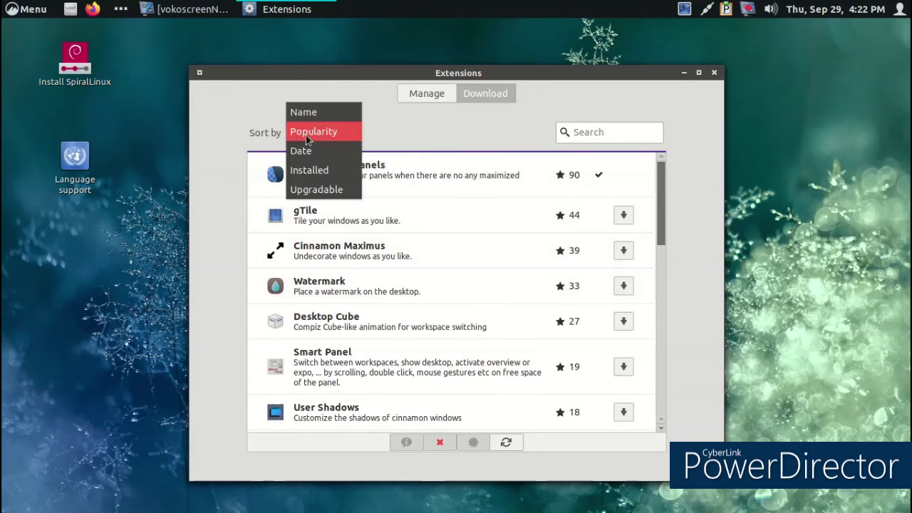
{"action": "left_click", "coordinate": [438, 100]}
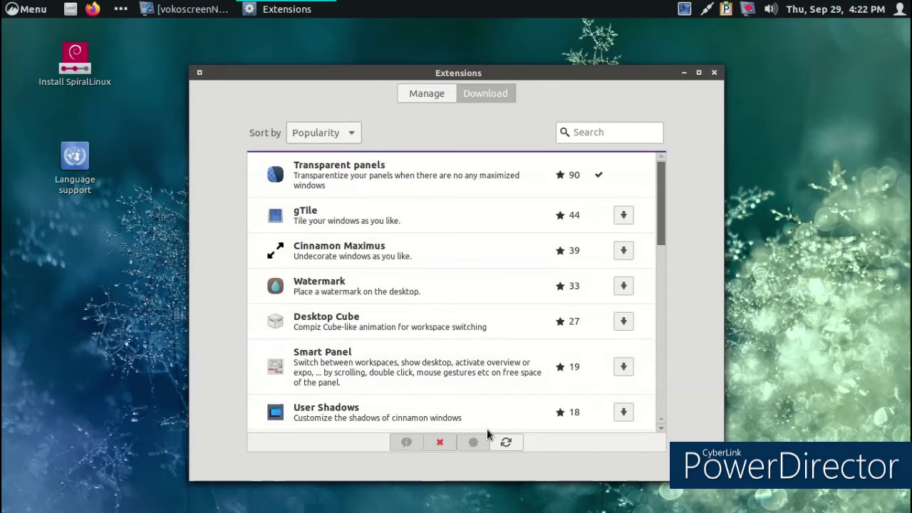
View the About information of the installed Transparent panels extension and close it
{"action": "left_click", "coordinate": [422, 100]}
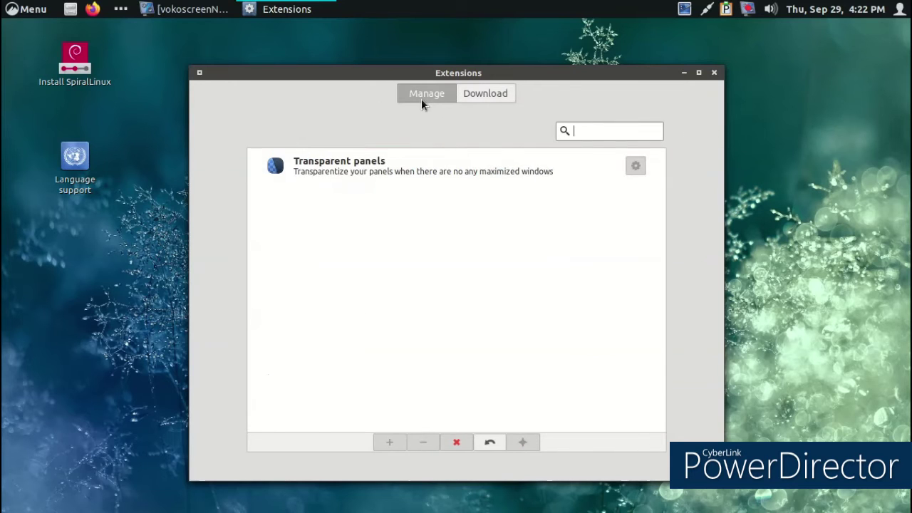
{"action": "left_click", "coordinate": [291, 167]}
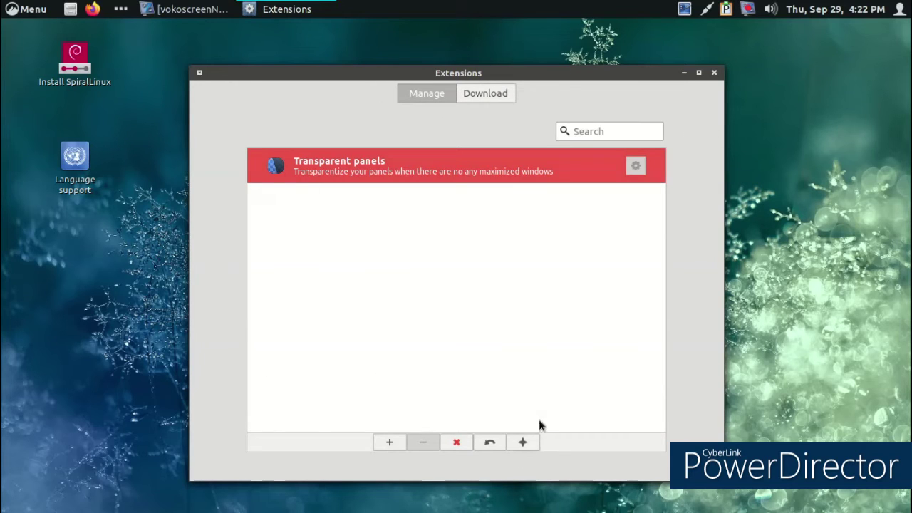
{"action": "left_click", "coordinate": [529, 443]}
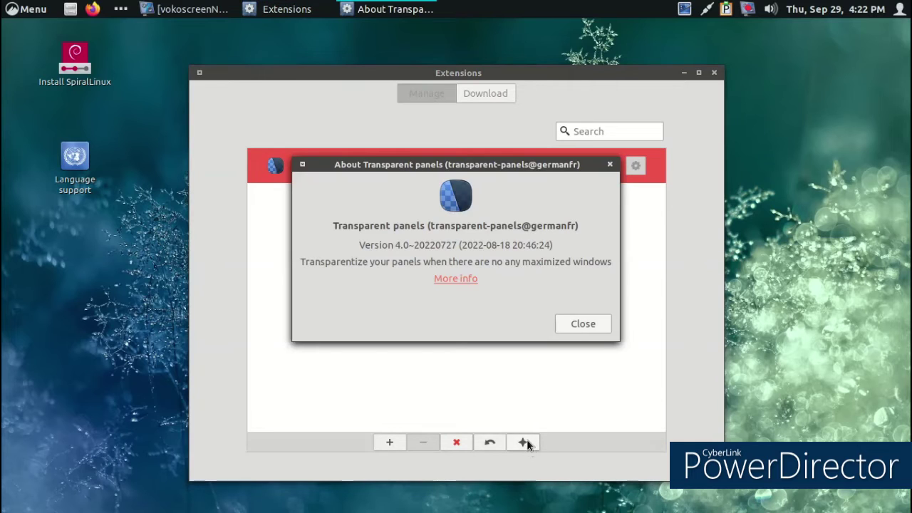
{"action": "left_click", "coordinate": [581, 325]}
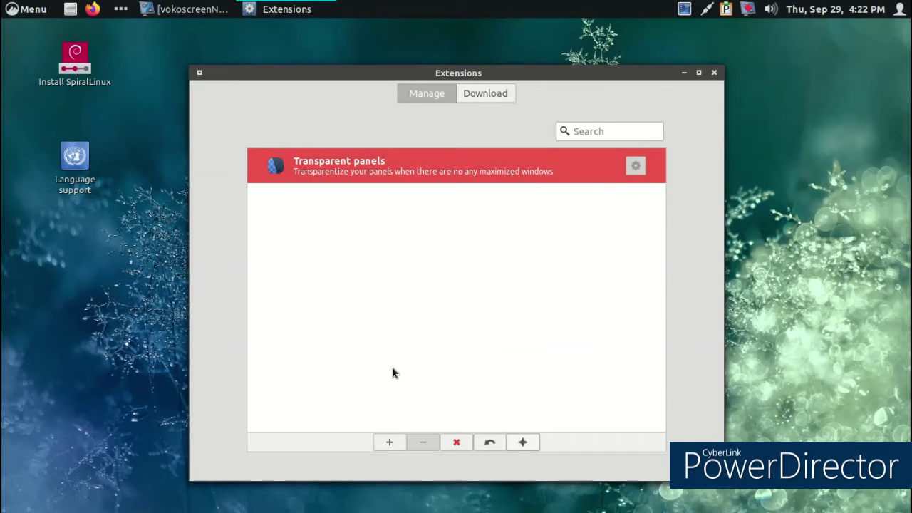
Enable the Transparent panels extension, dismiss its notification and close the Extensions window
{"action": "left_click", "coordinate": [397, 442]}
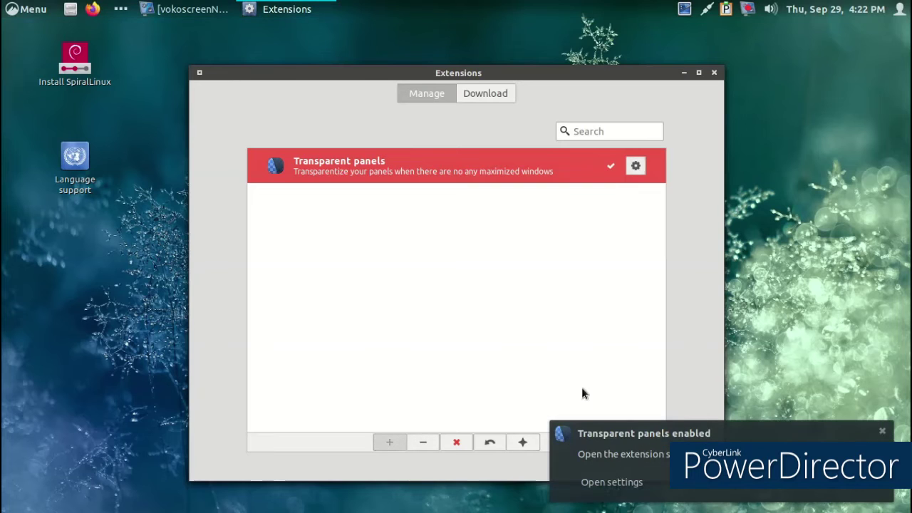
{"action": "left_click", "coordinate": [880, 432]}
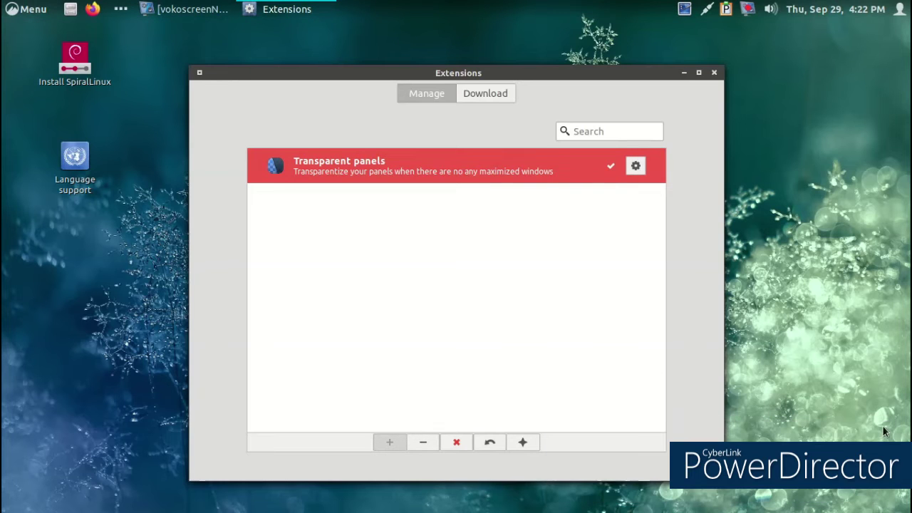
{"action": "left_click", "coordinate": [715, 73]}
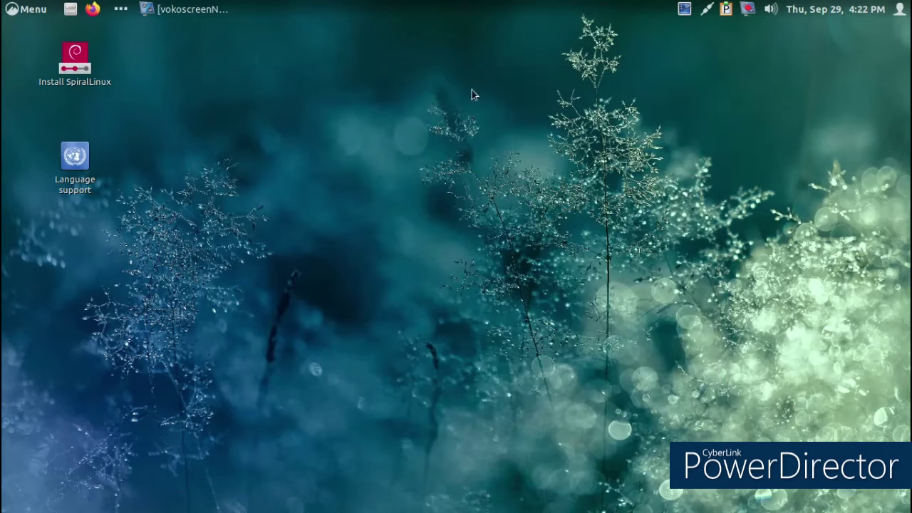
Open System Settings, look at the Screensaver settings and return to the overview
{"action": "left_click", "coordinate": [27, 8]}
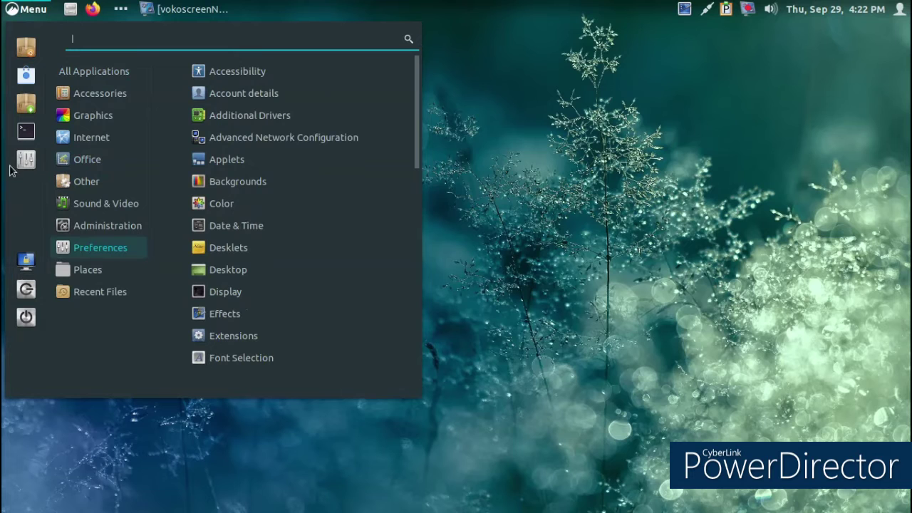
{"action": "left_click", "coordinate": [26, 261]}
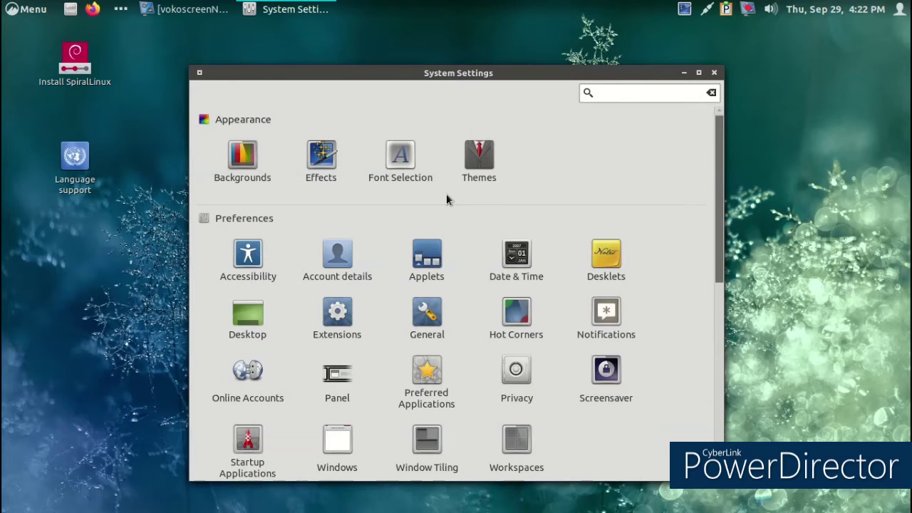
{"action": "scroll", "coordinate": [442, 208], "scroll_direction": "down", "scroll_amount": 2}
{"action": "left_click", "coordinate": [585, 297]}
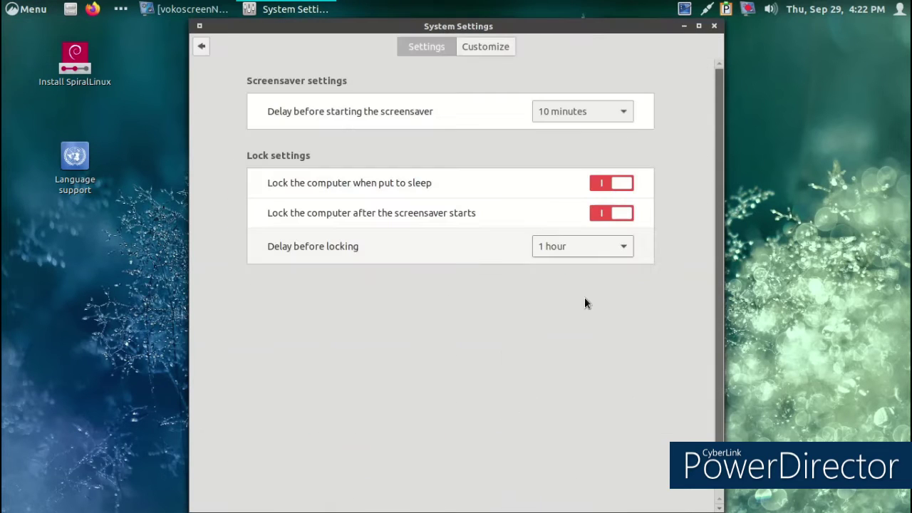
{"action": "left_click", "coordinate": [193, 49]}
View the System Info page in the Hardware section and return to the settings overview
{"action": "scroll", "coordinate": [413, 238], "scroll_direction": "down", "scroll_amount": 5}
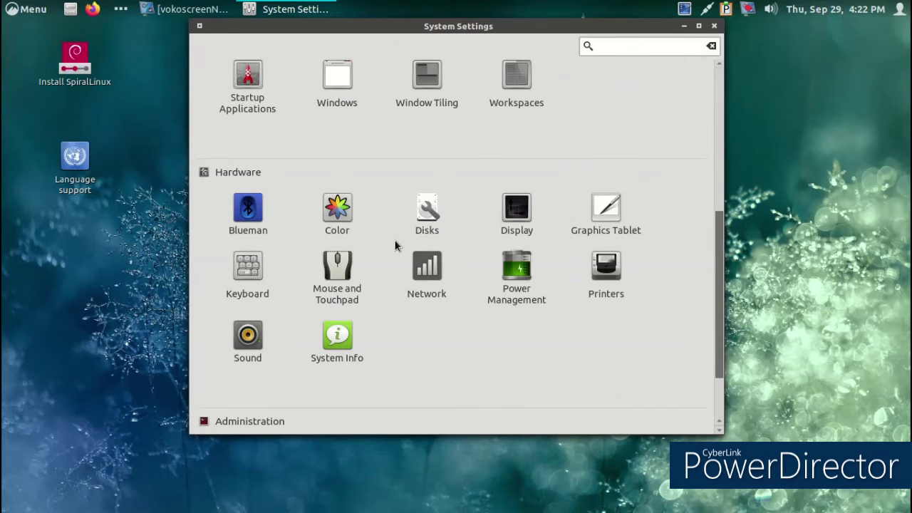
{"action": "left_click", "coordinate": [345, 349]}
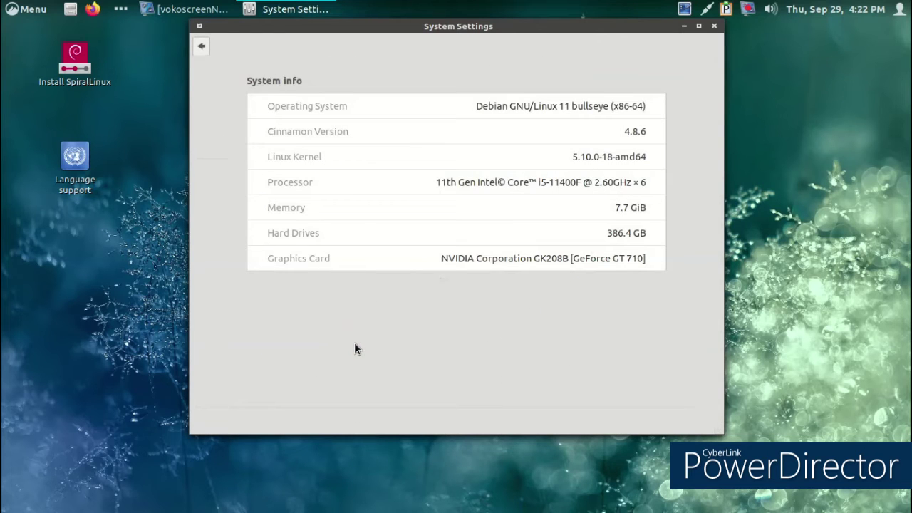
{"action": "left_click", "coordinate": [200, 46]}
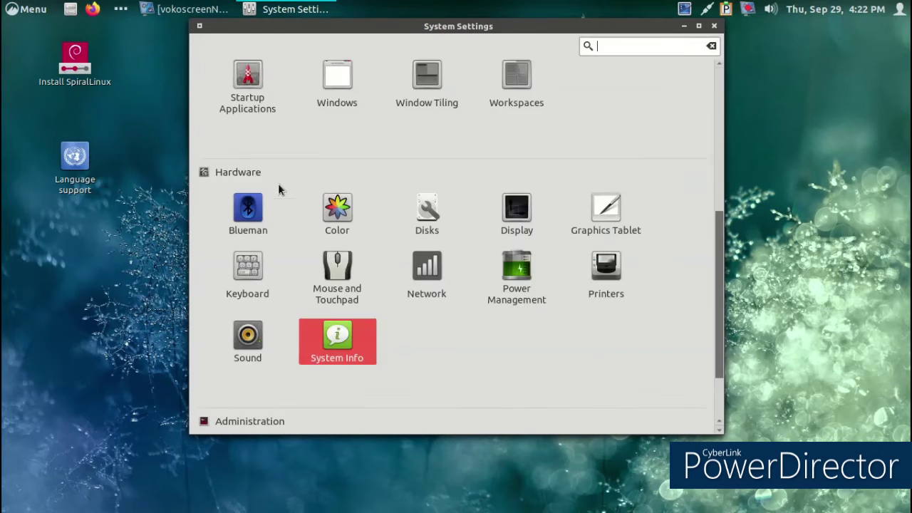
Reopen the Screensaver settings from the Preferences section and look through the customization options
{"action": "scroll", "coordinate": [291, 313], "scroll_direction": "up", "scroll_amount": 1}
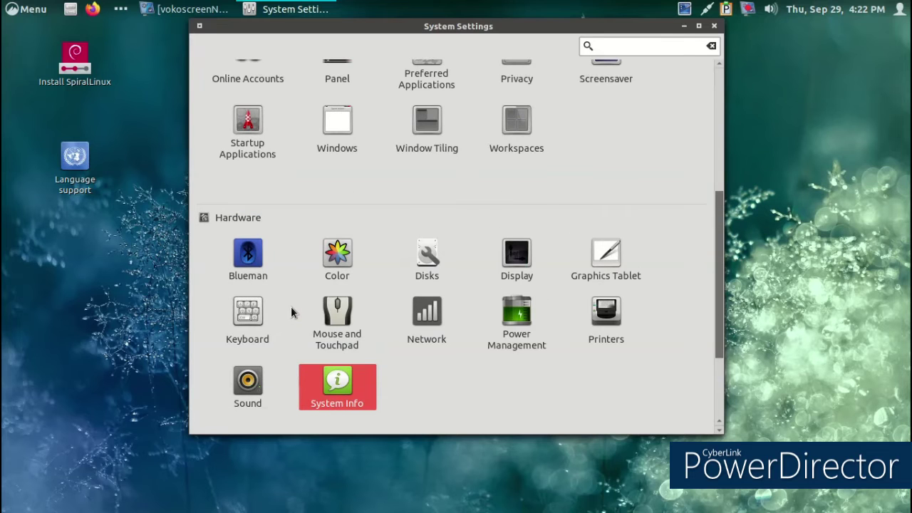
{"action": "scroll", "coordinate": [292, 312], "scroll_direction": "up", "scroll_amount": 2}
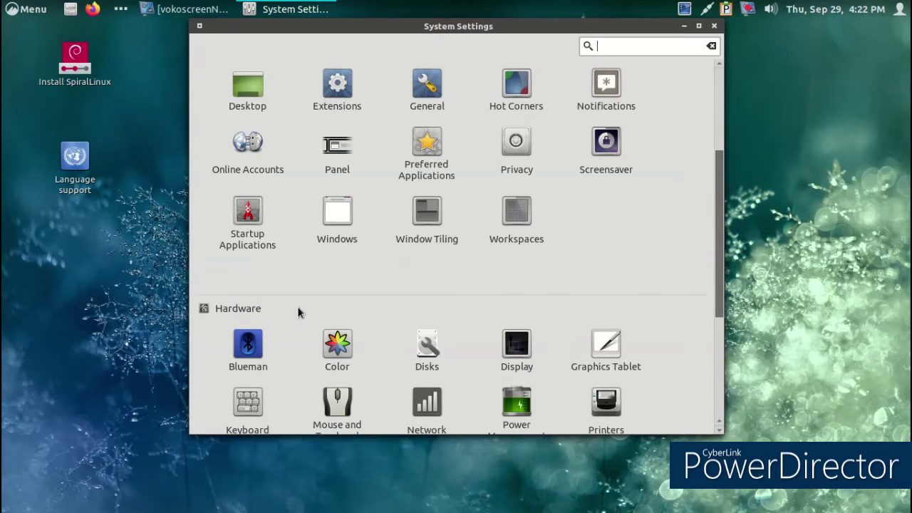
{"action": "scroll", "coordinate": [296, 311], "scroll_direction": "up", "scroll_amount": 2}
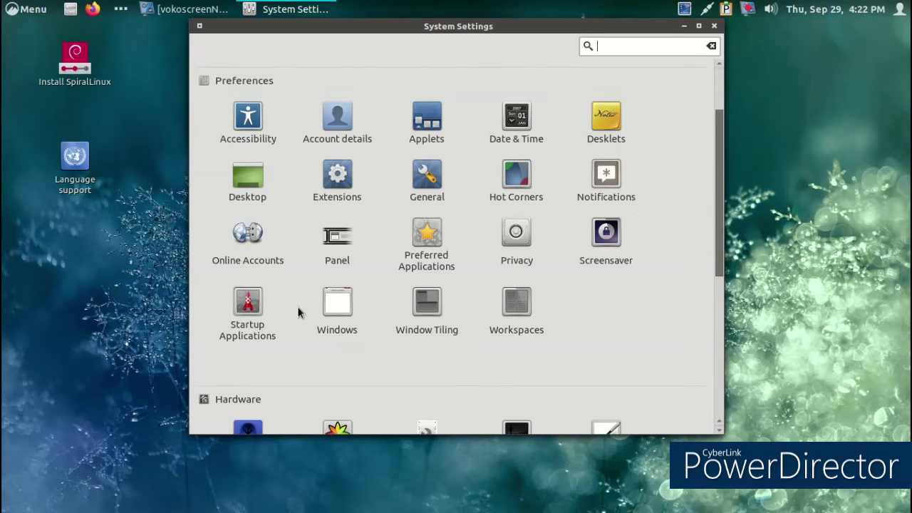
{"action": "scroll", "coordinate": [298, 312], "scroll_direction": "up", "scroll_amount": 2}
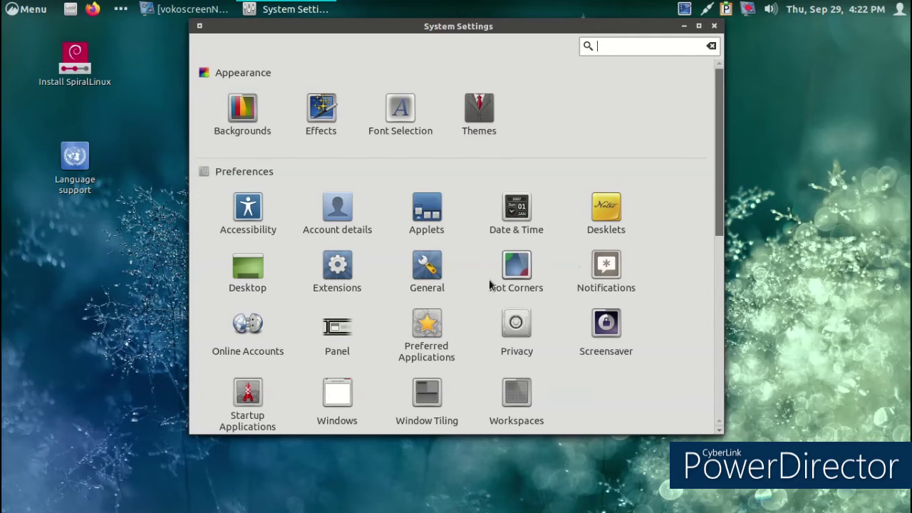
{"action": "left_click", "coordinate": [615, 338]}
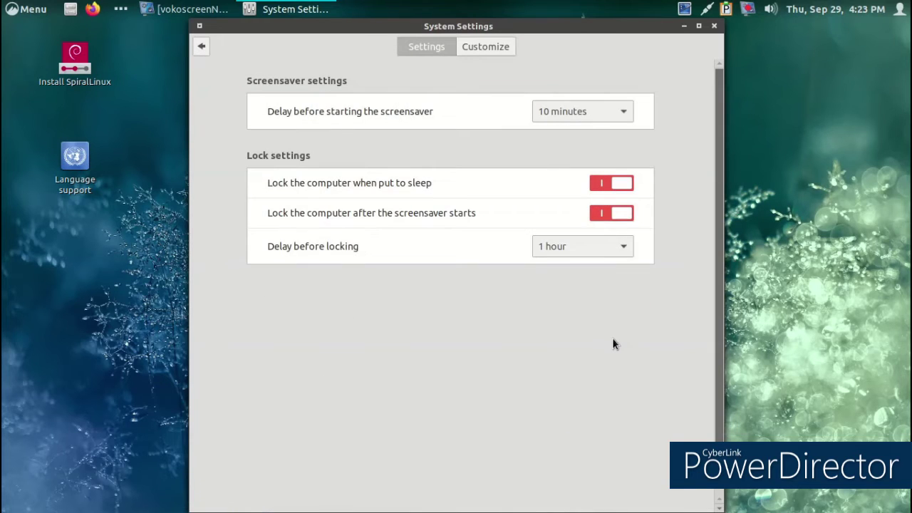
{"action": "left_click", "coordinate": [486, 48]}
{"action": "scroll", "coordinate": [428, 236], "scroll_direction": "down", "scroll_amount": 2}
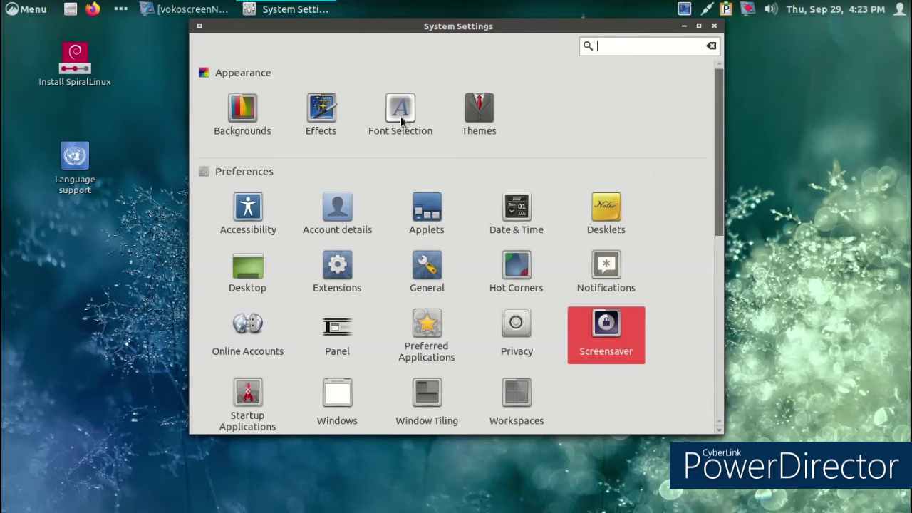
Open the Effects settings, check the available effects styles and return to the settings overview
{"action": "left_click", "coordinate": [321, 108]}
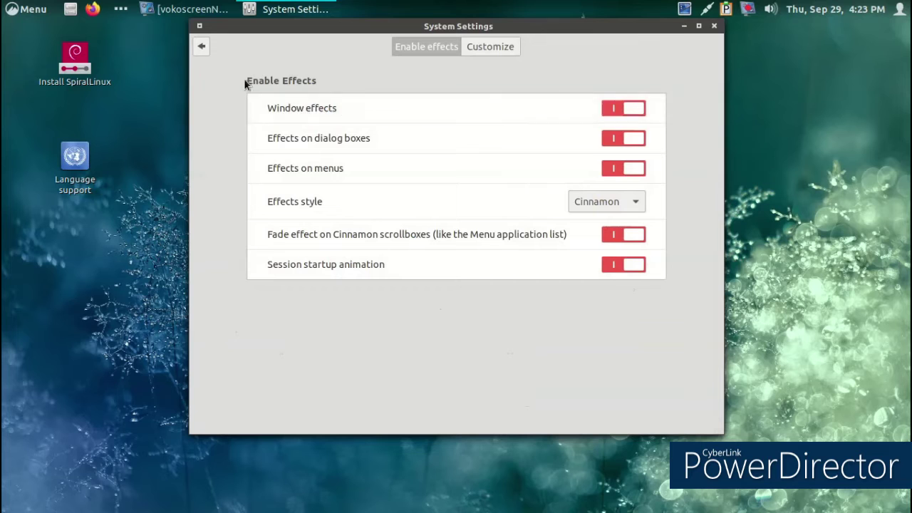
{"action": "left_click", "coordinate": [590, 203]}
{"action": "left_click", "coordinate": [590, 318]}
{"action": "left_click", "coordinate": [201, 47]}
Set the desktop background to Sea Sunset from the Backgrounds collection and close System Settings
{"action": "left_click", "coordinate": [231, 103]}
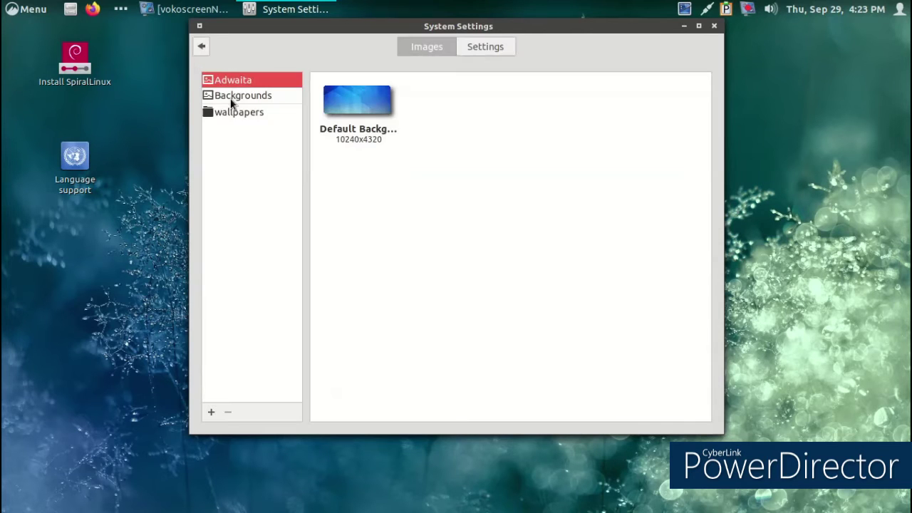
{"action": "left_click", "coordinate": [228, 96]}
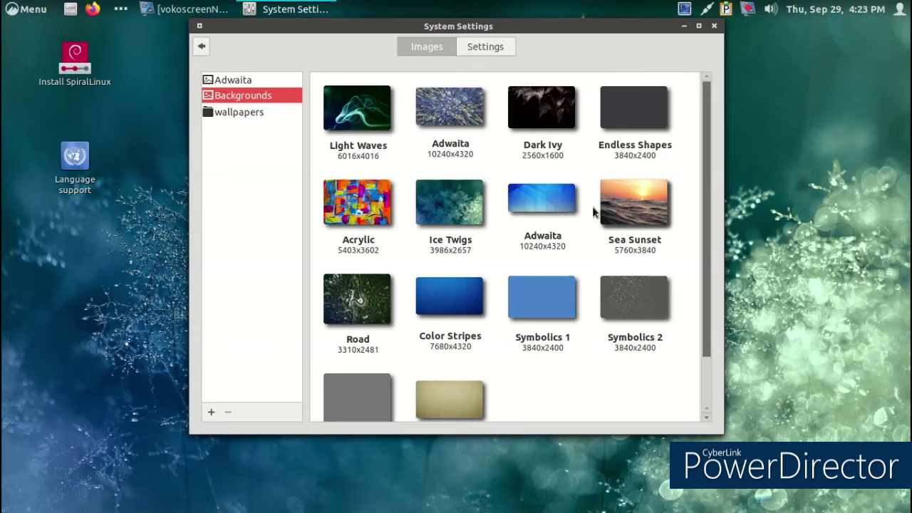
{"action": "left_click", "coordinate": [645, 205]}
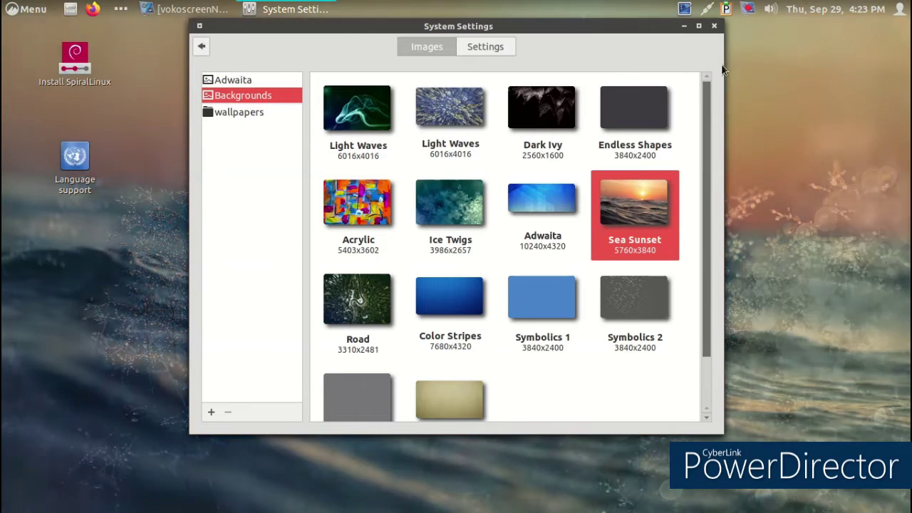
{"action": "key", "text": "alt+F4"}
Search the application menu for "games", clear the search and close the menu
{"action": "left_click", "coordinate": [12, 10]}
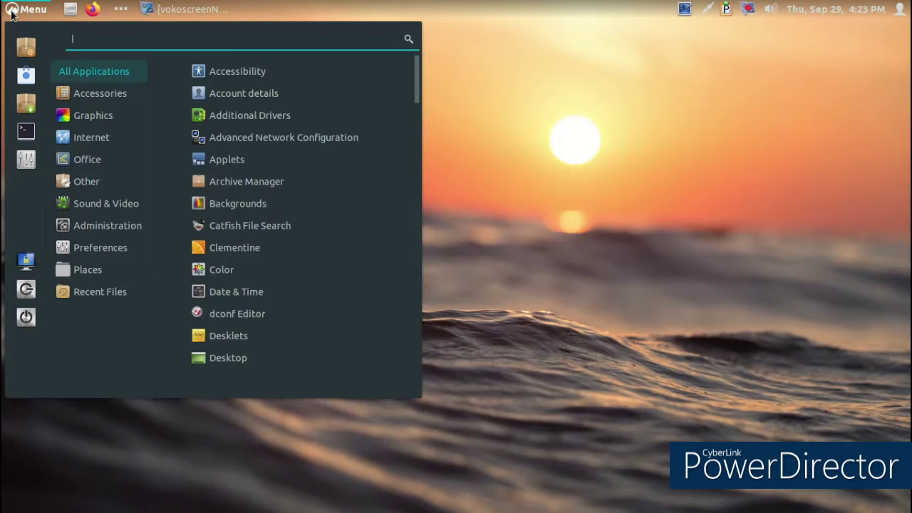
{"action": "mouse_move", "coordinate": [124, 255]}
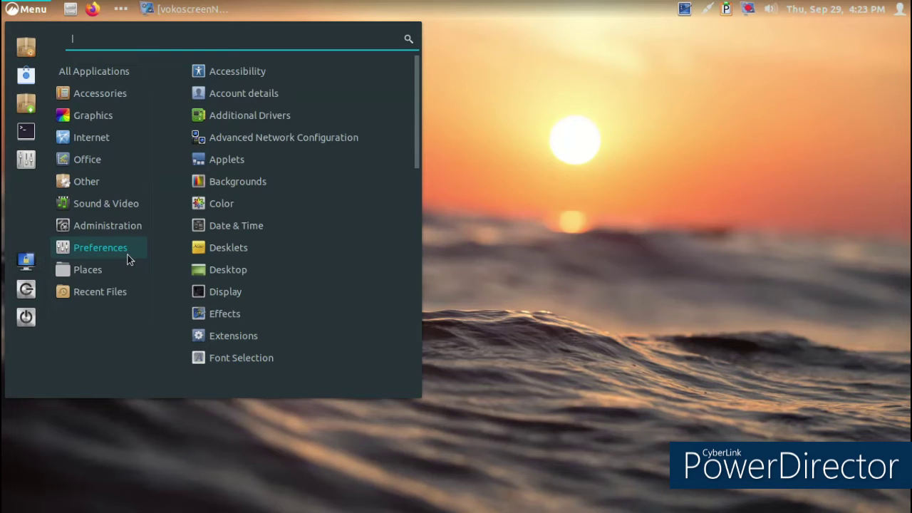
{"action": "type", "text": "games"}
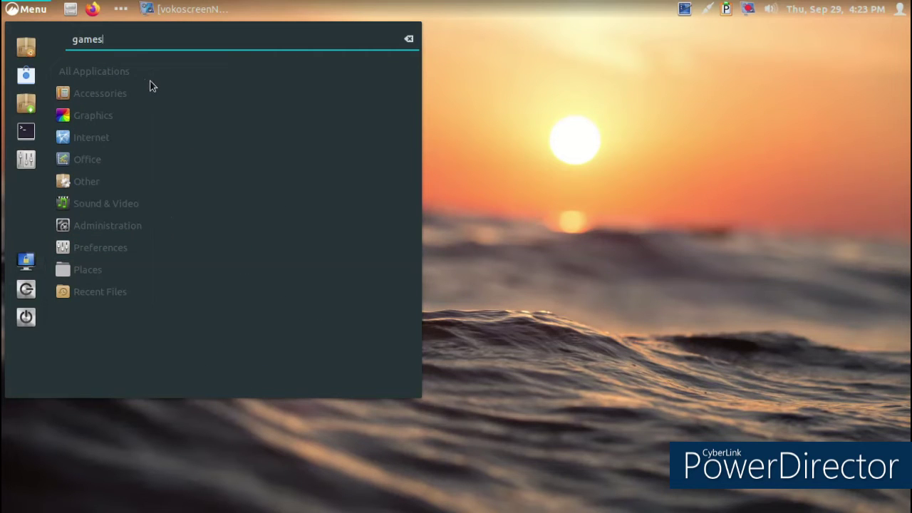
{"action": "type", "text": "e"}
{"action": "key", "text": "BackSpace"}
{"action": "key", "text": "BackSpace"}
{"action": "key", "text": "BackSpace"}
{"action": "key", "text": "BackSpace"}
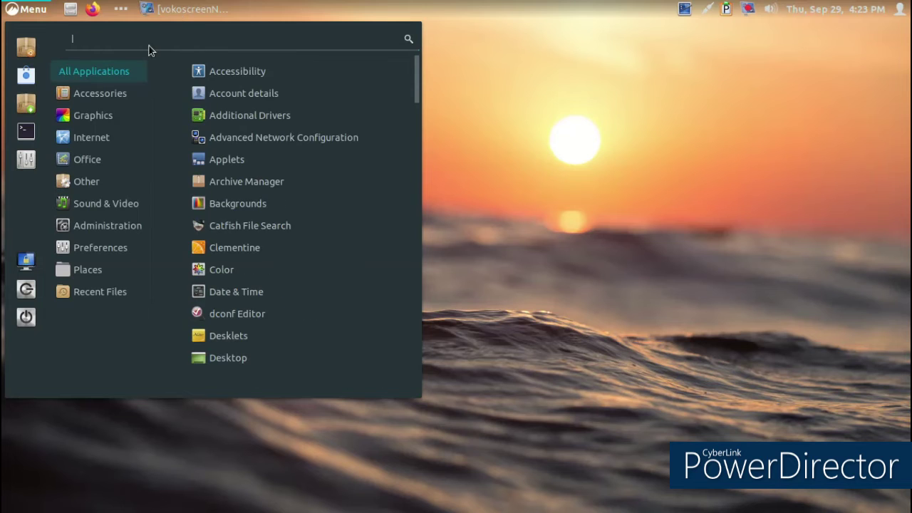
{"action": "left_click", "coordinate": [585, 77]}
Launch the SpiralLinux installer, choose português europeu (Portugal) as its language and continue to the location page
{"action": "double_click", "coordinate": [60, 66]}
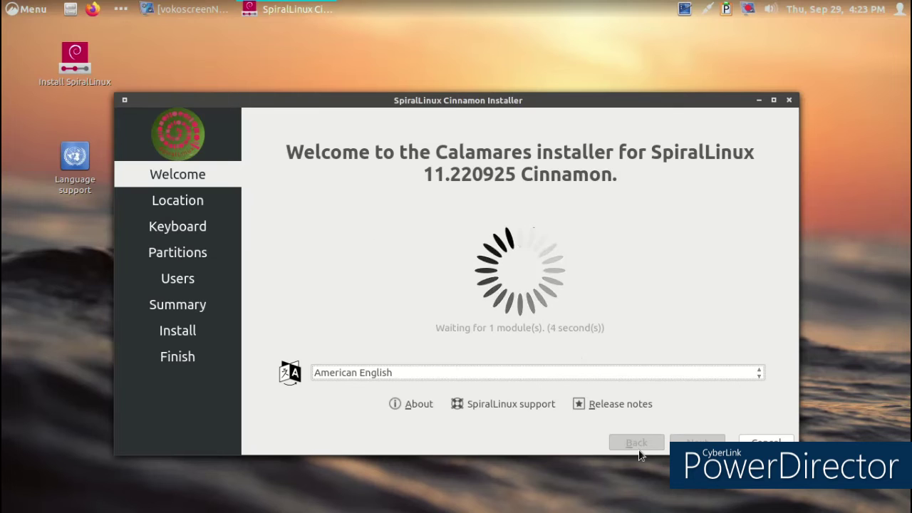
{"action": "left_click", "coordinate": [734, 374]}
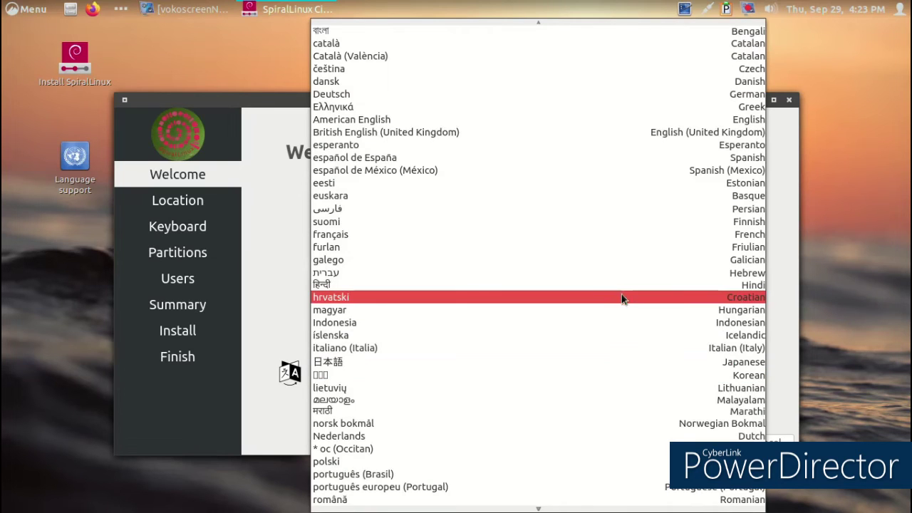
{"action": "scroll", "coordinate": [599, 298], "scroll_direction": "down", "scroll_amount": 1}
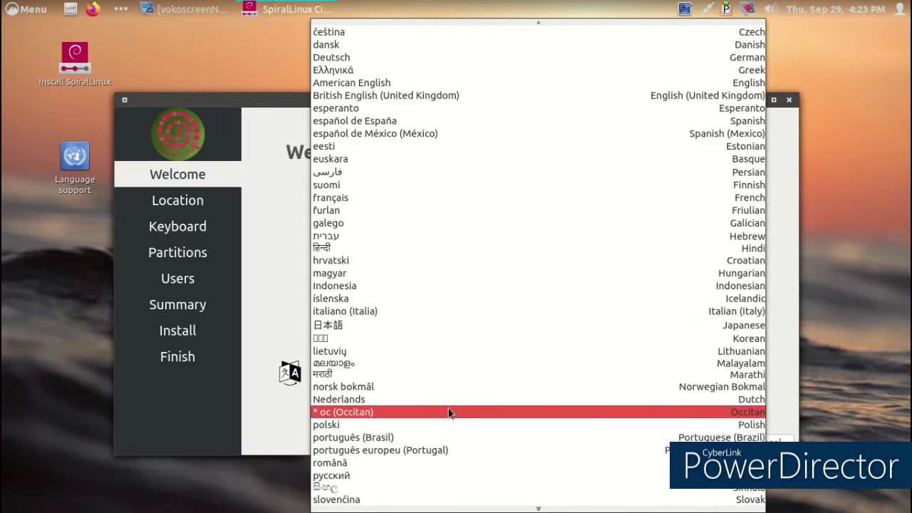
{"action": "left_click", "coordinate": [424, 446]}
{"action": "left_click", "coordinate": [697, 443]}
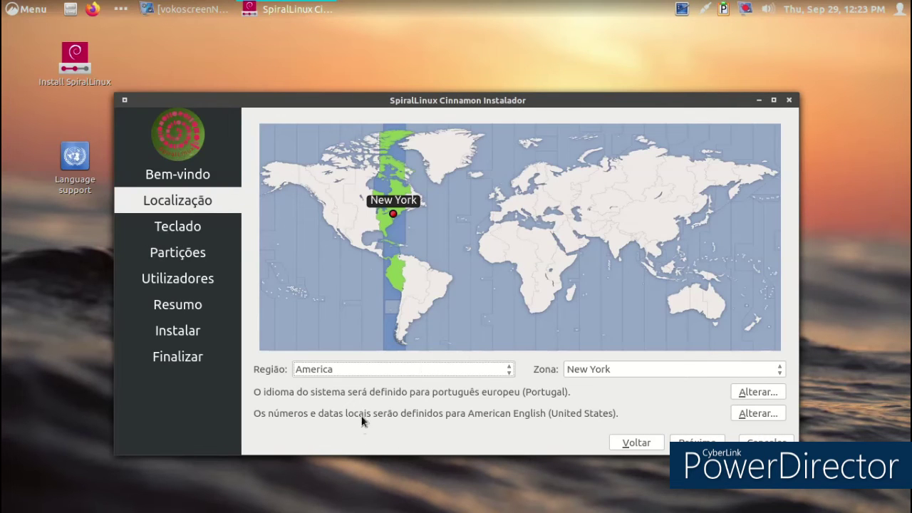
Set the installer's location to the Europe region and the Lisbon zone
{"action": "left_click", "coordinate": [424, 368]}
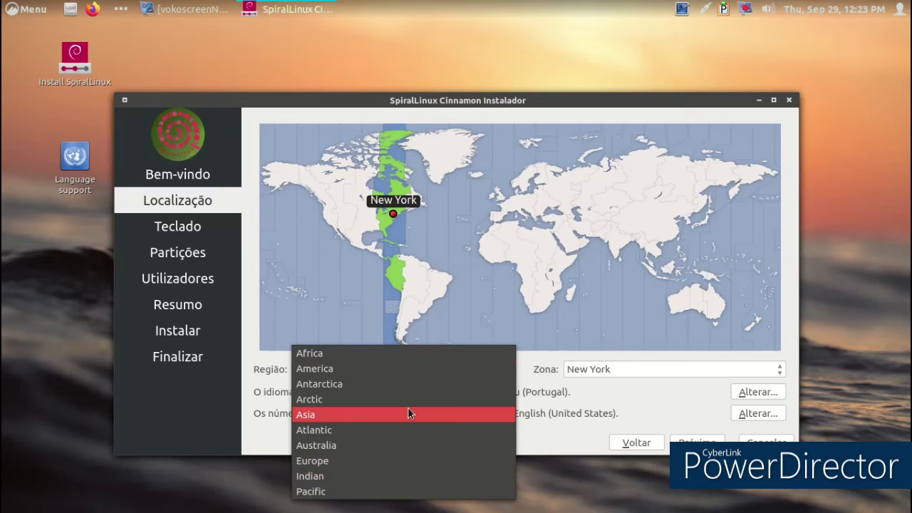
{"action": "left_click", "coordinate": [436, 460]}
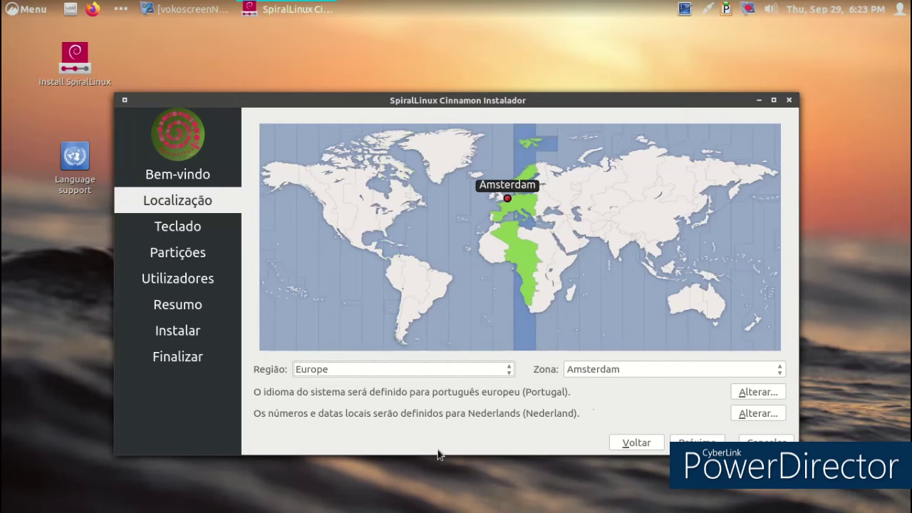
{"action": "left_click", "coordinate": [656, 370]}
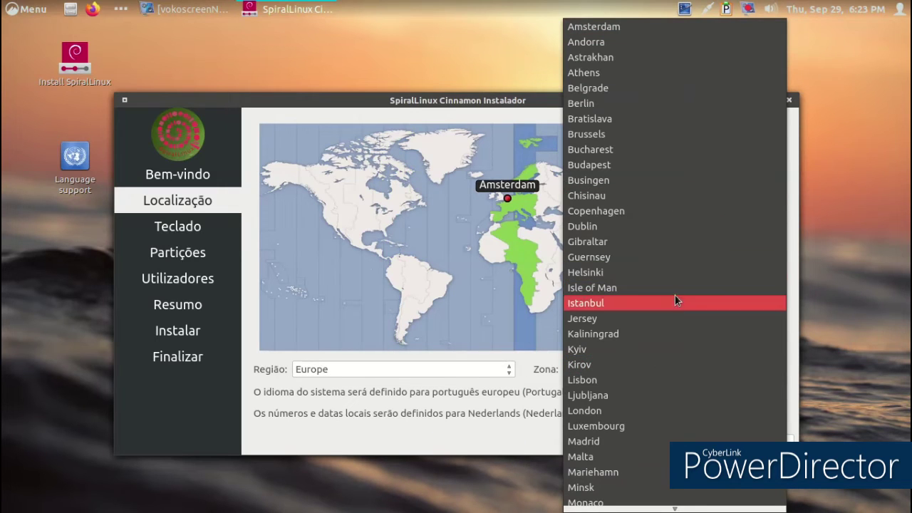
{"action": "left_click", "coordinate": [631, 382]}
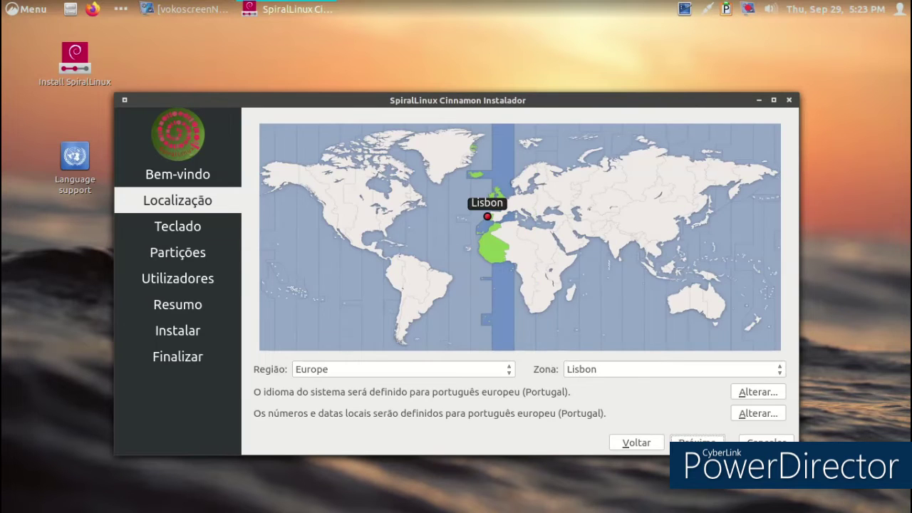
Advance the installer past the location and keyboard pages to the partitions page, and cancel the installation
{"action": "key", "text": "alt+p"}
{"action": "key", "text": "alt+p"}
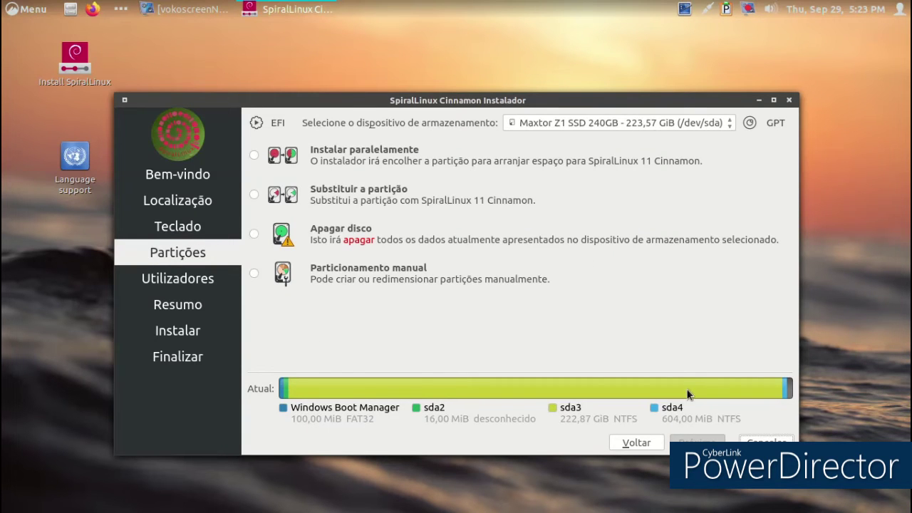
{"action": "left_click", "coordinate": [789, 100]}
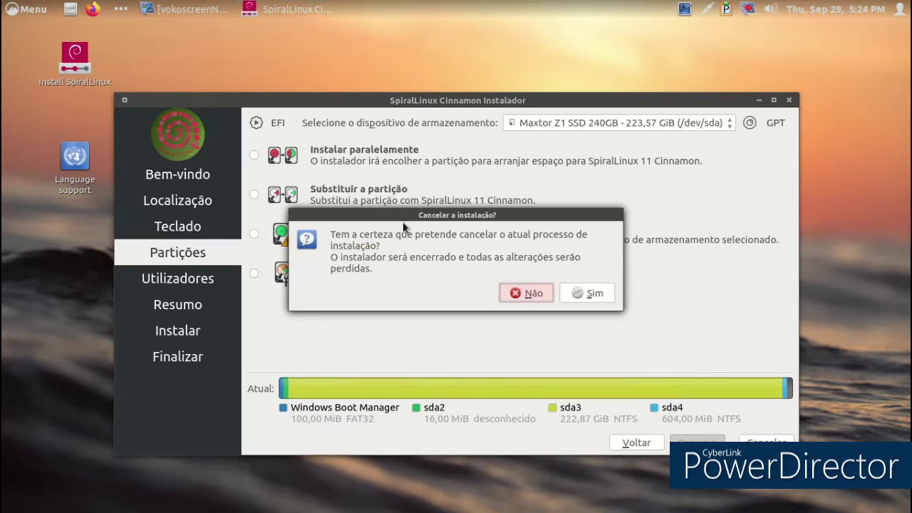
{"action": "left_click", "coordinate": [570, 299]}
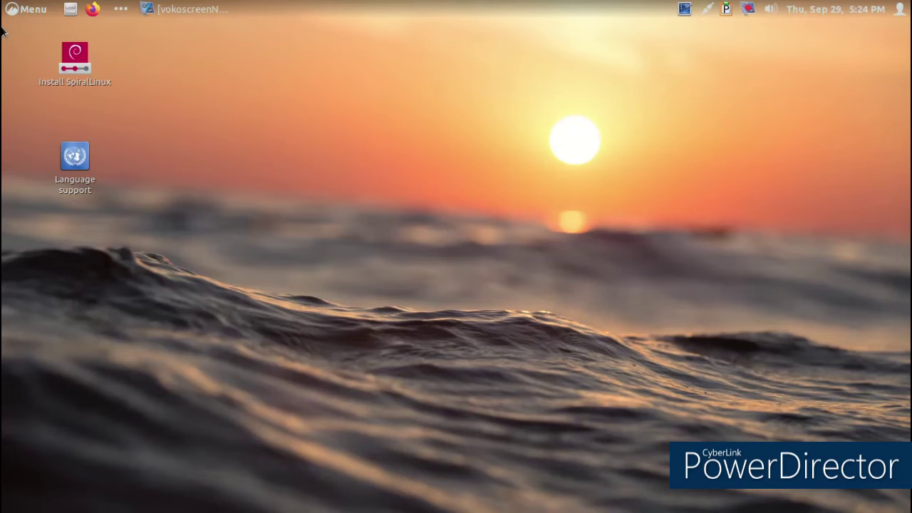
Browse the application menu's categories, launch Synaptic Package Manager from the menu's favorites and close it
{"action": "left_click", "coordinate": [27, 9]}
{"action": "left_click", "coordinate": [133, 112]}
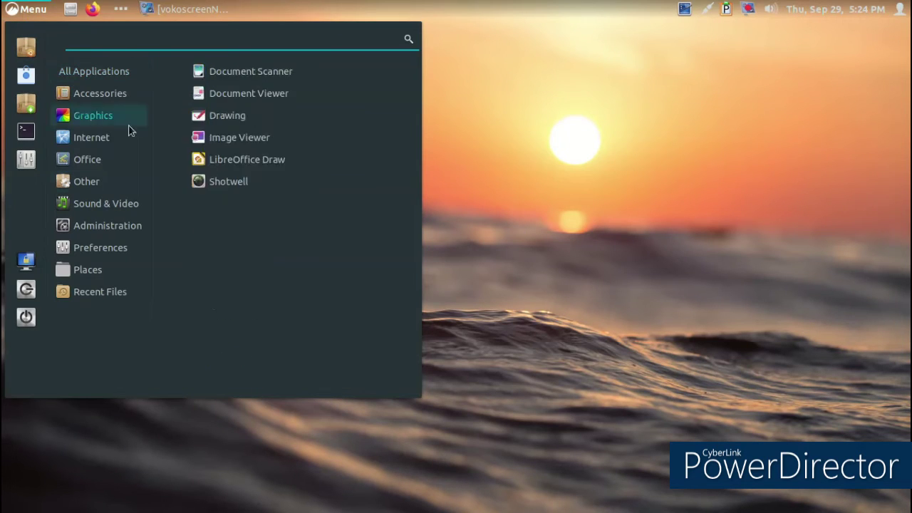
{"action": "mouse_move", "coordinate": [102, 100]}
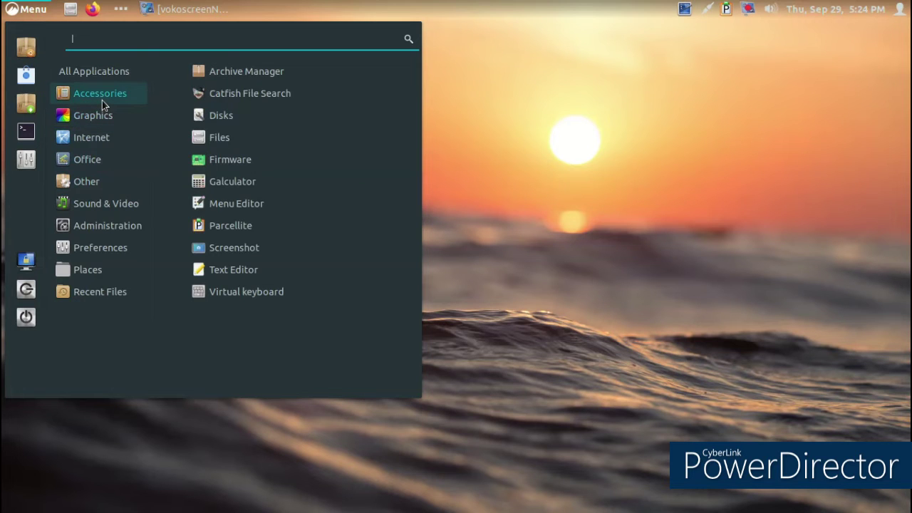
{"action": "left_click", "coordinate": [26, 103]}
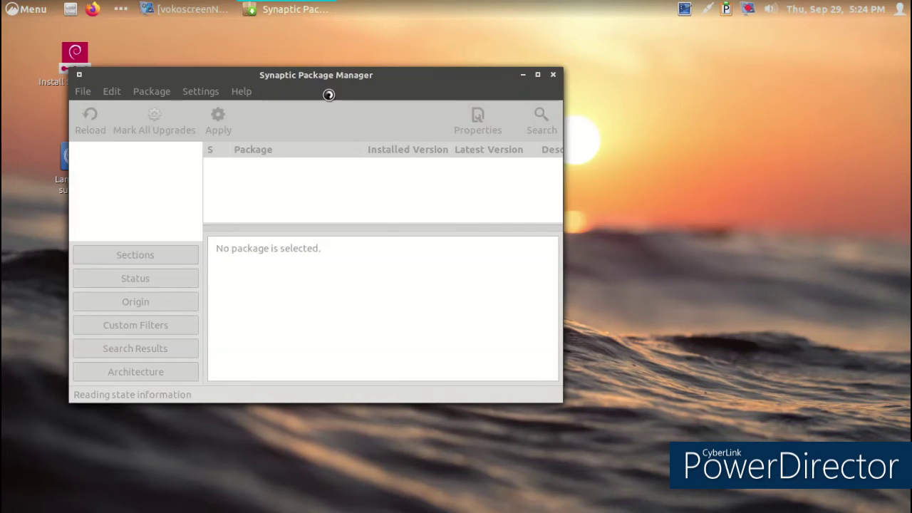
{"action": "left_click", "coordinate": [553, 74]}
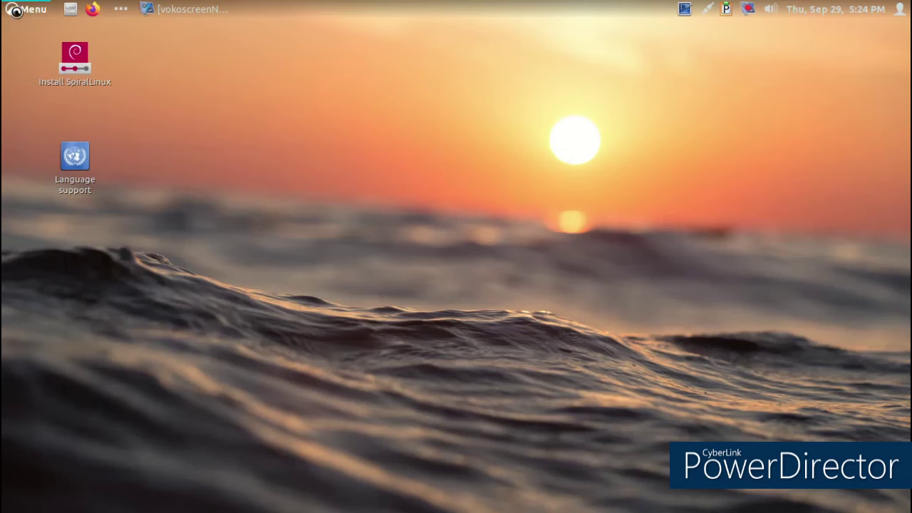
Launch Space Cadet Pinball from the Games category of the Software store and close the store
{"action": "left_click", "coordinate": [16, 10]}
{"action": "left_click", "coordinate": [27, 74]}
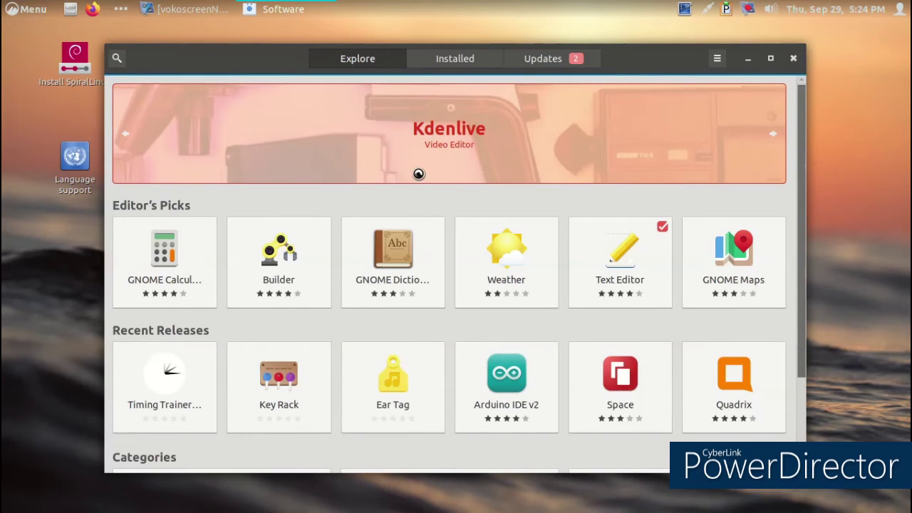
{"action": "scroll", "coordinate": [374, 264], "scroll_direction": "down", "scroll_amount": 3}
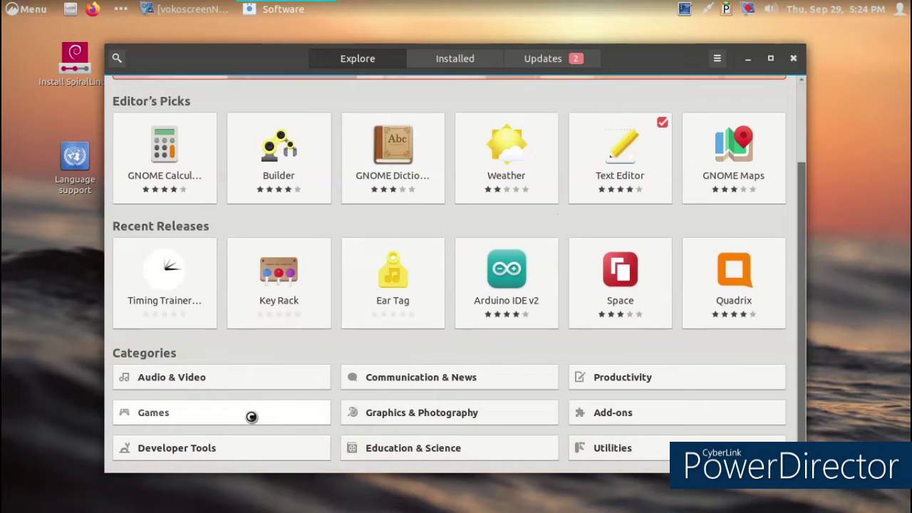
{"action": "left_click", "coordinate": [252, 417]}
{"action": "left_click", "coordinate": [405, 177]}
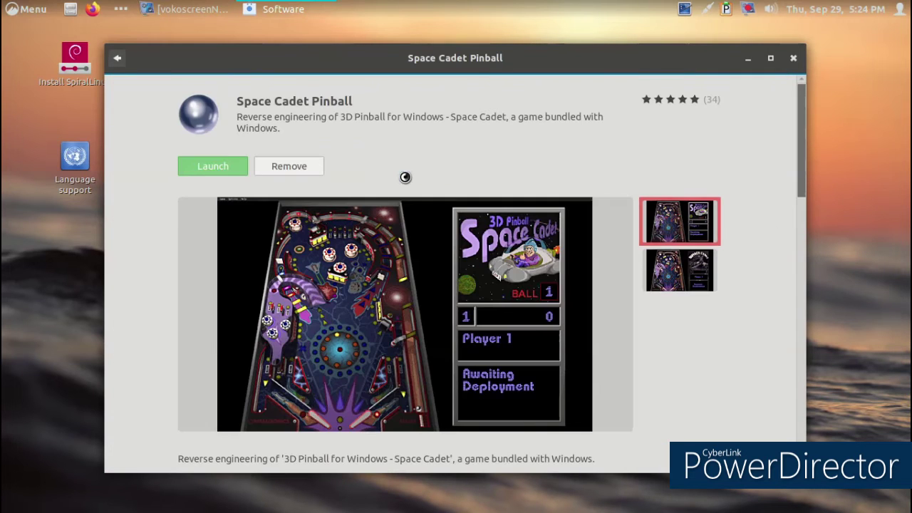
{"action": "left_click", "coordinate": [221, 169]}
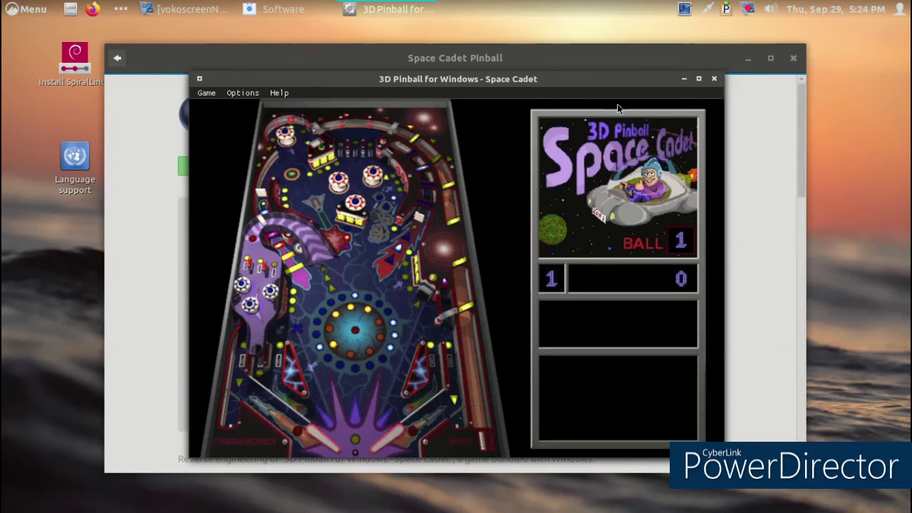
{"action": "left_click", "coordinate": [795, 63]}
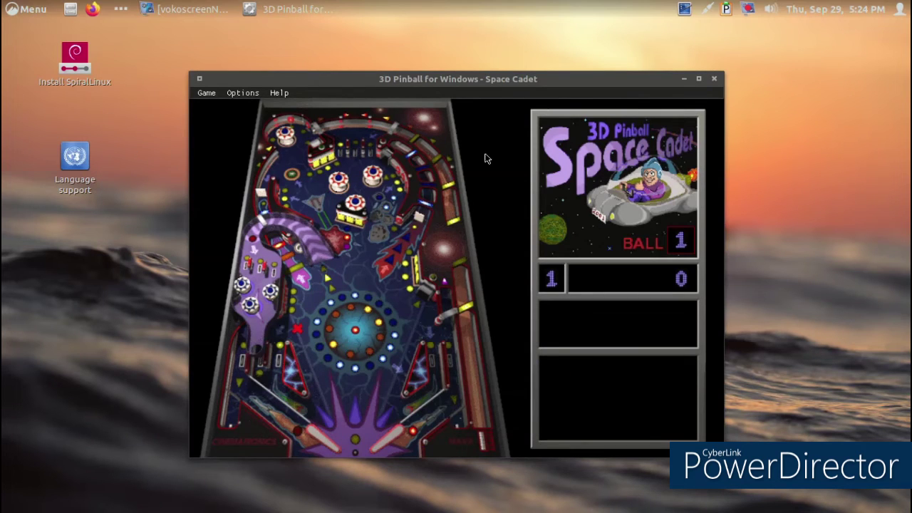
Play Space Cadet Pinball using the plunger, flippers and table nudges, and close the game
{"action": "left_click", "coordinate": [388, 225]}
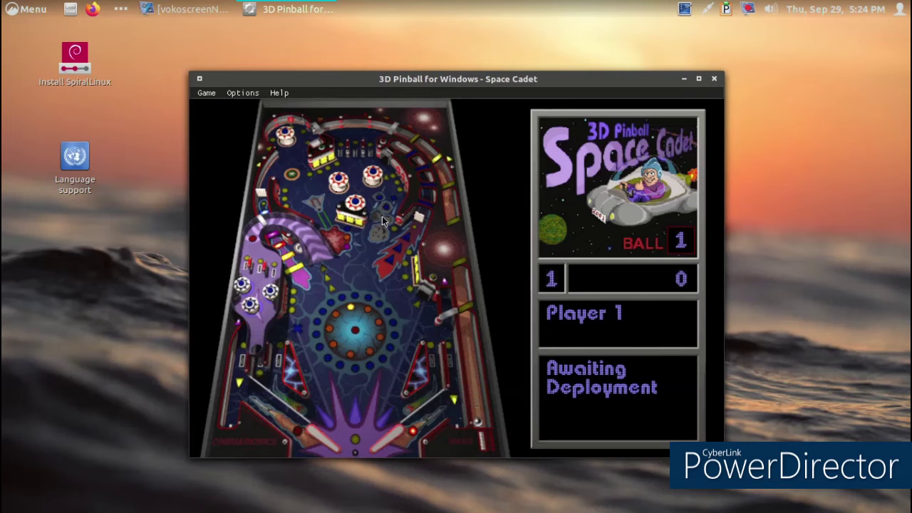
{"action": "key", "text": "z"}
{"action": "key", "text": "slash"}
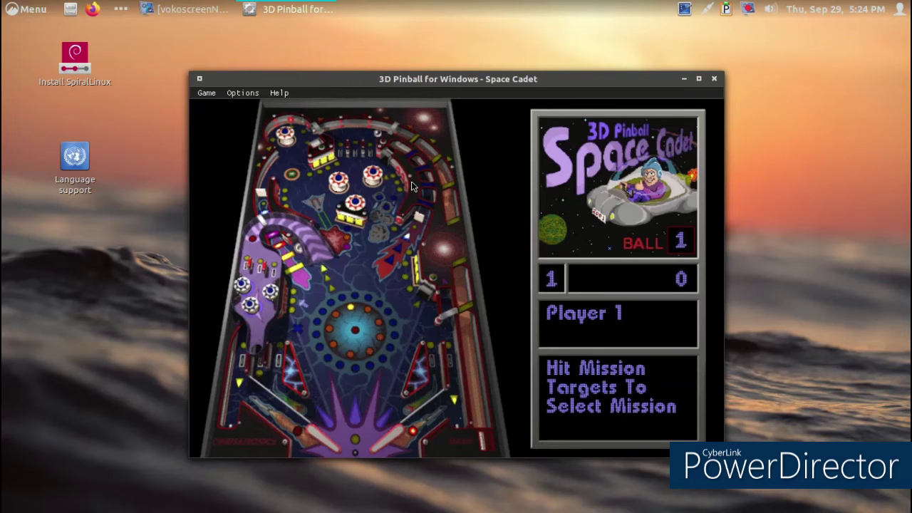
{"action": "key", "text": "super"}
{"action": "key", "text": "Escape"}
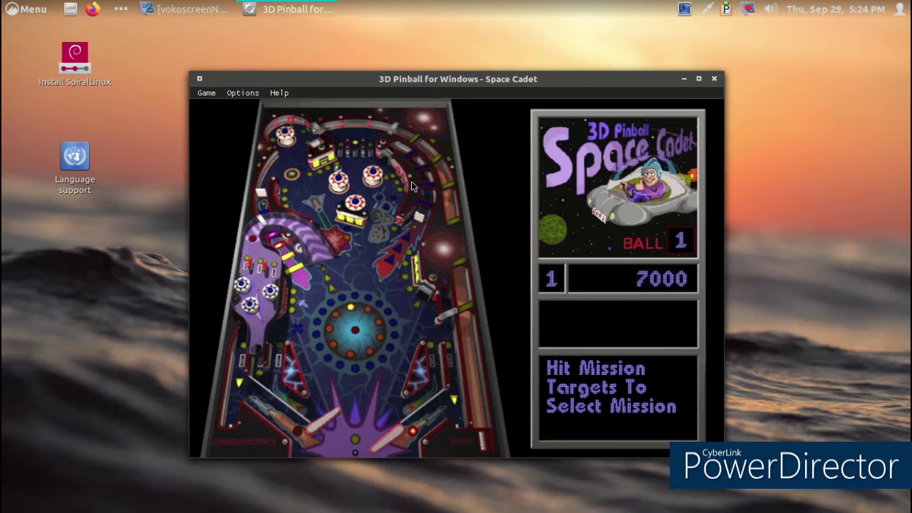
{"action": "key", "text": "z"}
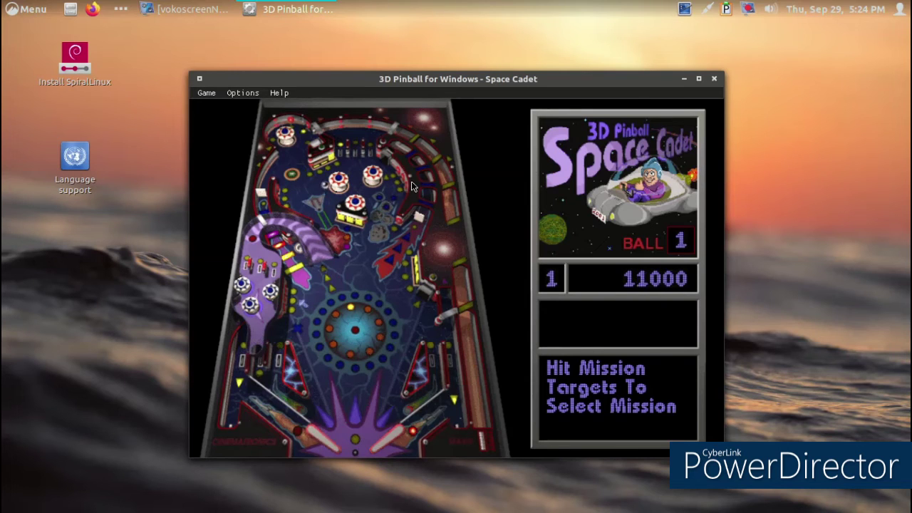
{"action": "key", "text": "z"}
{"action": "key", "text": "x"}
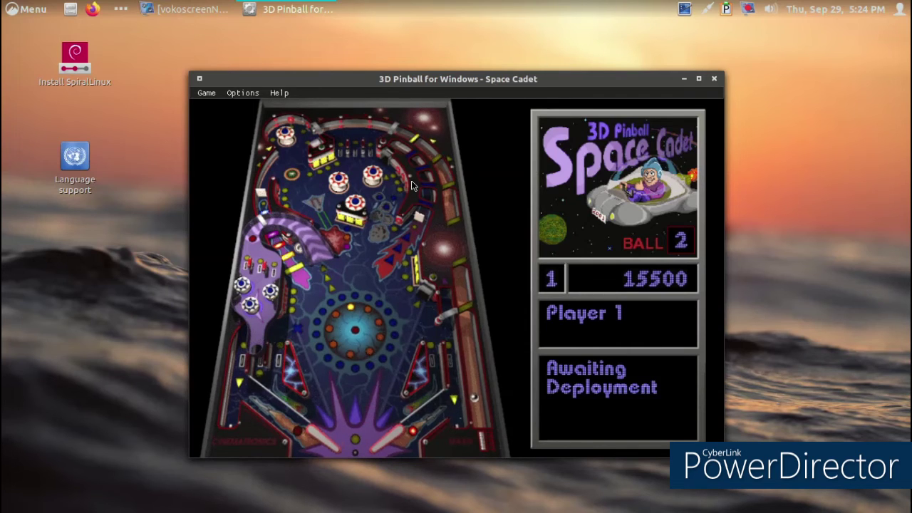
{"action": "key", "text": "z"}
{"action": "key", "text": "z"}
{"action": "key", "text": "z"}
{"action": "key", "text": "space"}
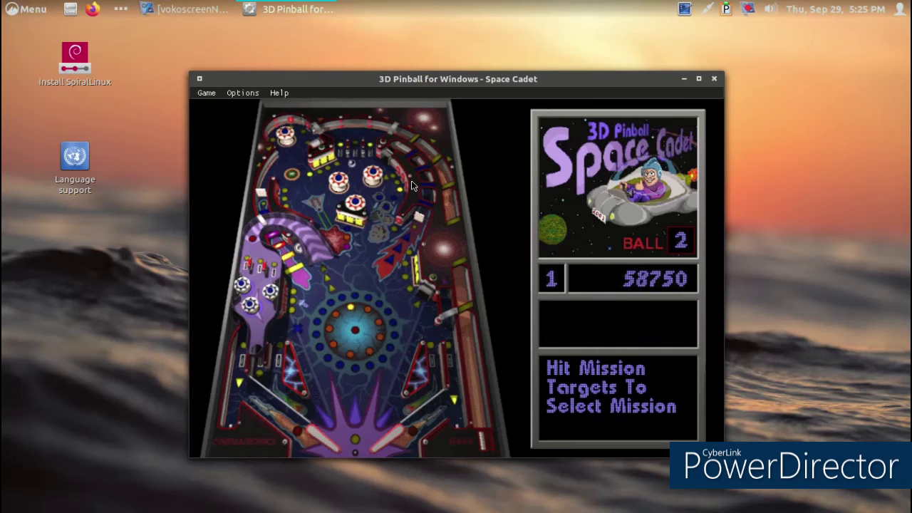
{"action": "key", "text": "z"}
{"action": "key", "text": "z"}
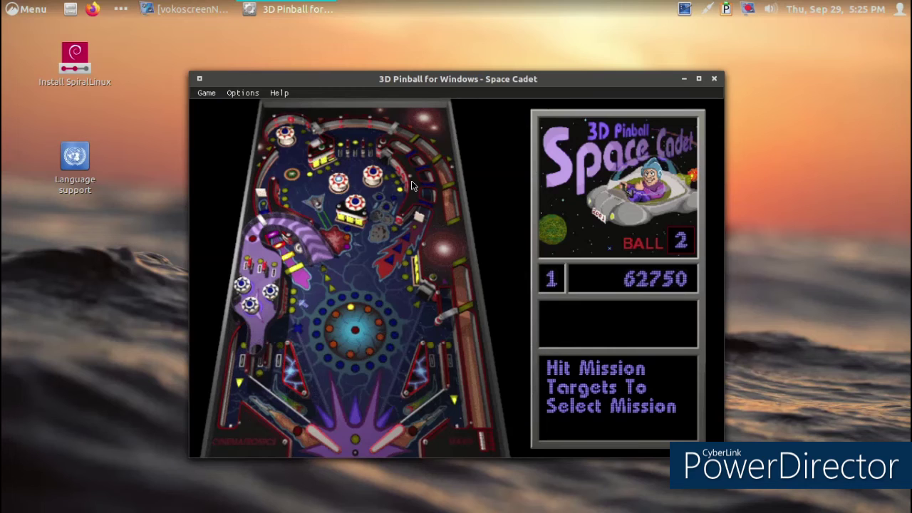
{"action": "key", "text": "x"}
{"action": "key", "text": "x"}
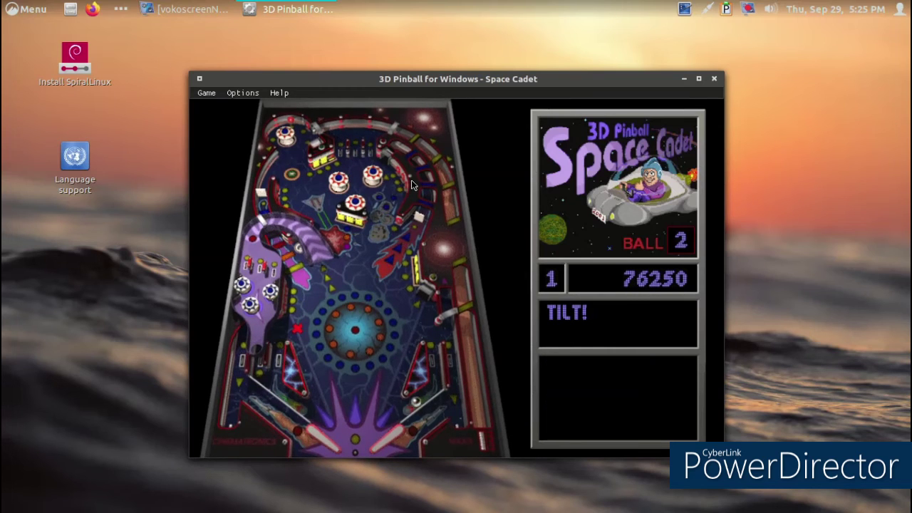
{"action": "left_click", "coordinate": [715, 78]}
Check the running processes and memory use in Htop from the Administration category, and close it
{"action": "left_click", "coordinate": [21, 10]}
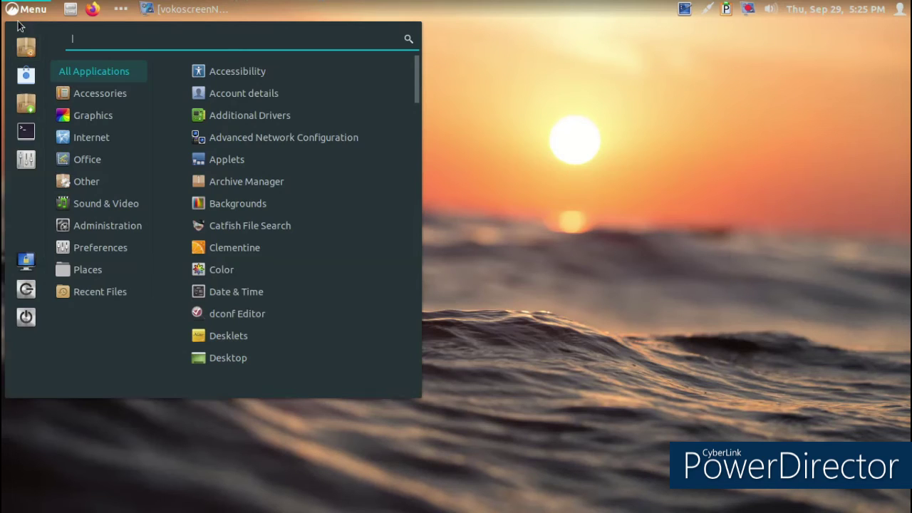
{"action": "mouse_move", "coordinate": [71, 225]}
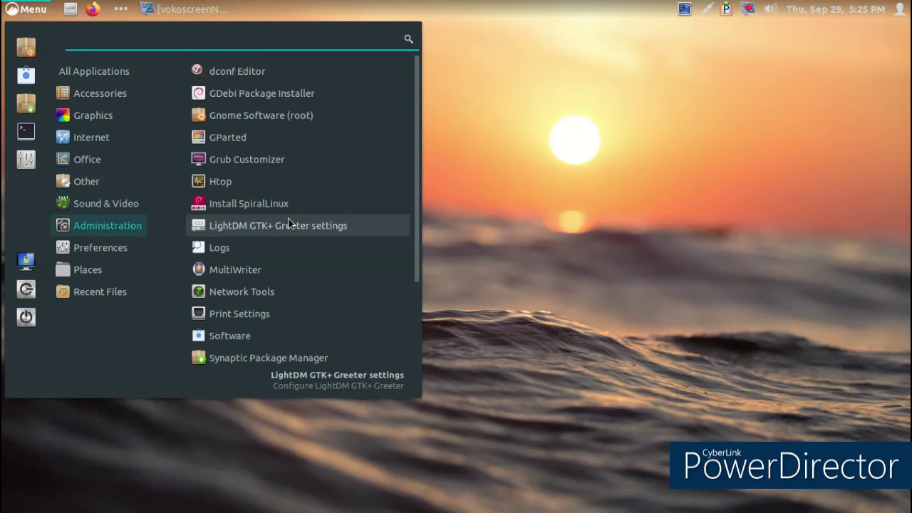
{"action": "left_click", "coordinate": [299, 183]}
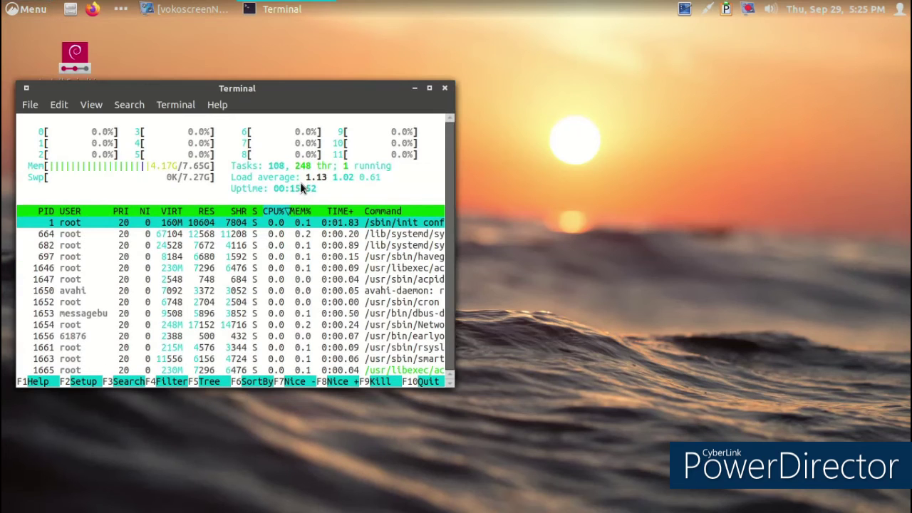
{"action": "left_click_drag", "start_coordinate": [412, 92], "coordinate": [529, 100]}
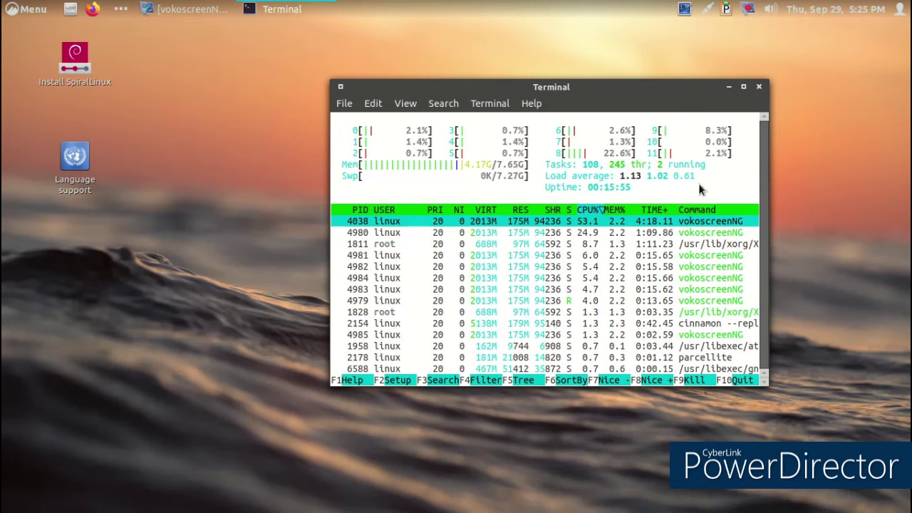
{"action": "left_click", "coordinate": [758, 87]}
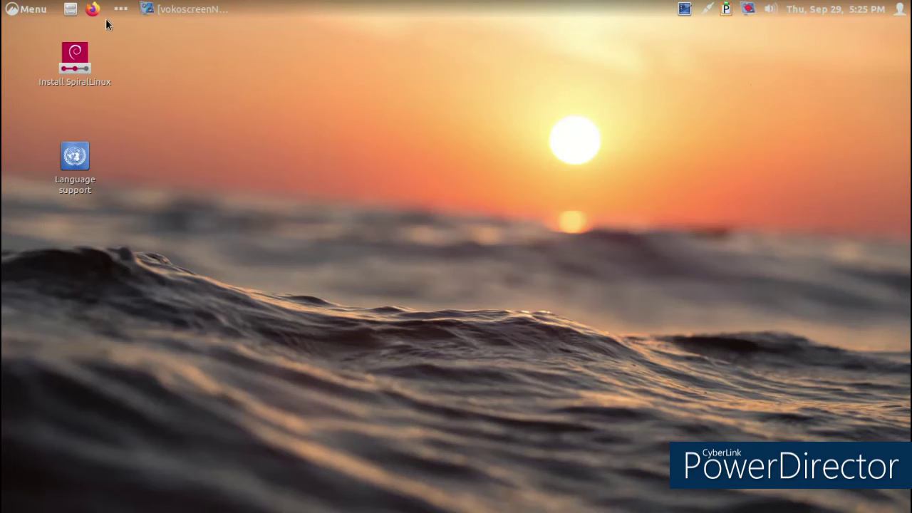
View the list of available panel applets in the Applets settings and close the window
{"action": "left_click", "coordinate": [28, 8]}
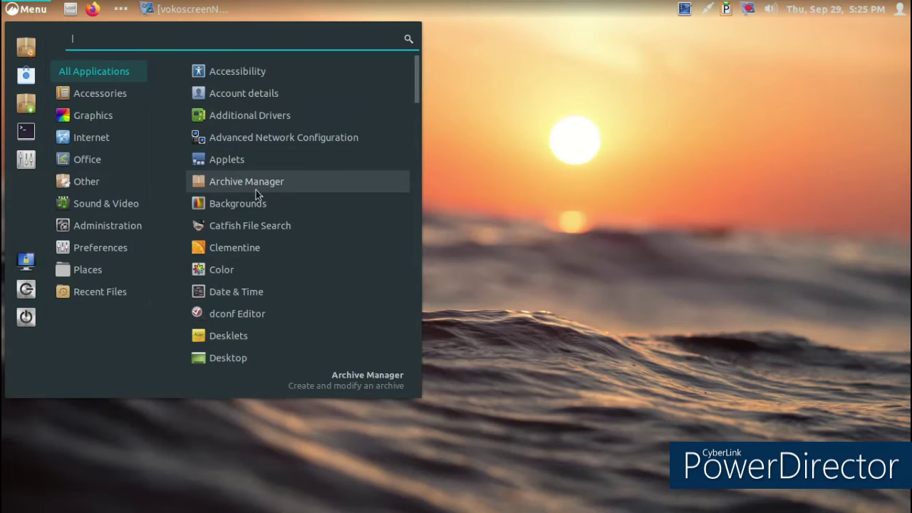
{"action": "left_click", "coordinate": [269, 167]}
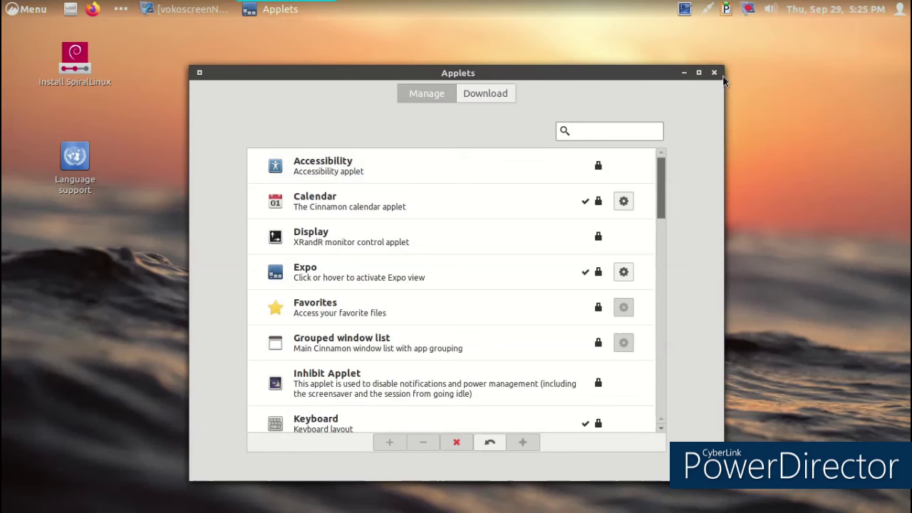
{"action": "left_click", "coordinate": [714, 72]}
Open the LightDM GTK+ Greeter settings from the Administration category and bring up the icon chooser for the default user image
{"action": "left_click", "coordinate": [19, 12]}
{"action": "mouse_move", "coordinate": [88, 270]}
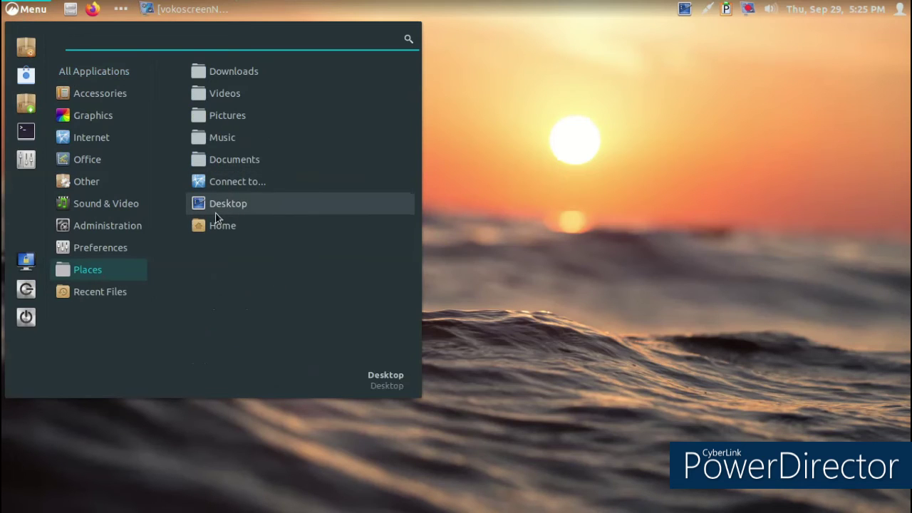
{"action": "mouse_move", "coordinate": [68, 219]}
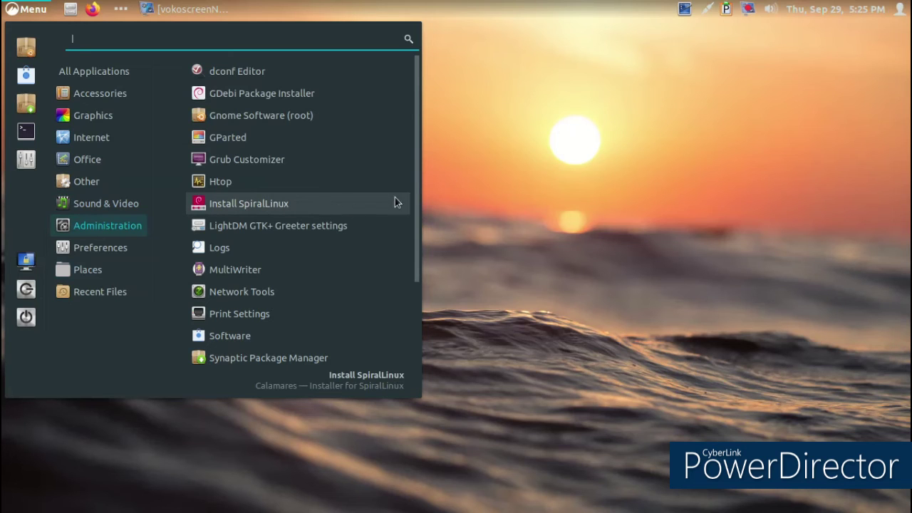
{"action": "left_click", "coordinate": [363, 221]}
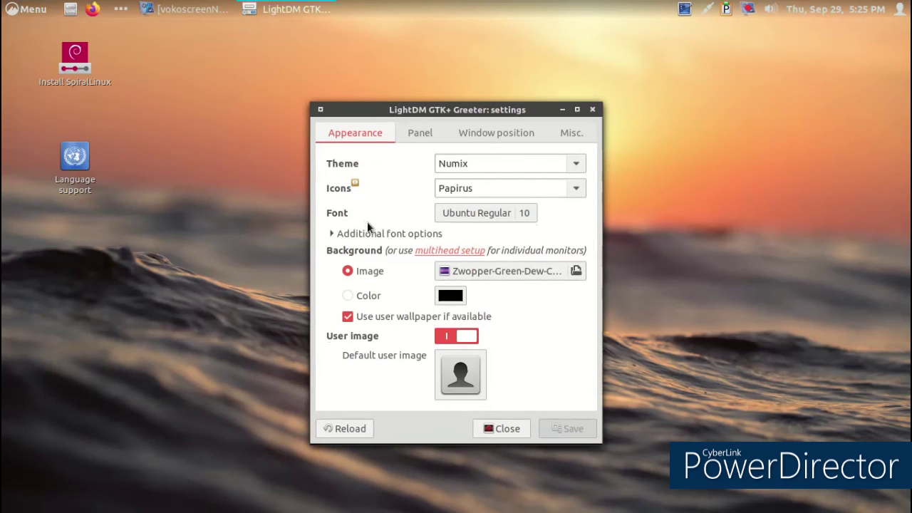
{"action": "left_click", "coordinate": [468, 382]}
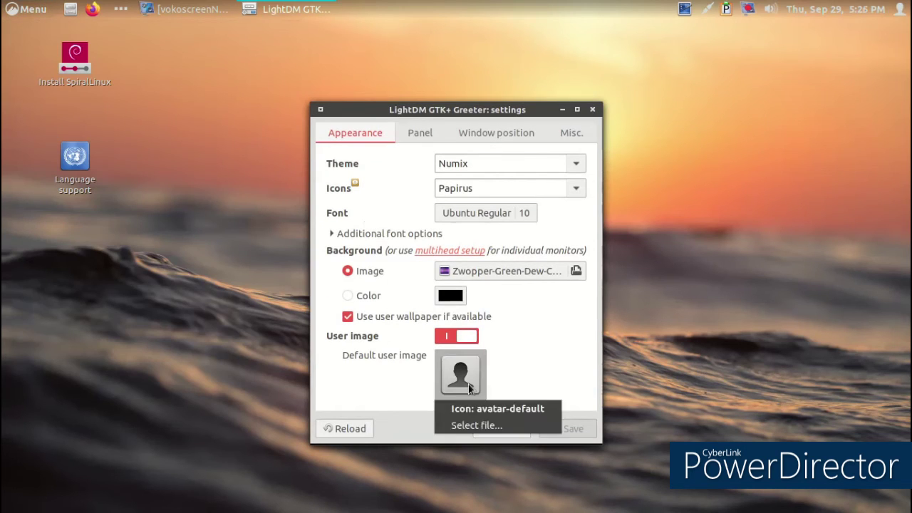
{"action": "left_click", "coordinate": [478, 409]}
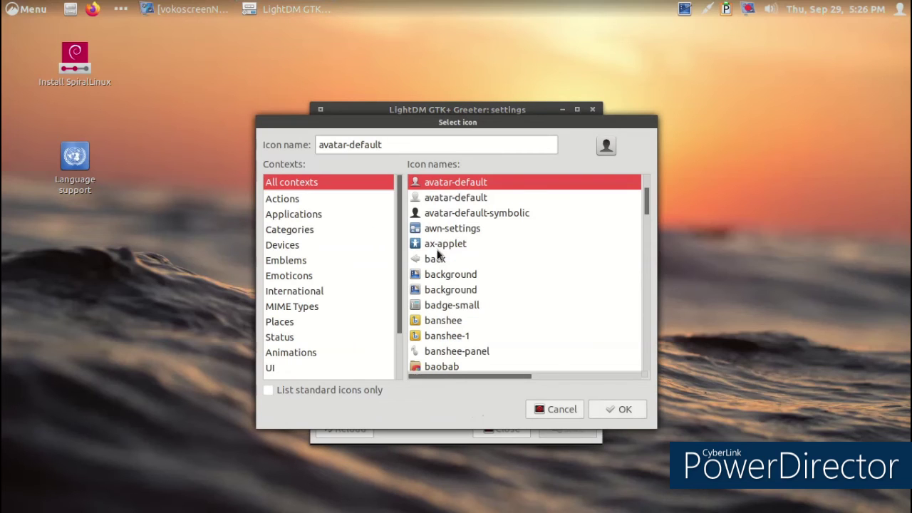
Preview the background icon, switch to the Applications context and preview the accessories-calculator-symbolic icon
{"action": "left_click", "coordinate": [444, 228]}
{"action": "left_click", "coordinate": [434, 259]}
{"action": "left_click", "coordinate": [436, 274]}
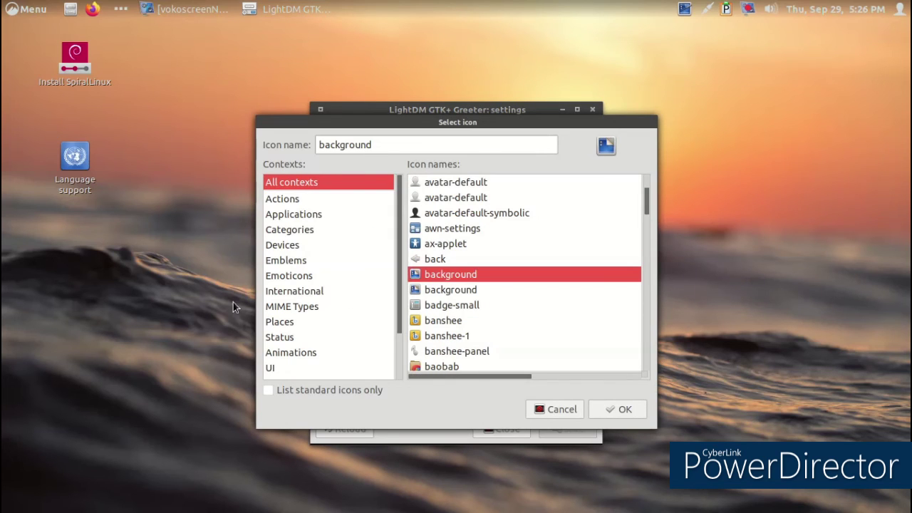
{"action": "left_click", "coordinate": [281, 262]}
{"action": "left_click", "coordinate": [293, 216]}
{"action": "left_click", "coordinate": [462, 232]}
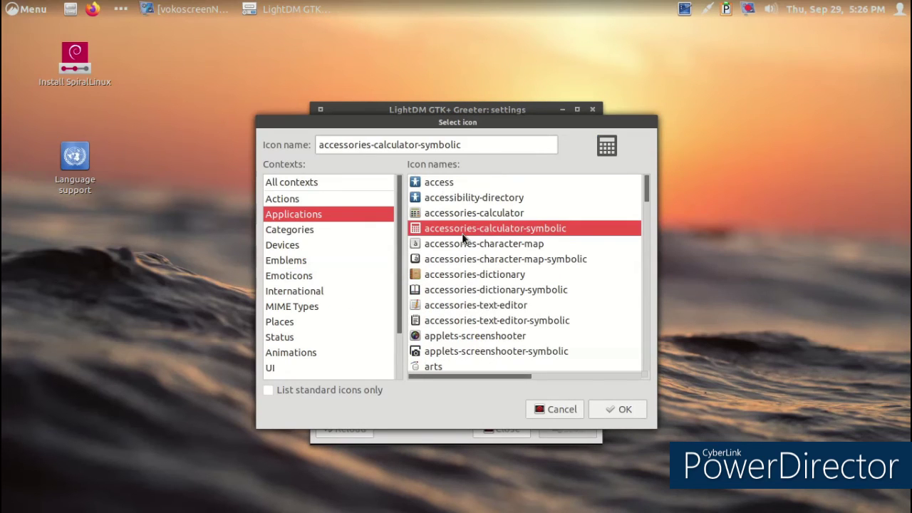
Browse the icons under All contexts and Status, and dismiss the icon chooser without applying a selection
{"action": "left_click", "coordinate": [323, 201]}
{"action": "left_click", "coordinate": [293, 181]}
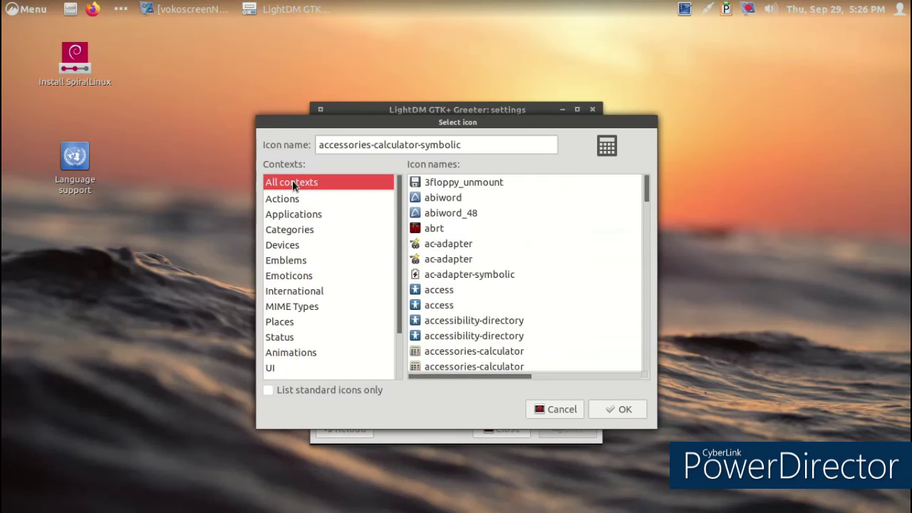
{"action": "scroll", "coordinate": [502, 225], "scroll_direction": "down", "scroll_amount": 5}
{"action": "scroll", "coordinate": [502, 244], "scroll_direction": "down", "scroll_amount": 12}
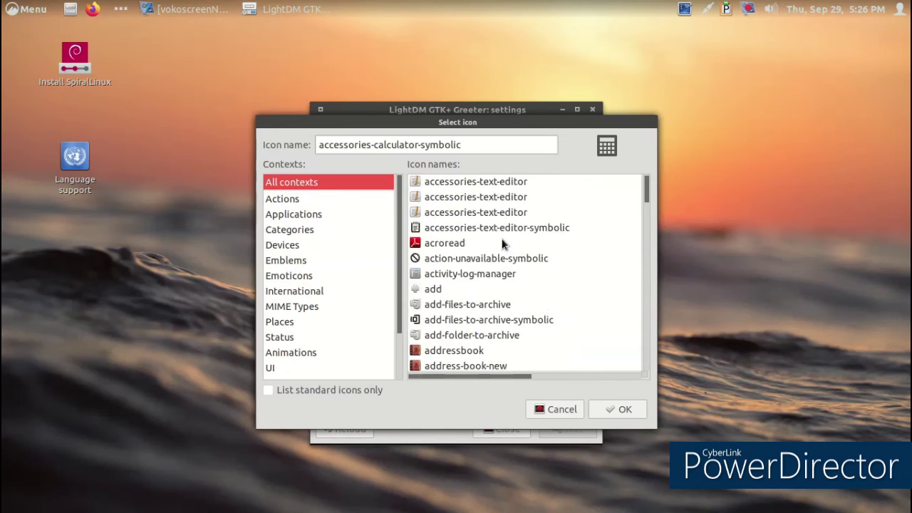
{"action": "scroll", "coordinate": [494, 241], "scroll_direction": "down", "scroll_amount": 4}
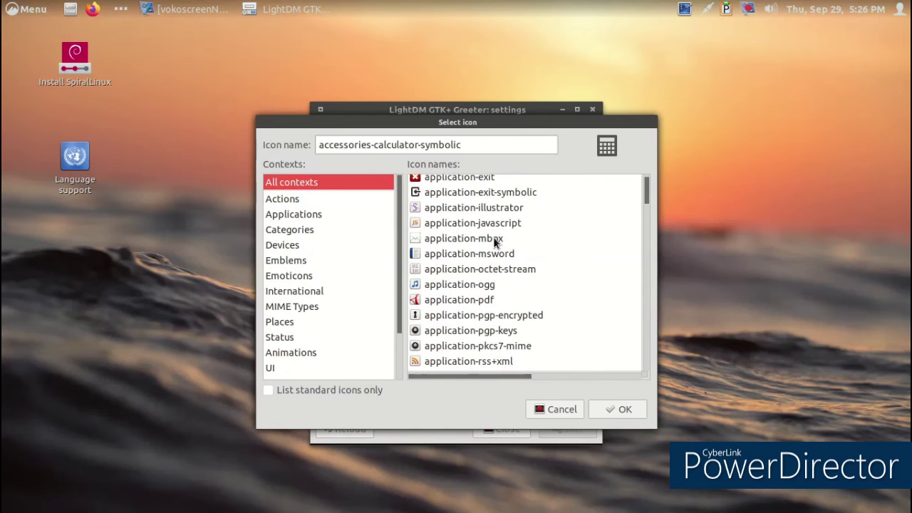
{"action": "left_click", "coordinate": [275, 341]}
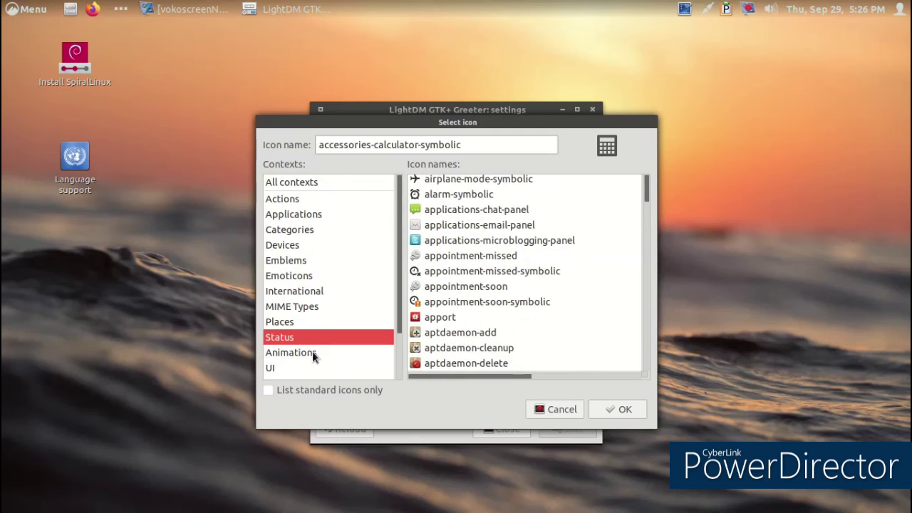
{"action": "scroll", "coordinate": [507, 322], "scroll_direction": "down", "scroll_amount": 8}
{"action": "scroll", "coordinate": [500, 321], "scroll_direction": "down", "scroll_amount": 5}
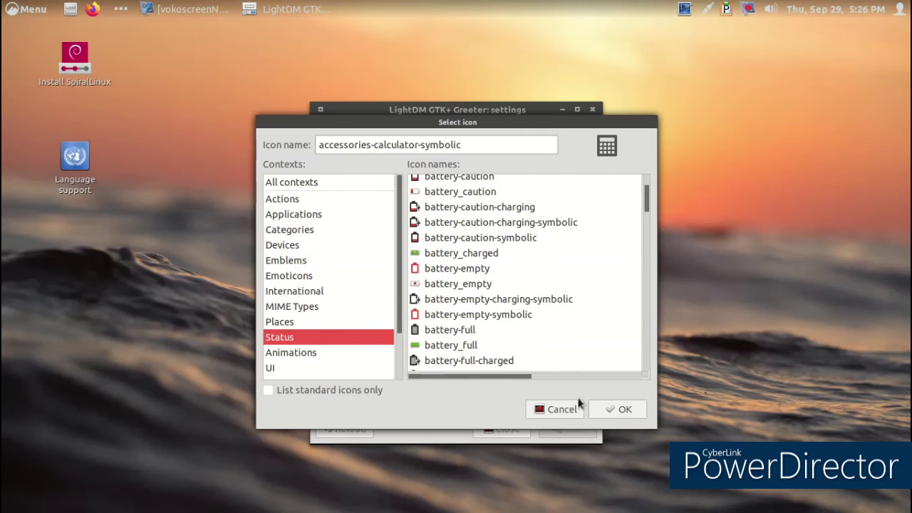
{"action": "left_click", "coordinate": [539, 409]}
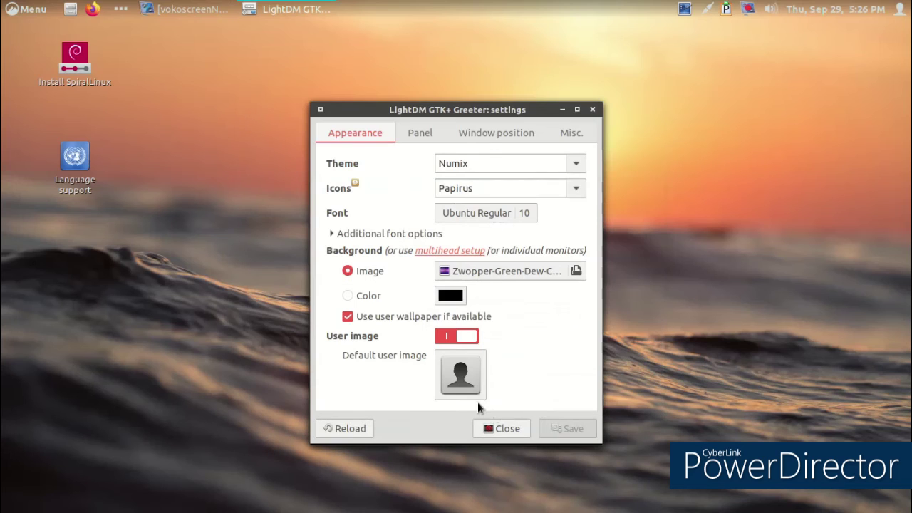
Try out the greeter's user image switch, background file chooser and window position settings, and close the settings without saving
{"action": "left_click", "coordinate": [443, 344]}
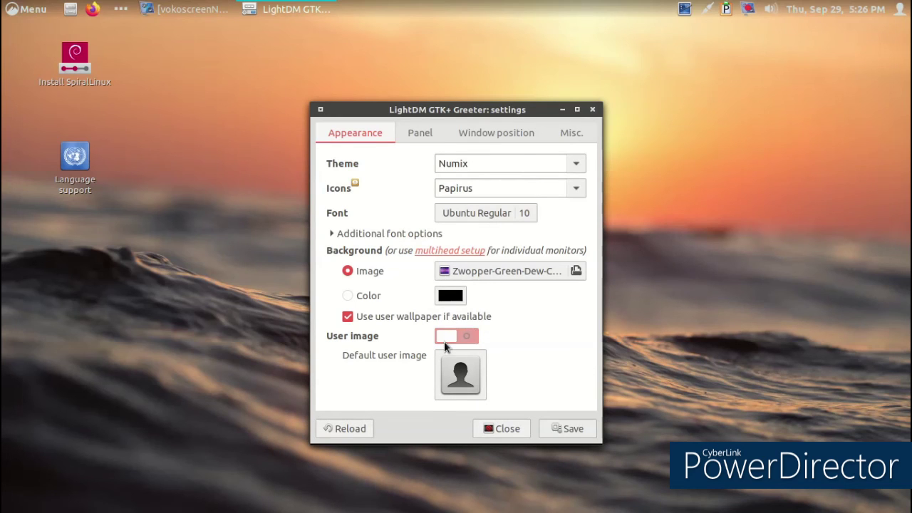
{"action": "left_click", "coordinate": [467, 274]}
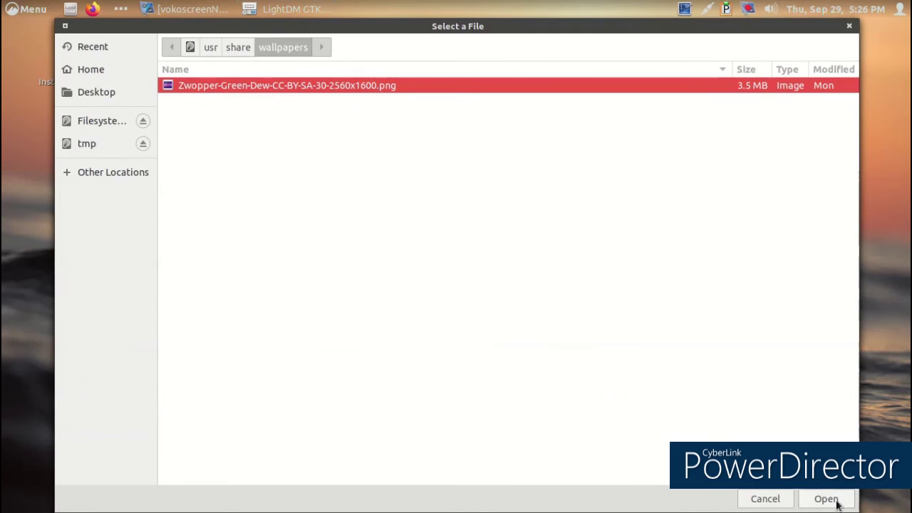
{"action": "left_click", "coordinate": [772, 499]}
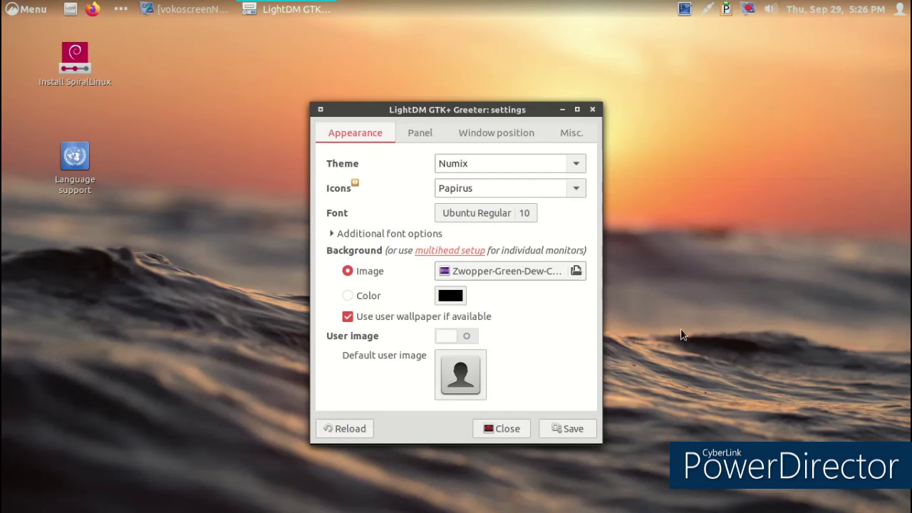
{"action": "left_click", "coordinate": [525, 143]}
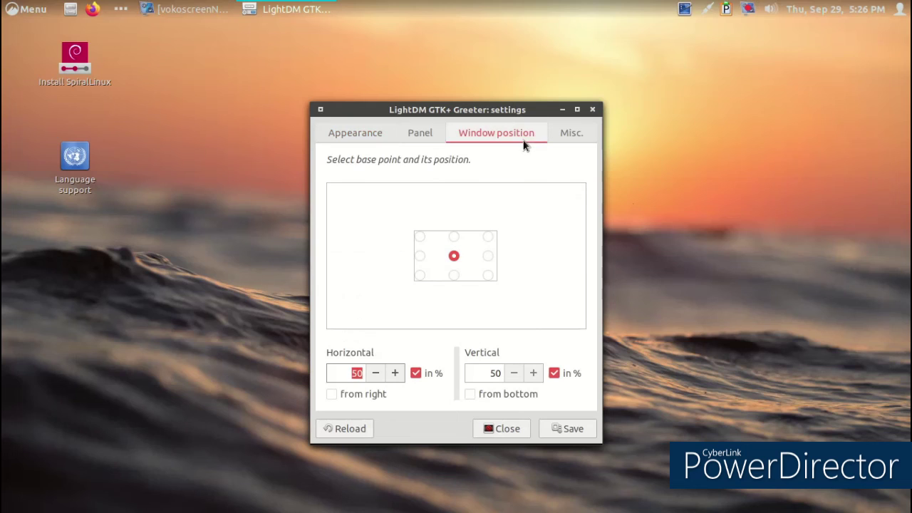
{"action": "left_click", "coordinate": [525, 434]}
View the Language support configuration options from the desktop and cancel the dialog
{"action": "double_click", "coordinate": [74, 157]}
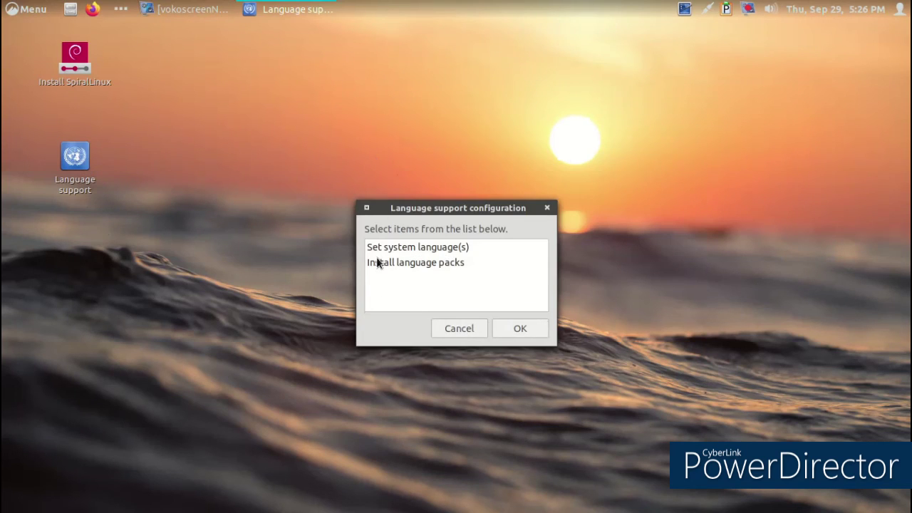
{"action": "left_click", "coordinate": [458, 331]}
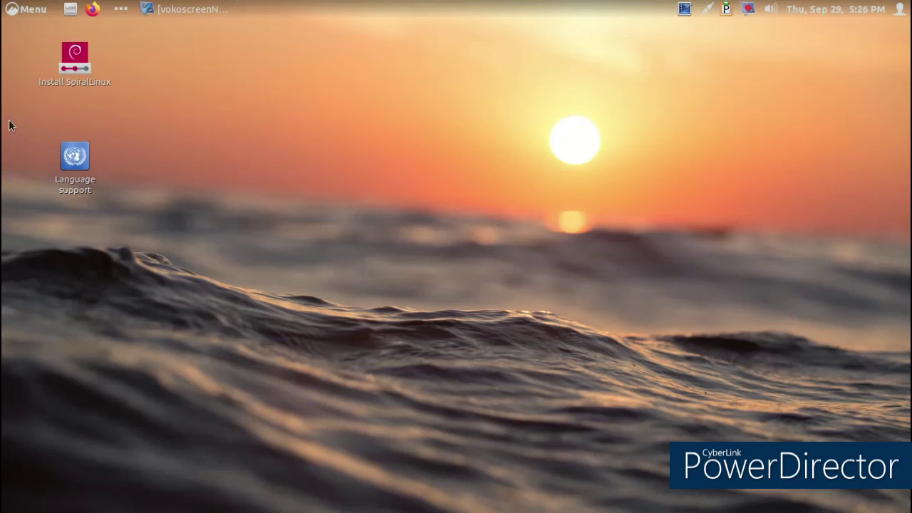
Launch Galculator from the Accessories category and move its window toward the middle of the desktop
{"action": "left_click", "coordinate": [22, 9]}
{"action": "left_click", "coordinate": [134, 95]}
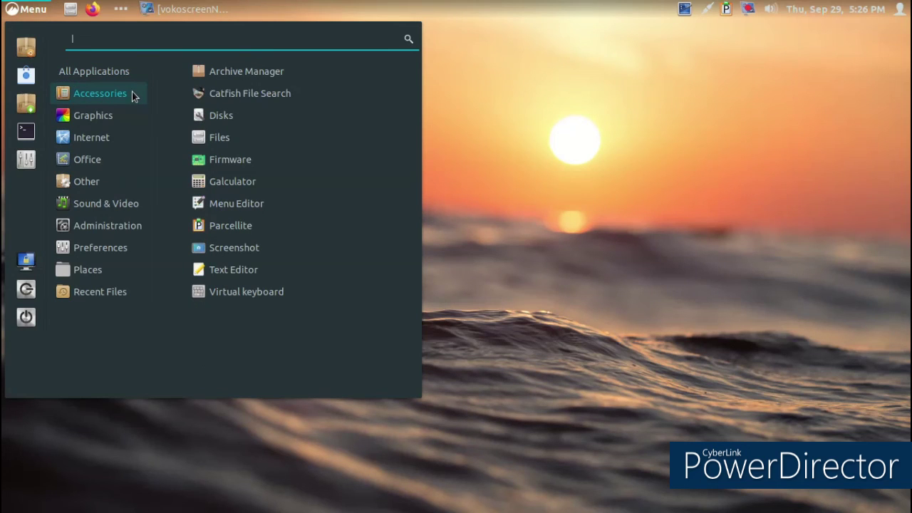
{"action": "left_click", "coordinate": [305, 182]}
{"action": "left_click_drag", "start_coordinate": [136, 66], "coordinate": [262, 99]}
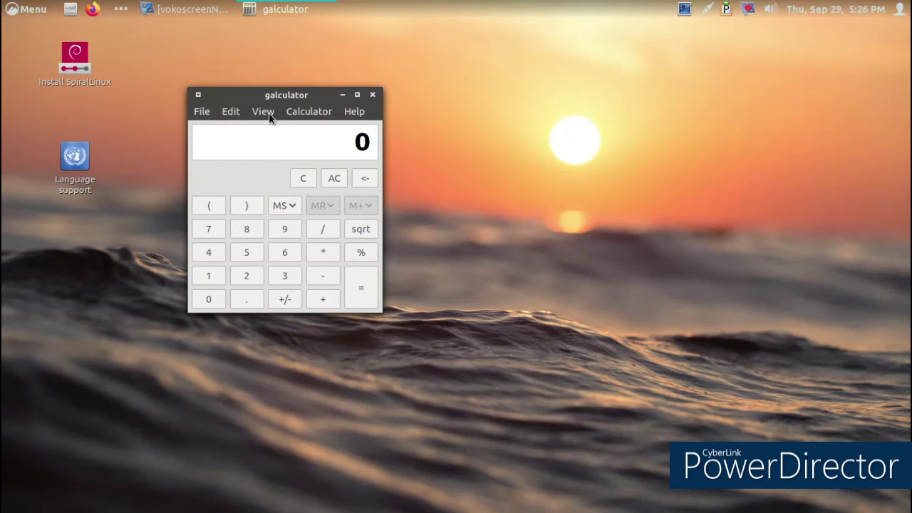
Try out calculations in Galculator, starting with the operands 343 and 78, and close the calculator
{"action": "type", "text": "343"}
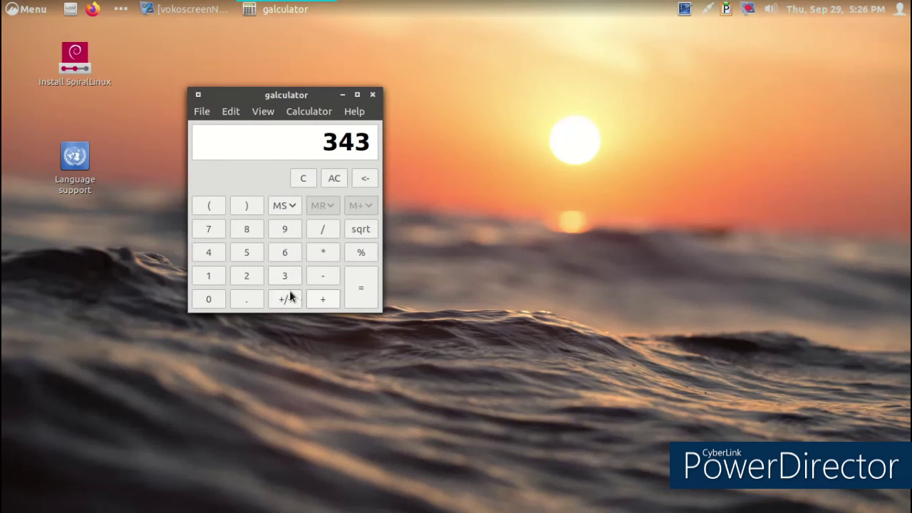
{"action": "type", "text": "78"}
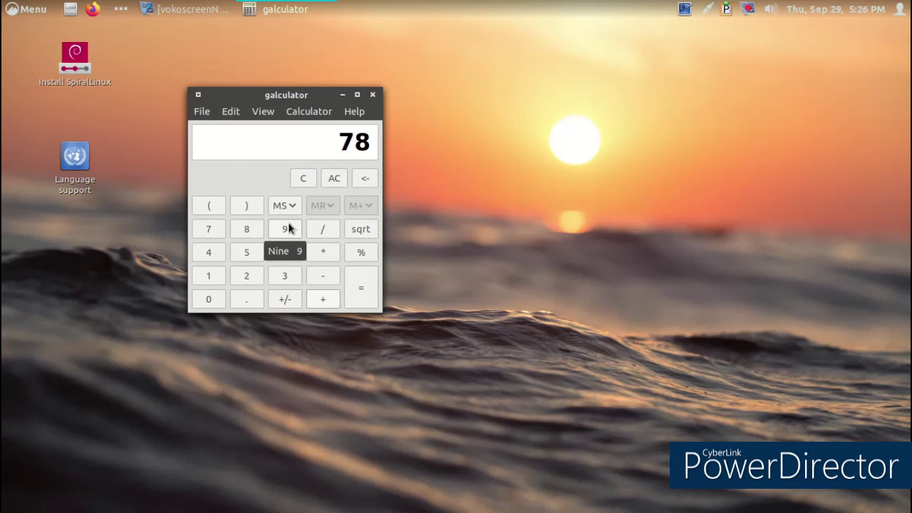
{"action": "left_click", "coordinate": [359, 292]}
{"action": "left_click", "coordinate": [287, 253]}
{"action": "left_click", "coordinate": [272, 235]}
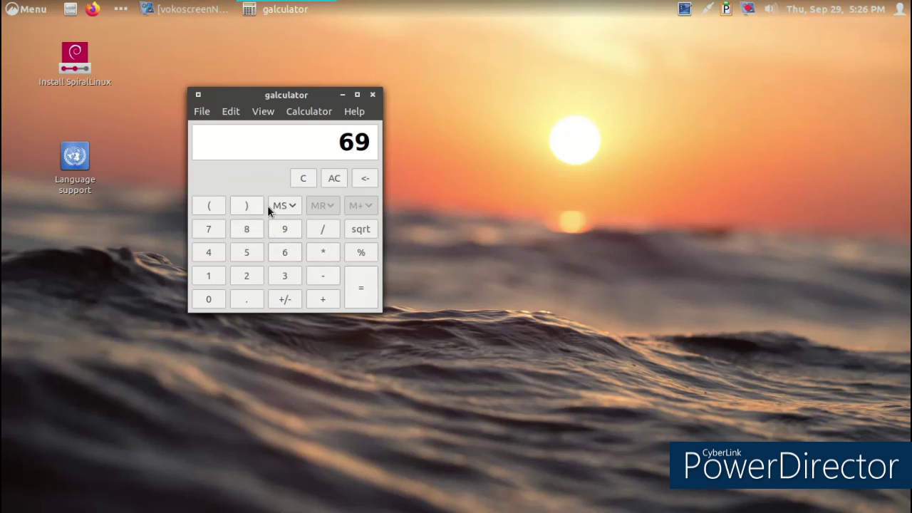
{"action": "left_click", "coordinate": [255, 229]}
{"action": "left_click", "coordinate": [358, 285]}
{"action": "left_click", "coordinate": [372, 94]}
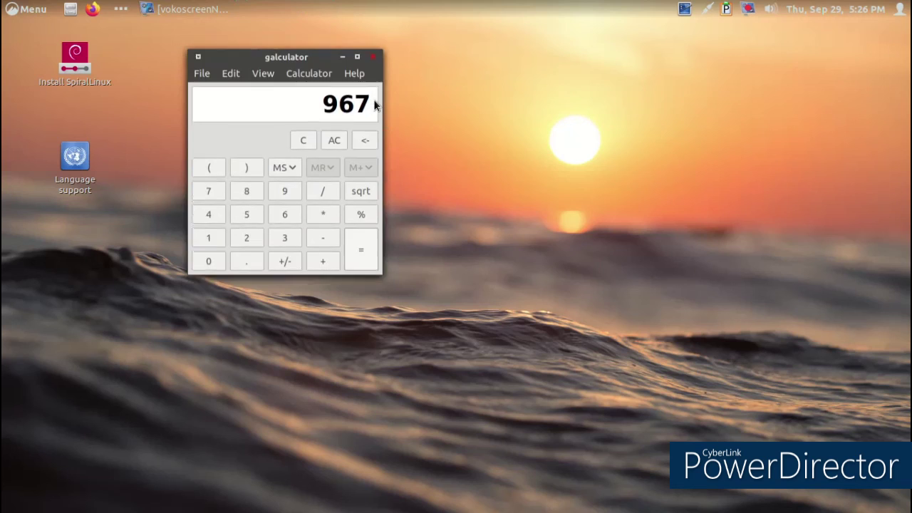
{"action": "left_click", "coordinate": [180, 5]}
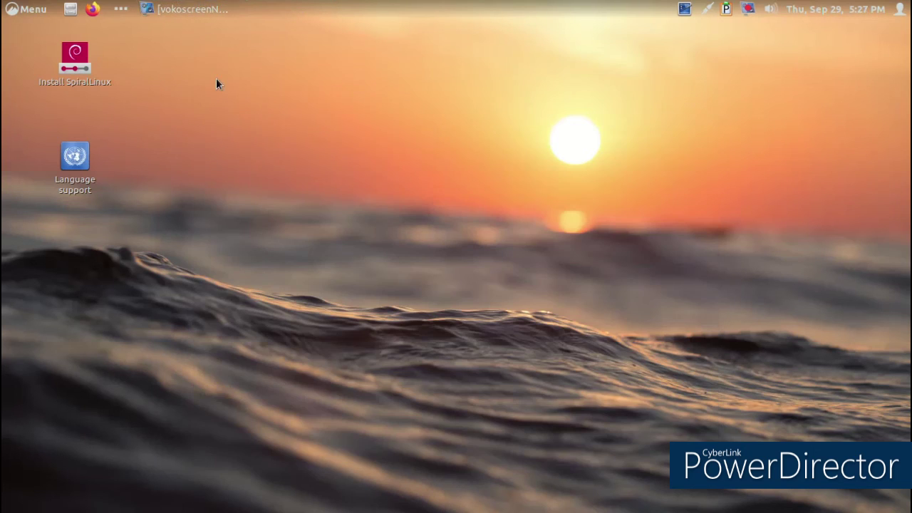